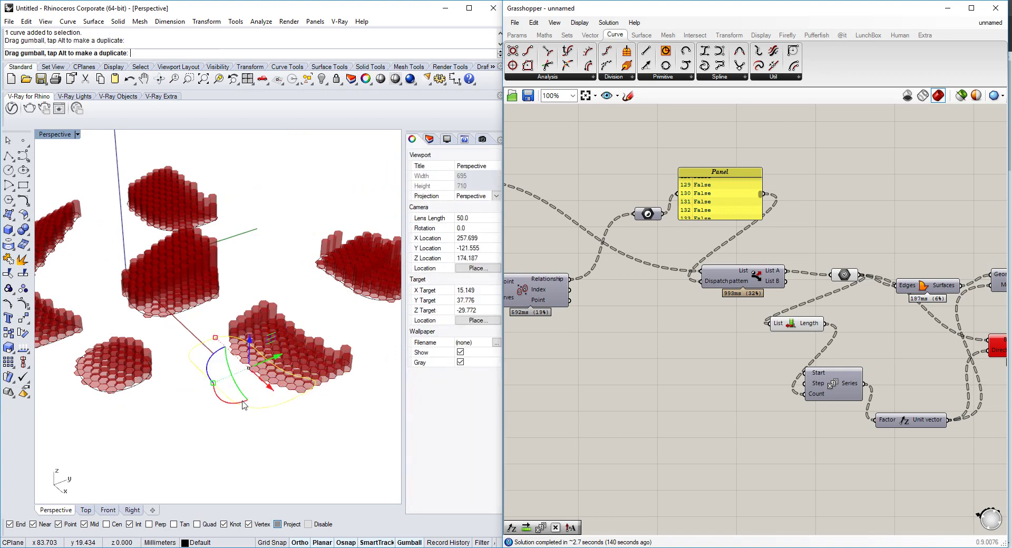
Move the small closed curve under its honeycomb cluster outward along the X axis in Rhino.
scroll(303, 379, up, 5)
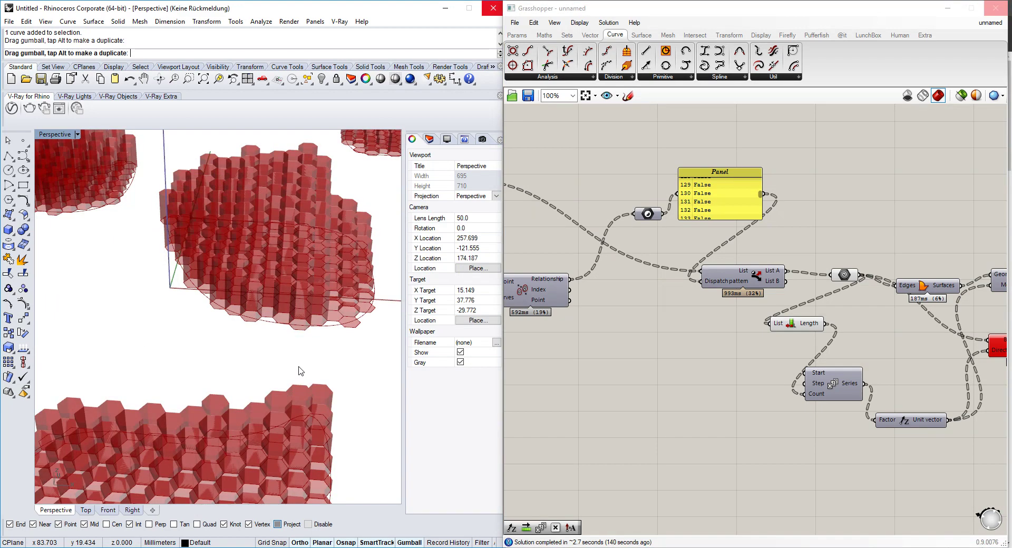
scroll(302, 363, down, 6)
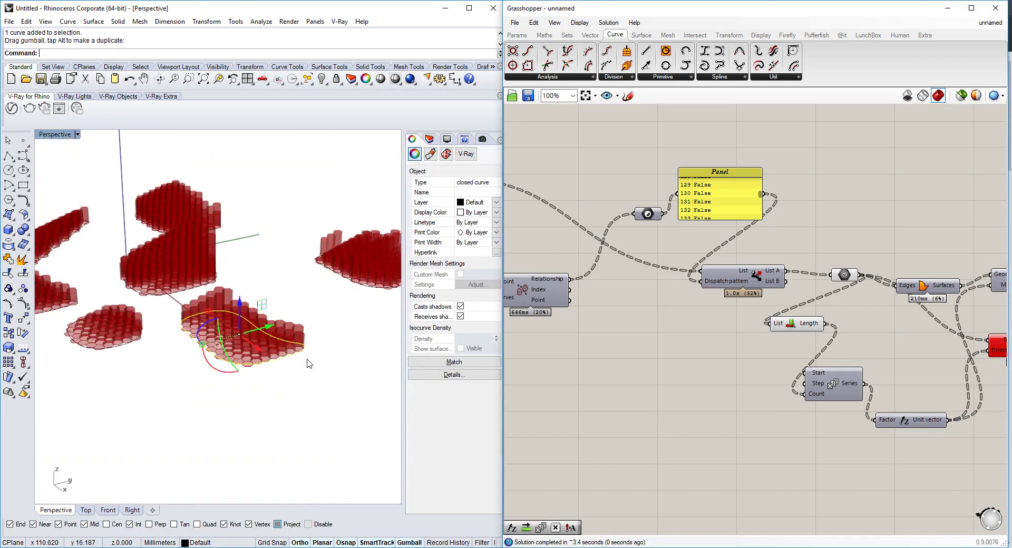
right_drag(231, 319, 223, 379)
scroll(321, 323, down, 3)
scroll(292, 309, up, 3)
click(224, 380)
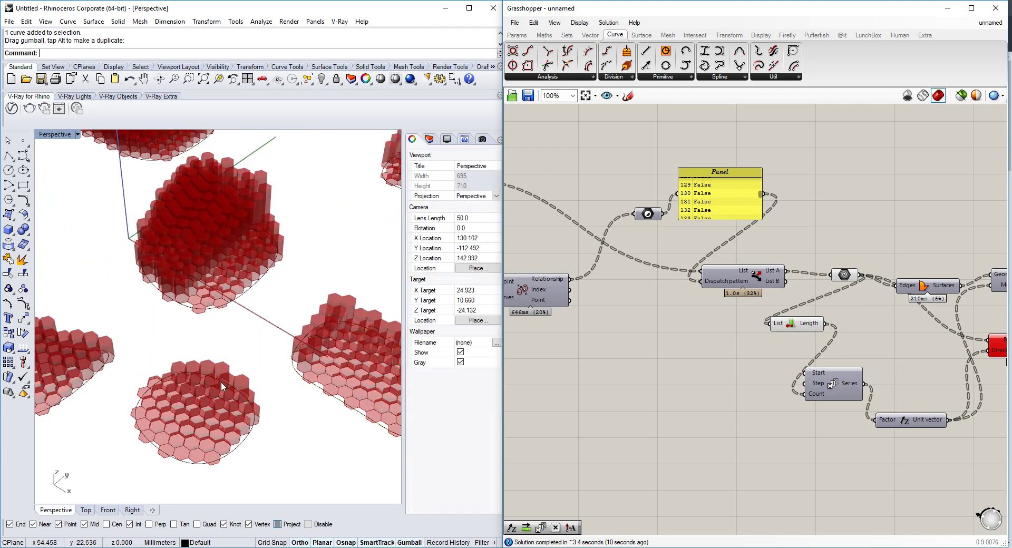
click(222, 389)
scroll(227, 385, down, 2)
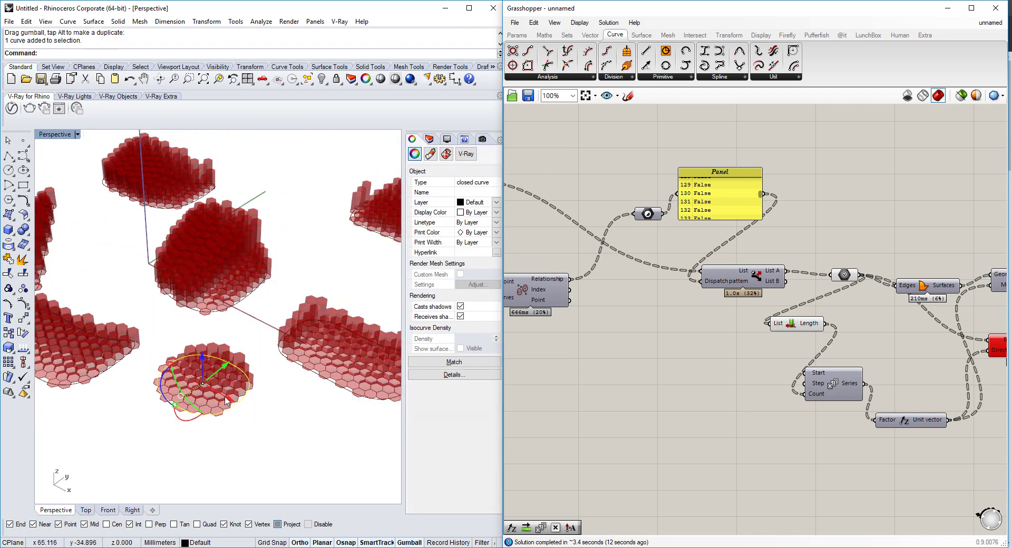
drag(228, 403, 293, 429)
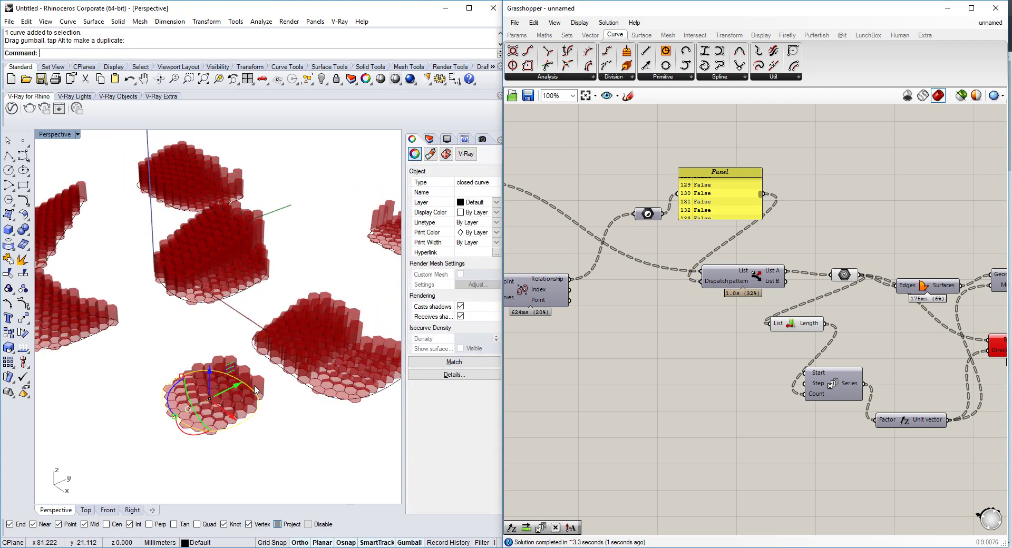
right_drag(255, 390, 217, 352)
Start a new, empty Grasshopper definition.
scroll(694, 311, down, 5)
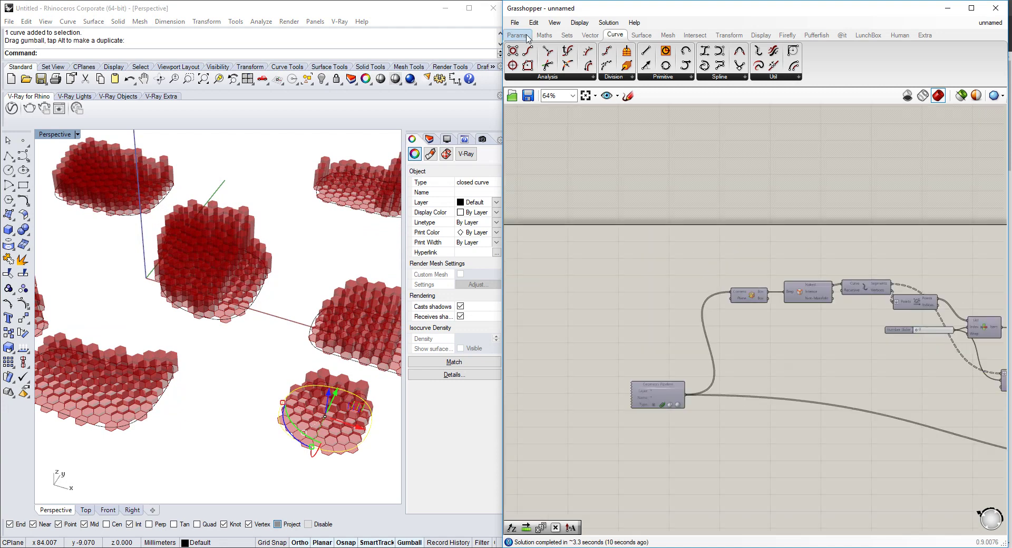
click(515, 22)
click(532, 34)
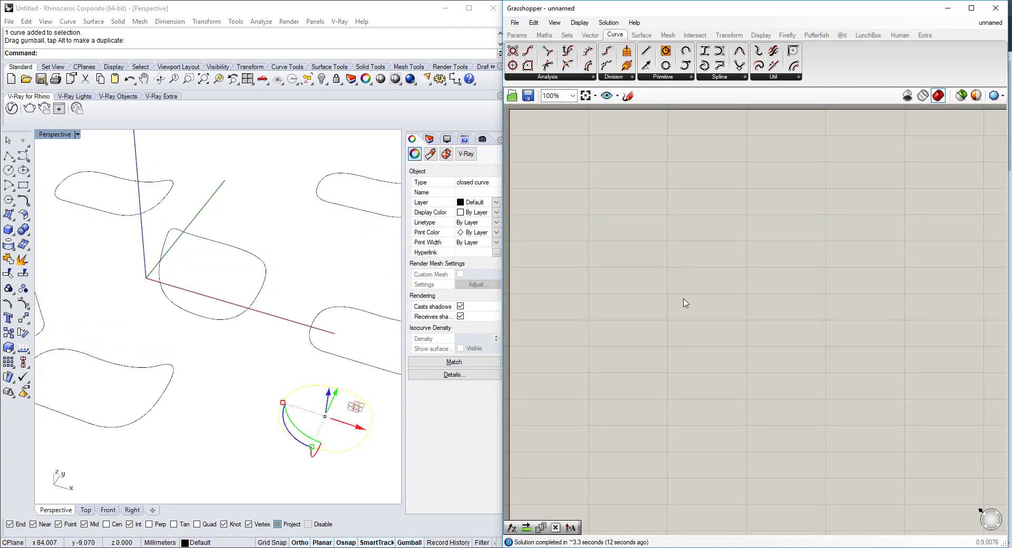
Draw a freehand closed degree-2 curve in Rhino with five control points, behind the existing outlines near the Y axis.
right_drag(241, 319, 276, 277)
key(Escape)
scroll(278, 333, down, 4)
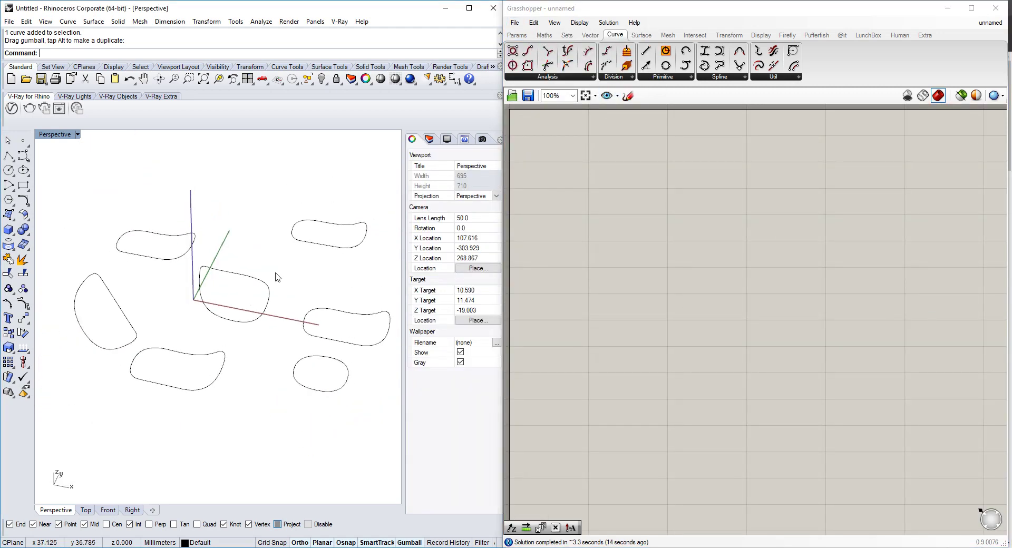
key(Return)
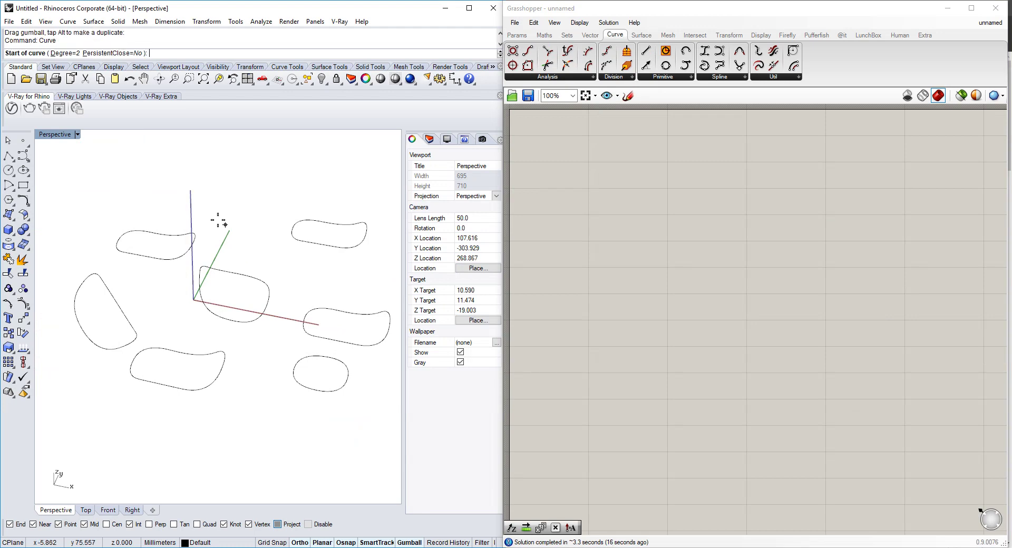
click(213, 207)
click(287, 185)
click(270, 235)
click(156, 201)
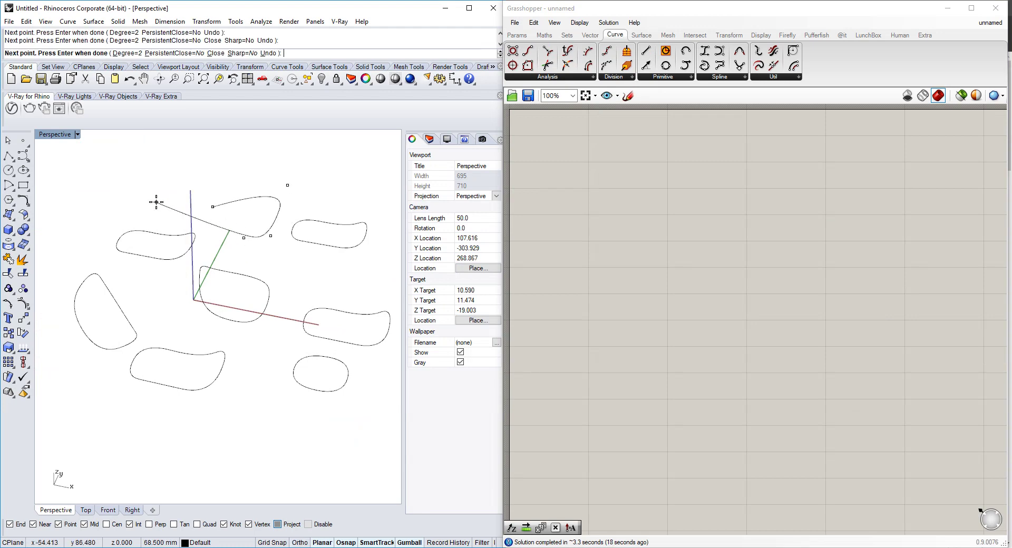
text(c)
key(Return)
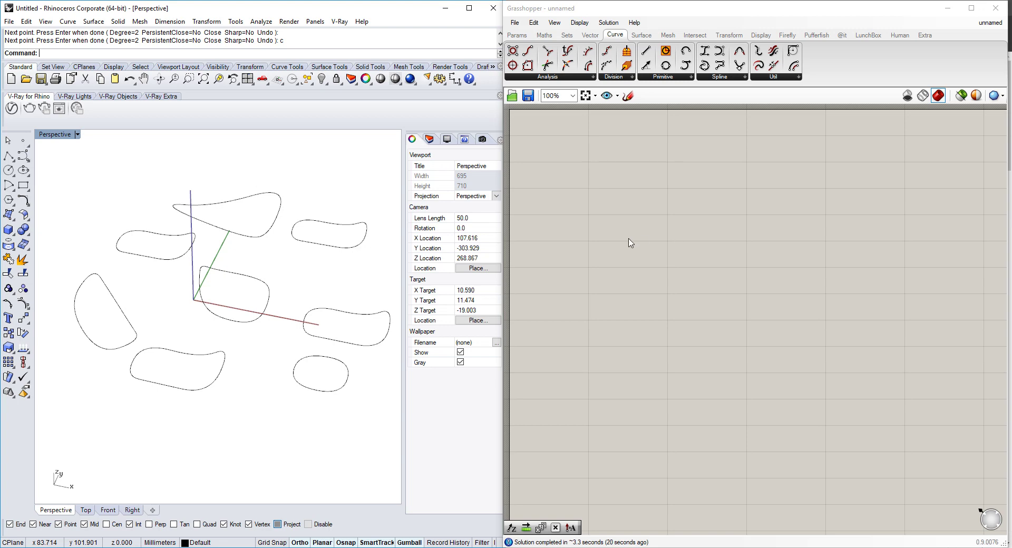
Add a Geometry Pipeline component to the empty Grasshopper canvas and position it.
double_click(581, 239)
text(pipe)
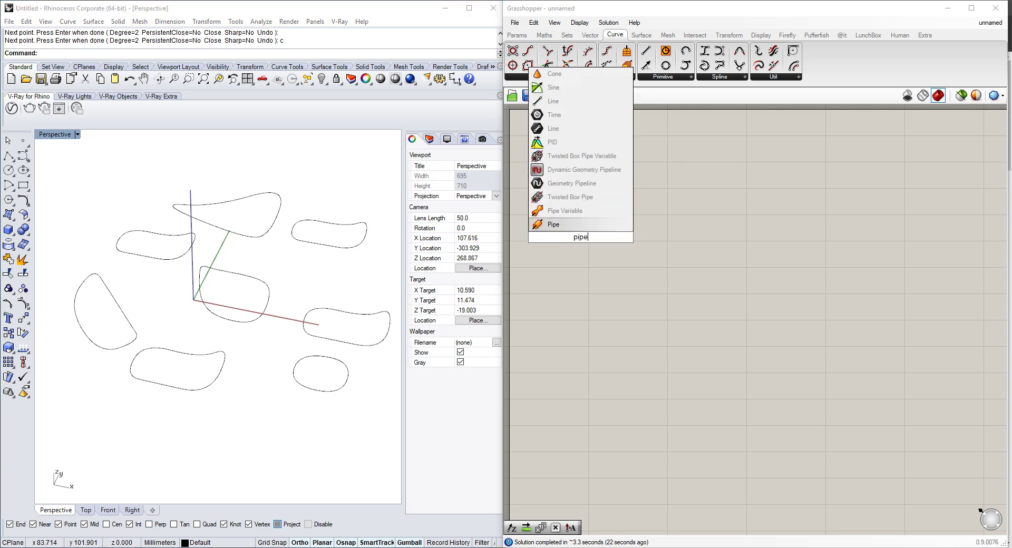
key(Up)
key(Up)
key(Up)
key(Down)
key(Down)
text(l)
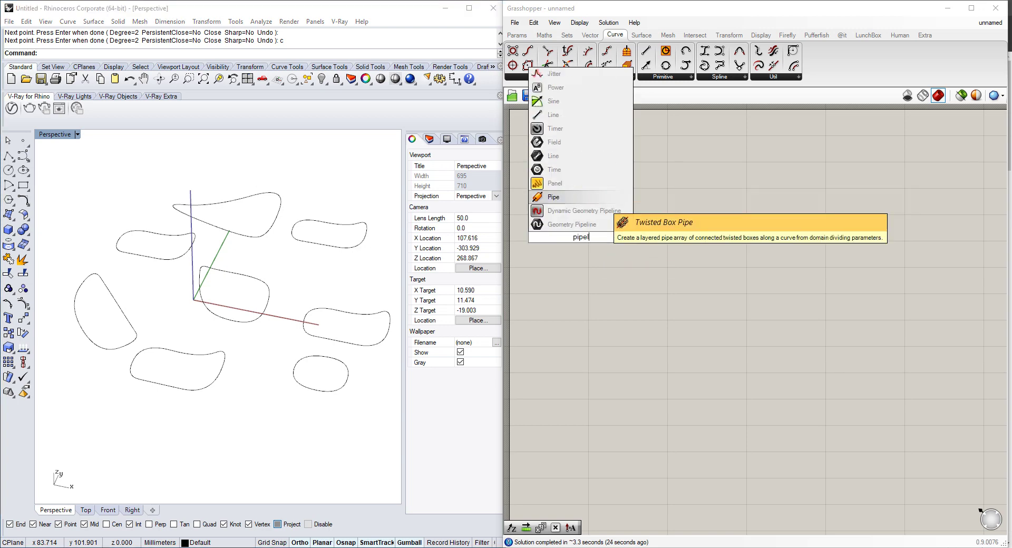
key(Down)
key(Down)
key(Return)
scroll(689, 238, up, 3)
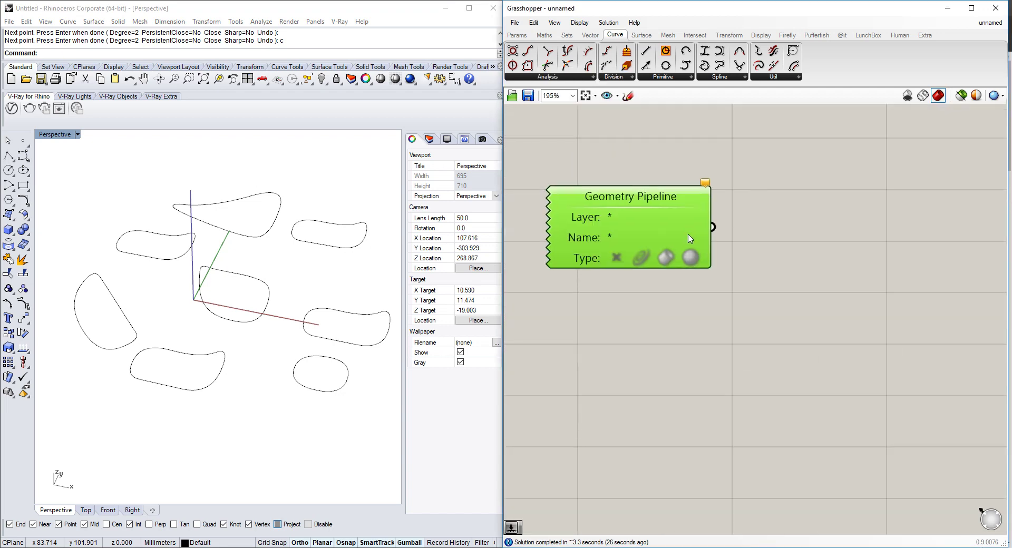
drag(689, 238, 723, 238)
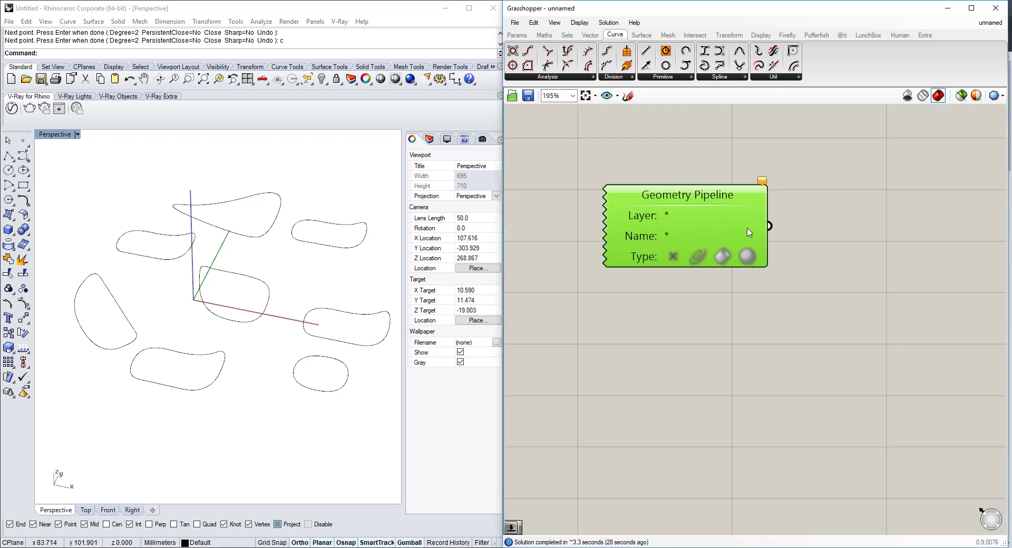
Add a Geometry parameter and a Curve parameter below the Geometry Pipeline.
double_click(652, 352)
text(geo)
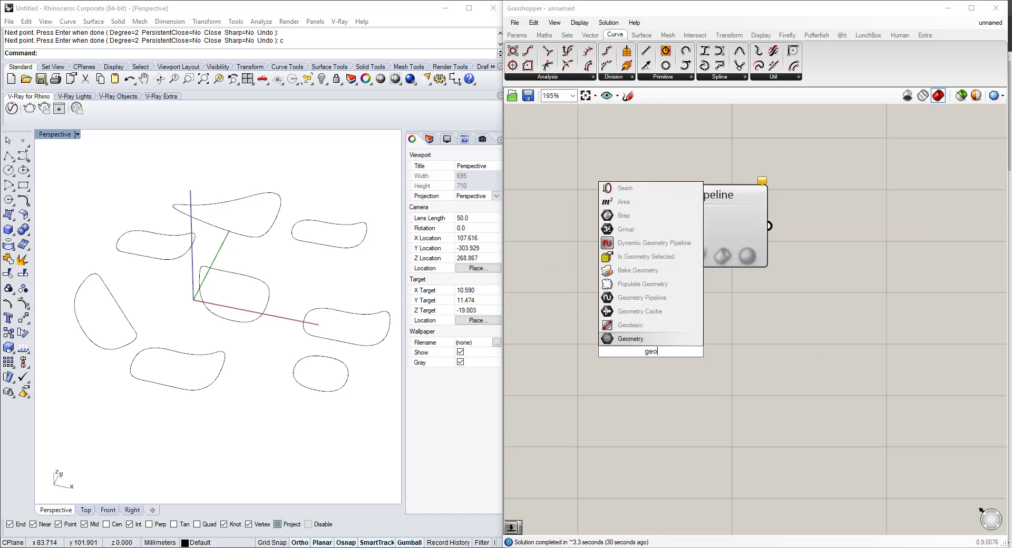
key(Return)
double_click(641, 417)
text(curve)
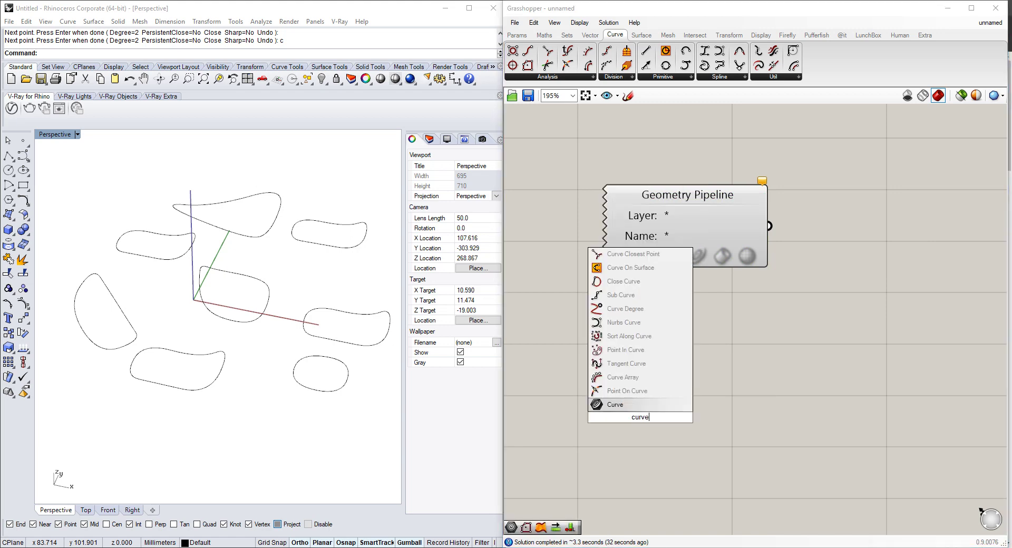
key(Return)
Reference all the closed Rhino curves as multiple curves in the Curve parameter.
right_click(634, 417)
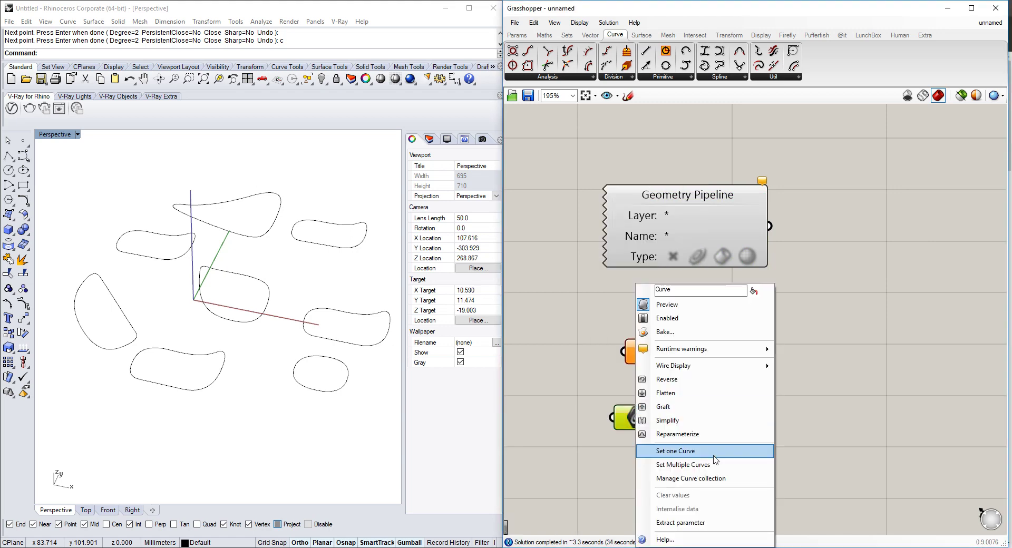
click(683, 465)
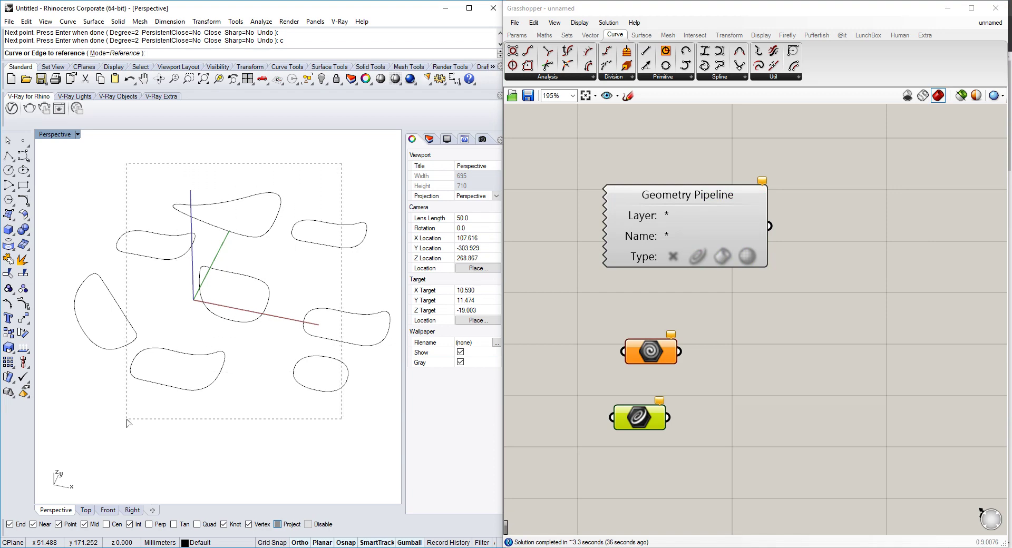
drag(127, 420, 128, 422)
key(Return)
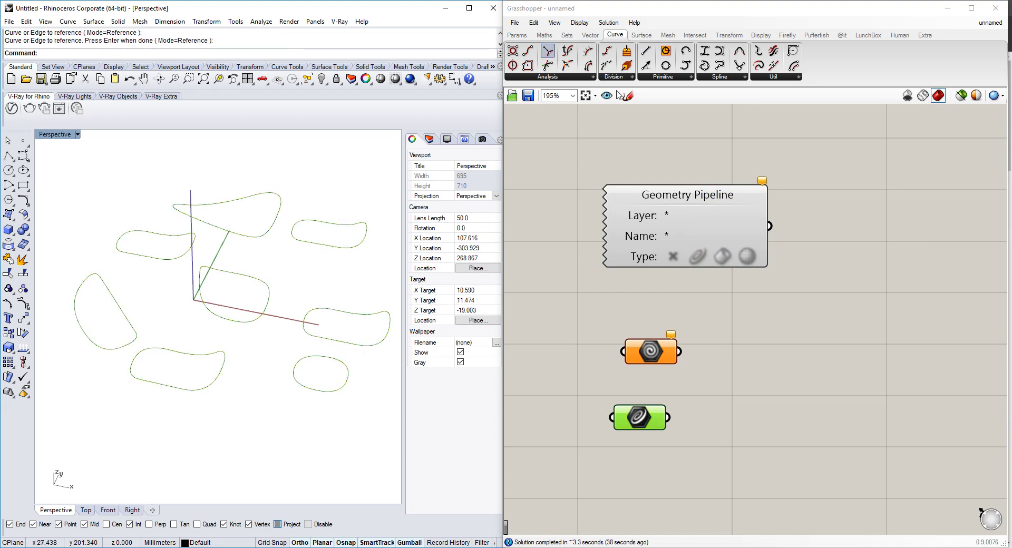
Add a Panel connected to the Curve parameter's output and enlarge it to show the list of curves.
right_drag(711, 425, 696, 405)
double_click(697, 405)
text(panel)
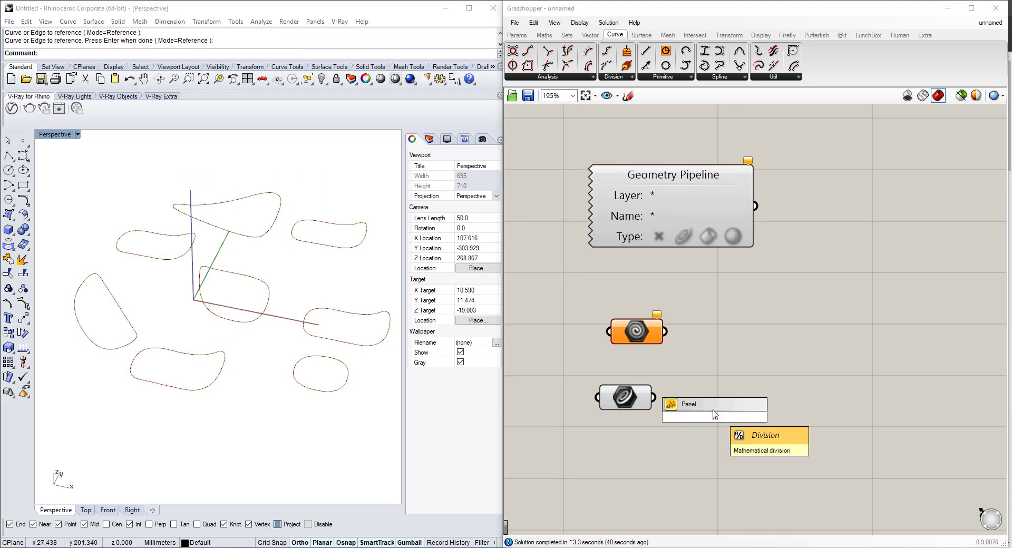
key(Return)
drag(654, 397, 701, 400)
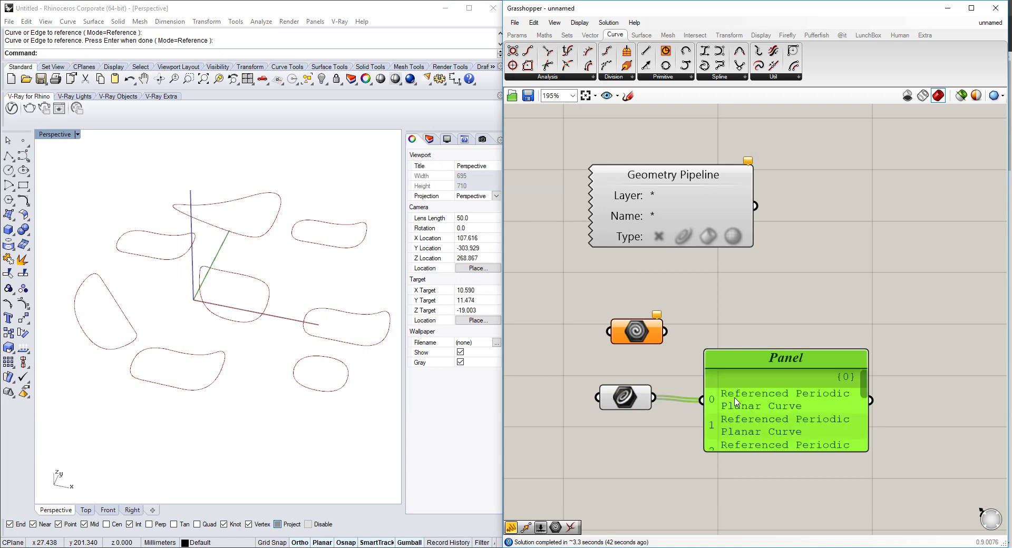
drag(800, 405, 817, 412)
drag(884, 457, 984, 516)
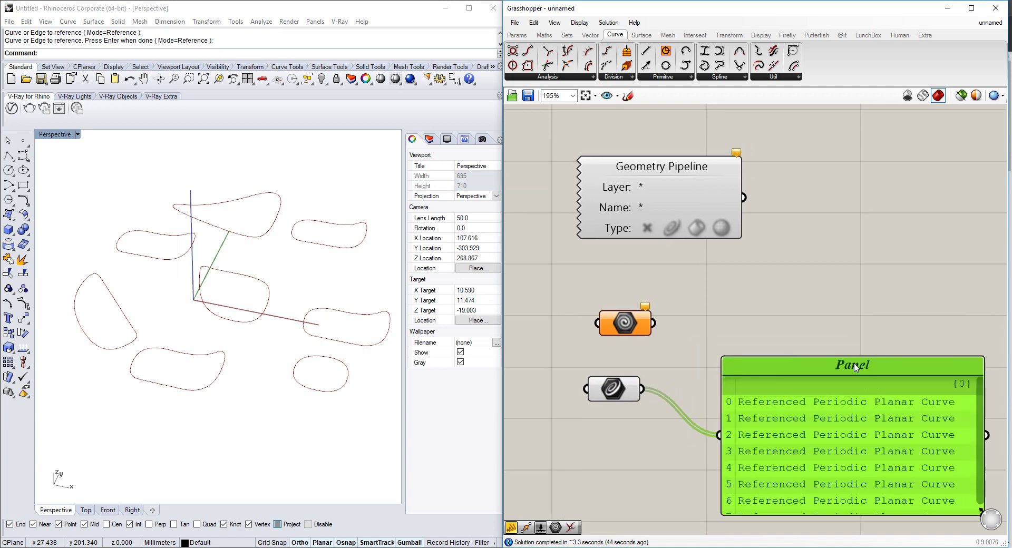
Set the Geometry Pipeline's type filter to curves.
mouse_move(720, 216)
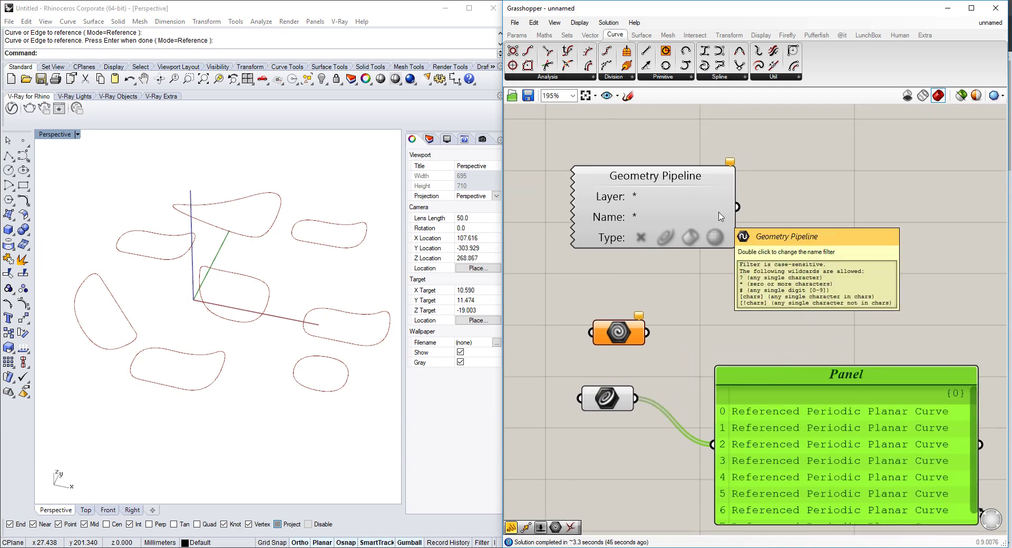
scroll(665, 238, up, 5)
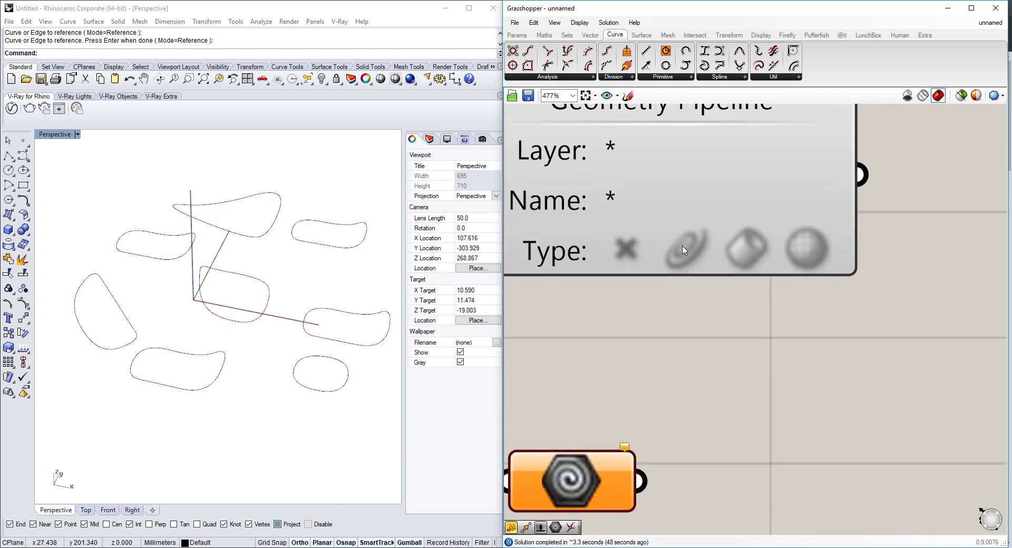
click(667, 239)
double_click(688, 252)
scroll(688, 251, down, 5)
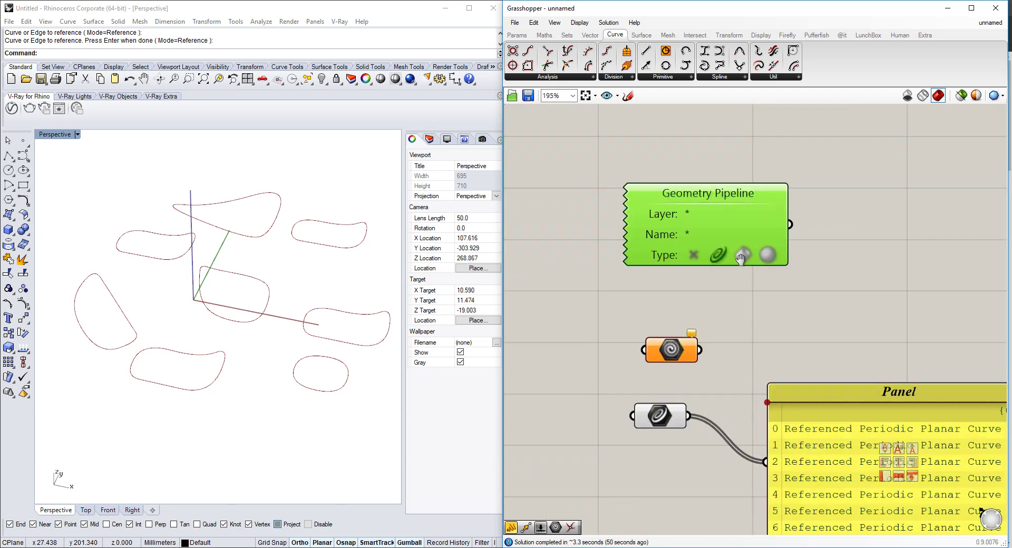
Rewire the Panel's input from the Curve parameter to the Geometry Pipeline's output and enlarge the Panel to fit the list.
right_drag(724, 304, 720, 298)
drag(755, 465, 828, 384)
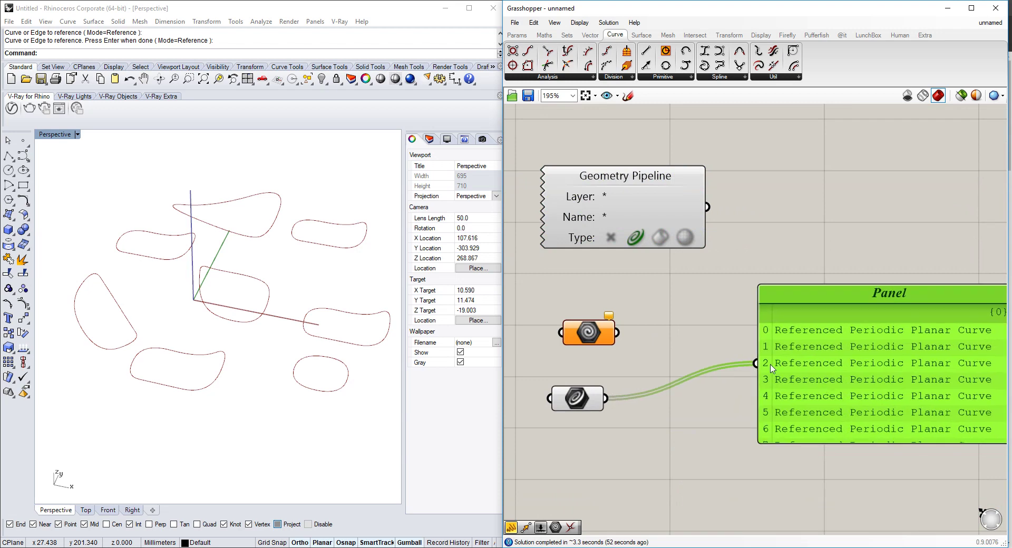
drag(757, 363, 707, 207)
right_drag(898, 402, 781, 346)
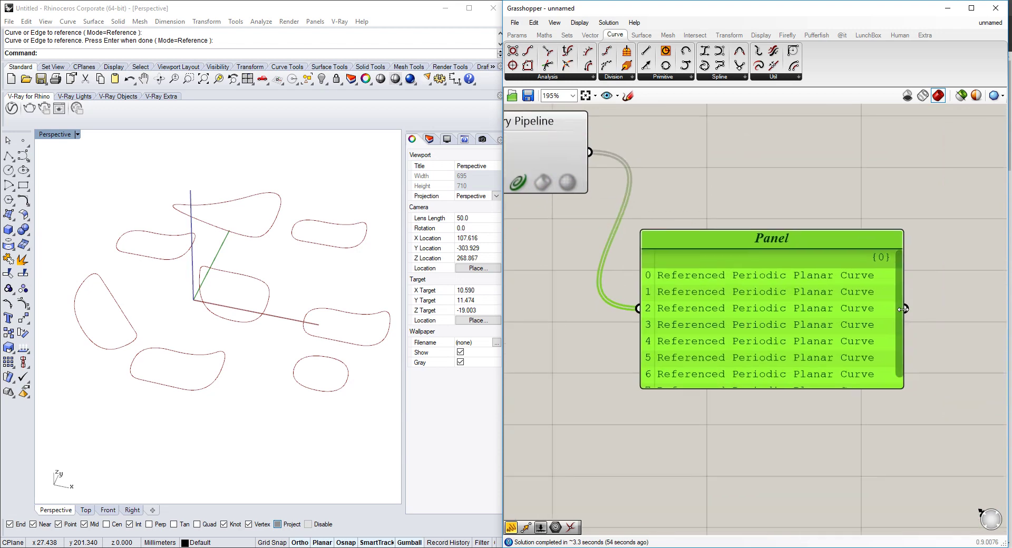
drag(901, 387, 945, 465)
scroll(899, 429, down, 2)
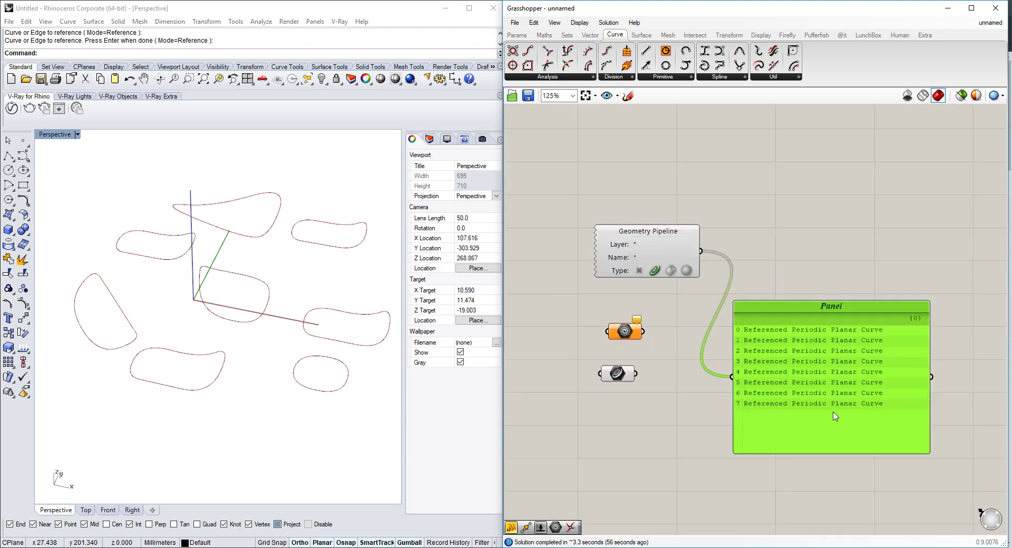
right_drag(828, 416, 842, 400)
Copy the wide closed curve at the end of the X axis in Rhino to a spot about 45 mm behind it.
click(303, 326)
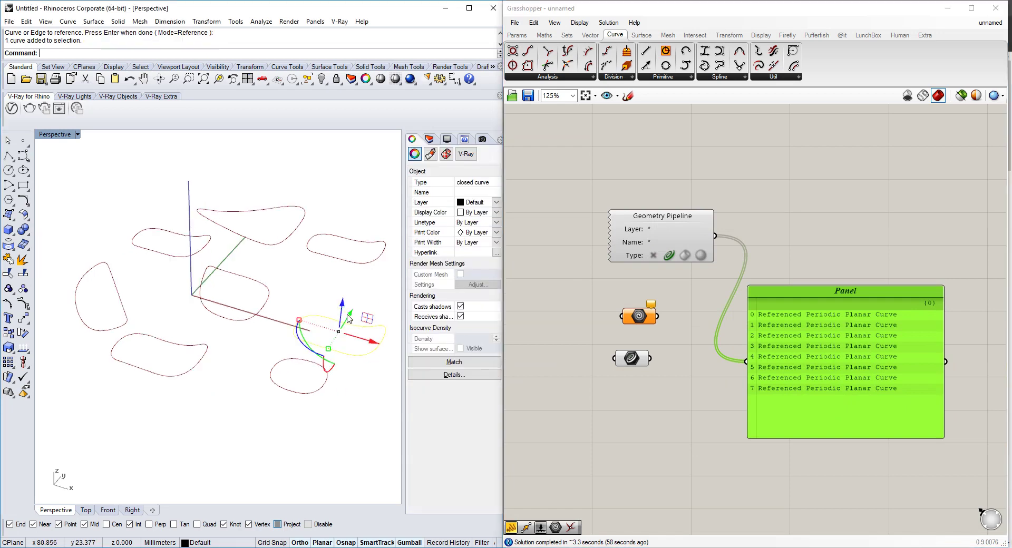
text(Copy)
right_drag(352, 316, 359, 313)
key(Return)
click(367, 310)
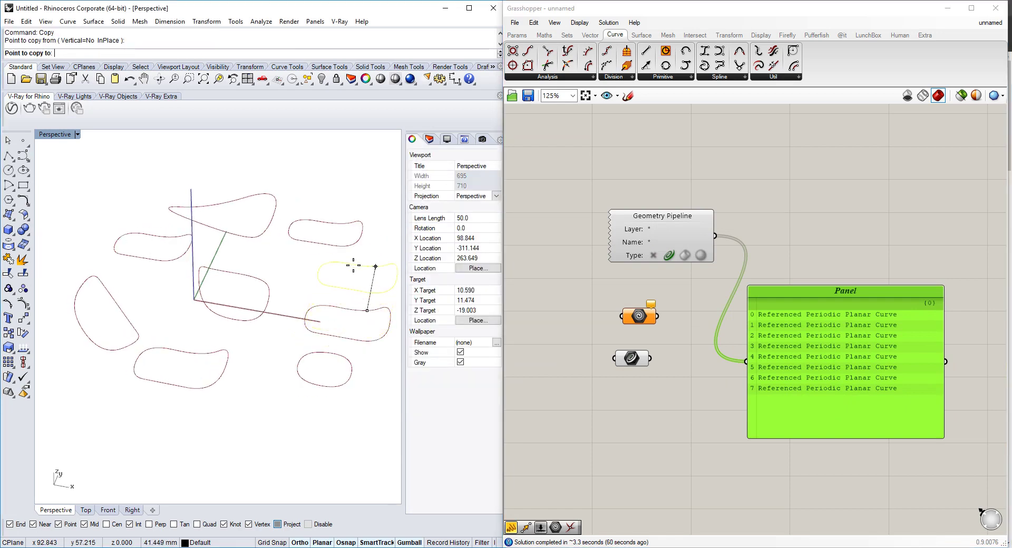
click(372, 262)
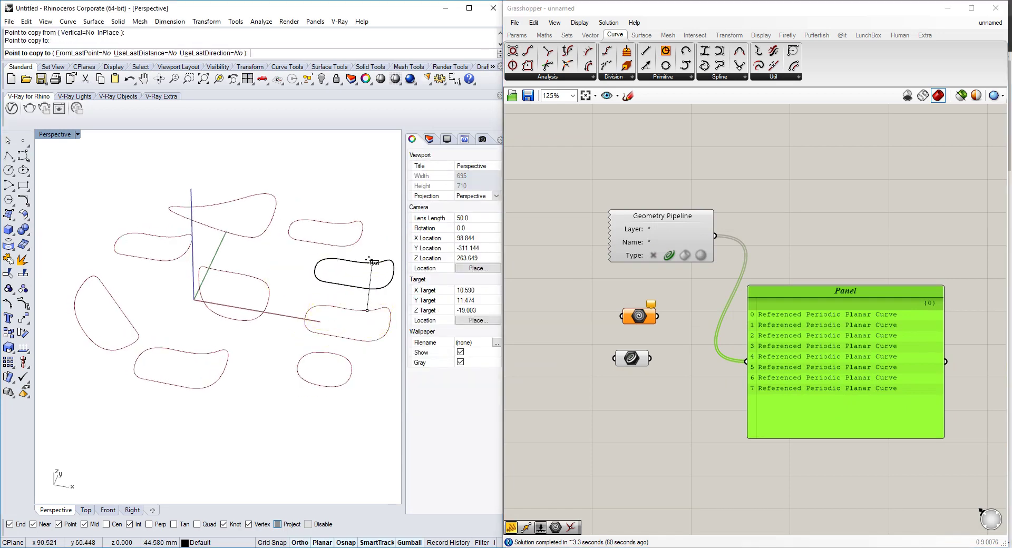
key(Return)
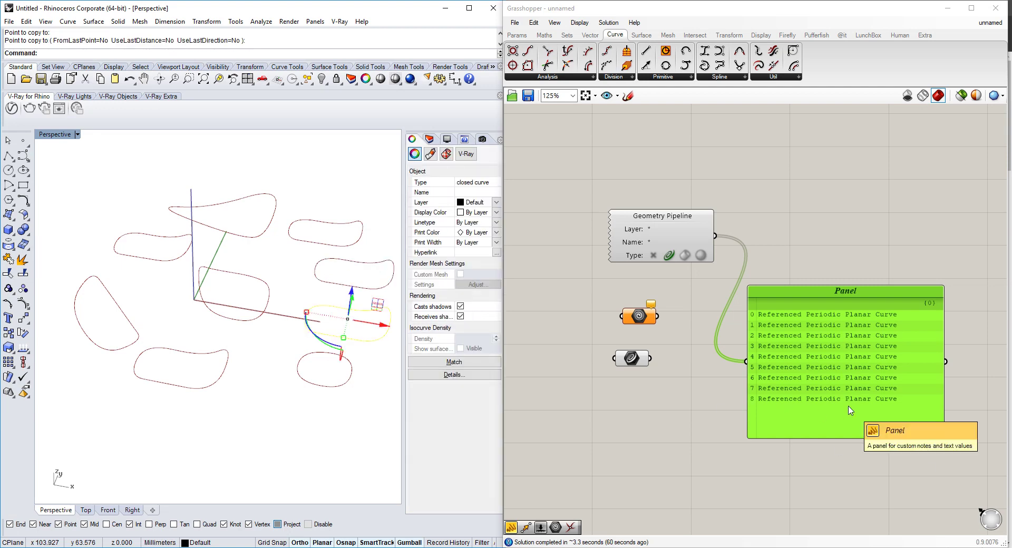
Compare the Panel's curve list with the curves referenced by the Curve parameter by selecting that parameter.
scroll(850, 411, up, 1)
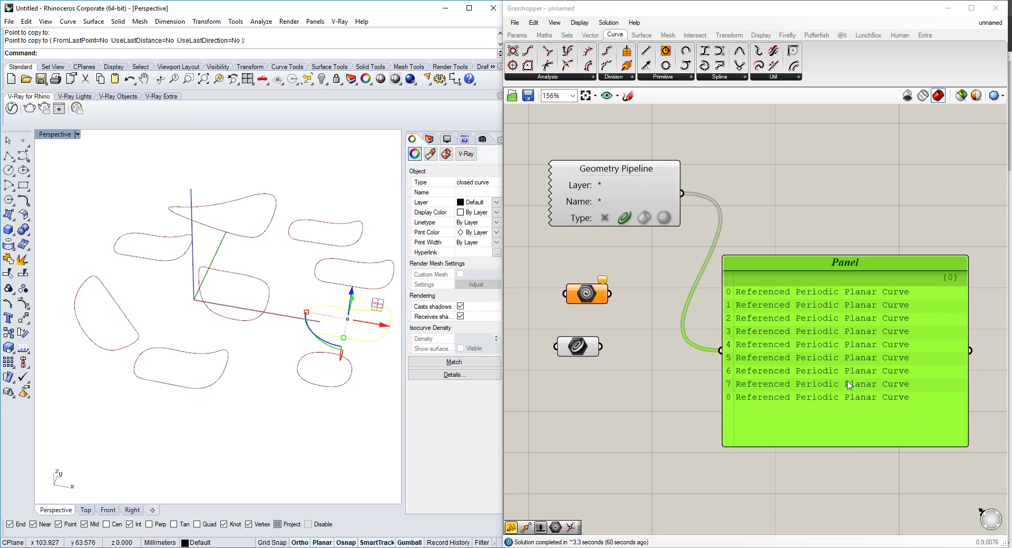
click(627, 369)
click(596, 350)
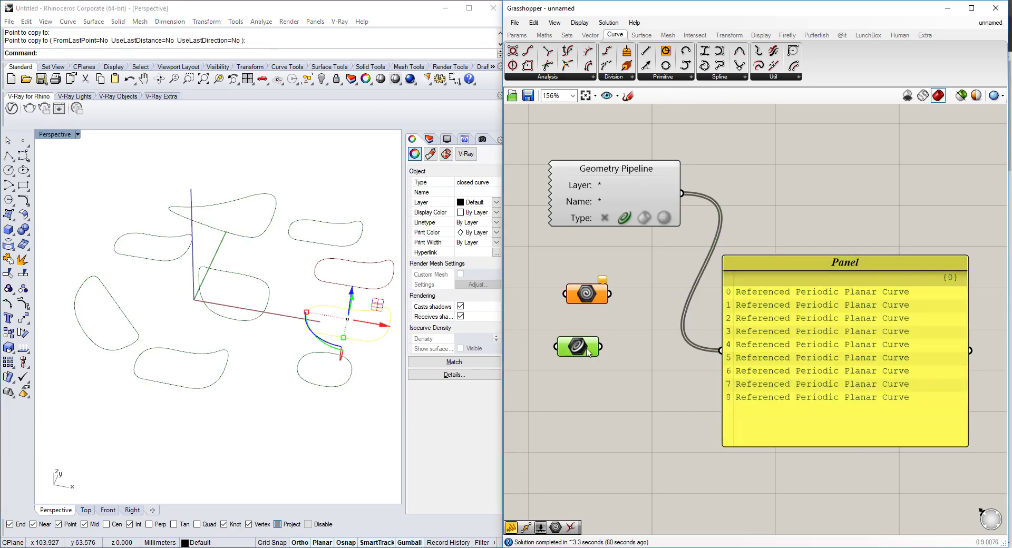
right_click(587, 348)
click(228, 187)
drag(352, 171, 98, 406)
right_click(100, 411)
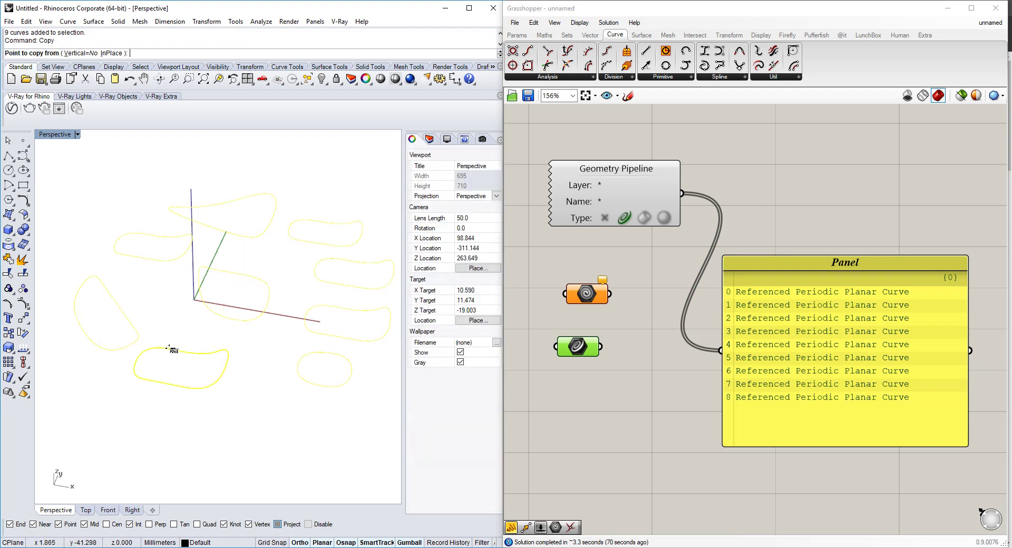
key(Escape)
key(Escape)
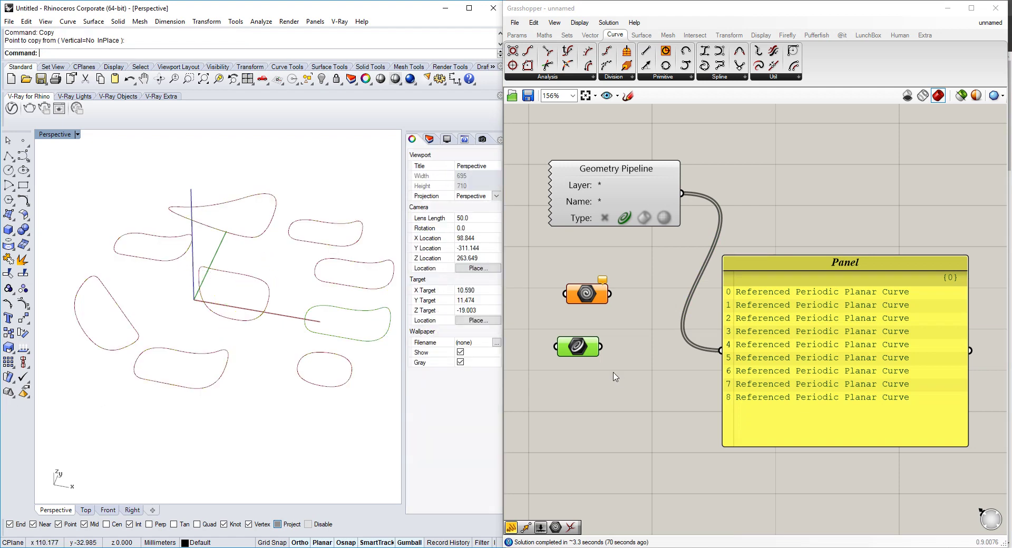
Reference all the closed Rhino curves, including the latest copy, in the Curve parameter.
right_click(575, 352)
click(684, 469)
drag(357, 162, 37, 449)
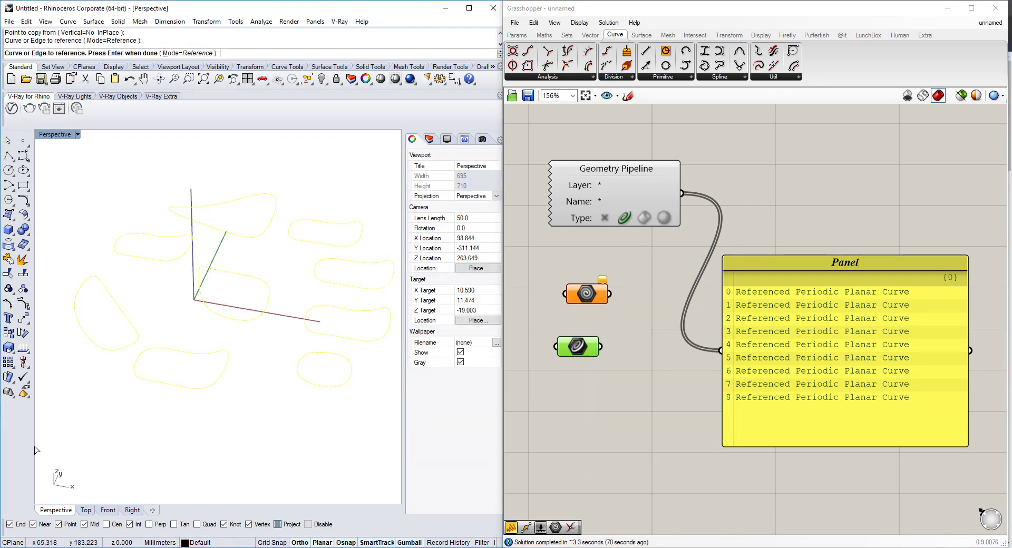
key(Return)
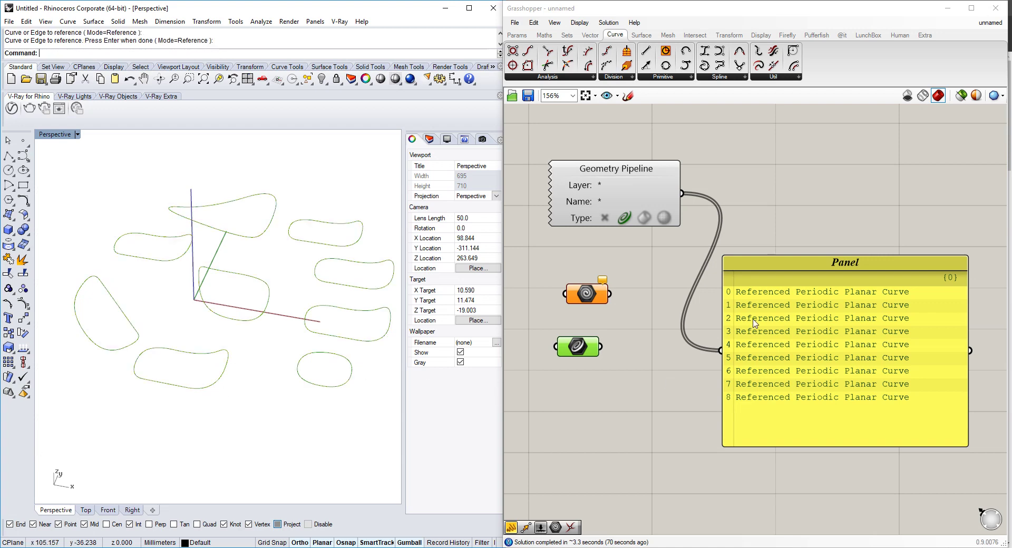
Move the Geometry Pipeline component down so it sits directly above the Curve parameter.
right_drag(835, 310, 802, 318)
scroll(706, 253, down, 2)
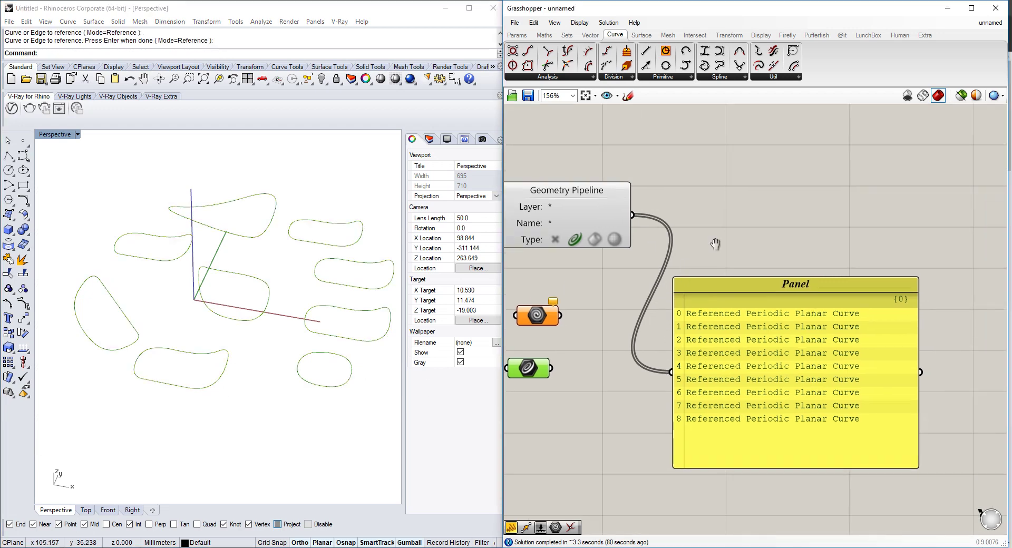
double_click(721, 267)
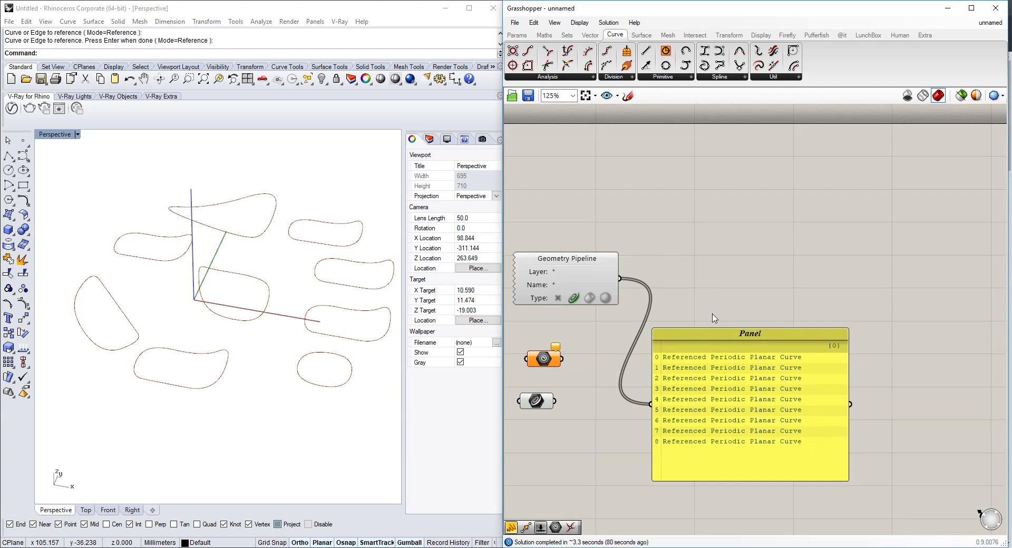
right_drag(629, 243, 687, 244)
drag(625, 278, 590, 325)
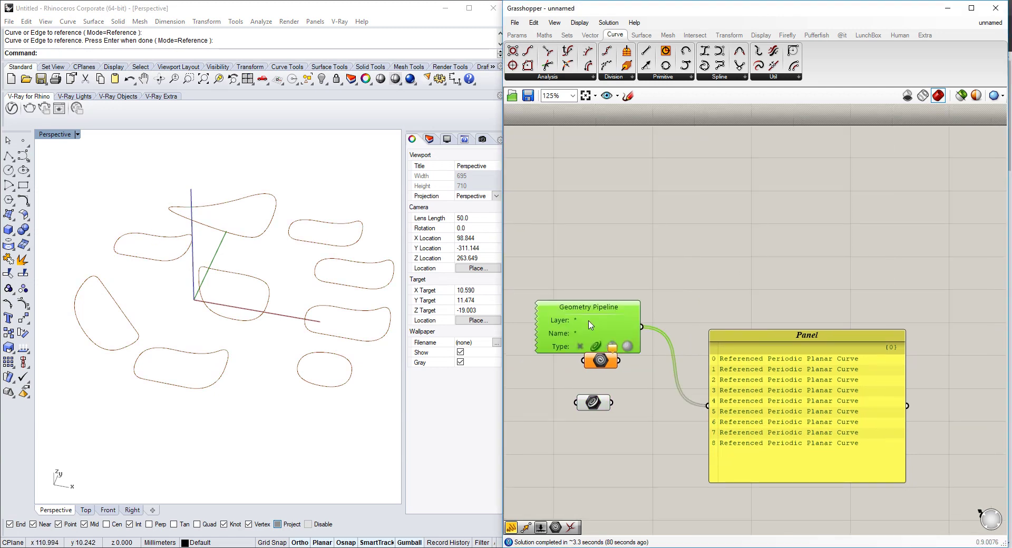
Sketch a closed rounded outline in black on the empty canvas below the components.
right_drag(712, 190, 751, 136)
scroll(779, 384, down, 2)
right_drag(782, 395, 742, 235)
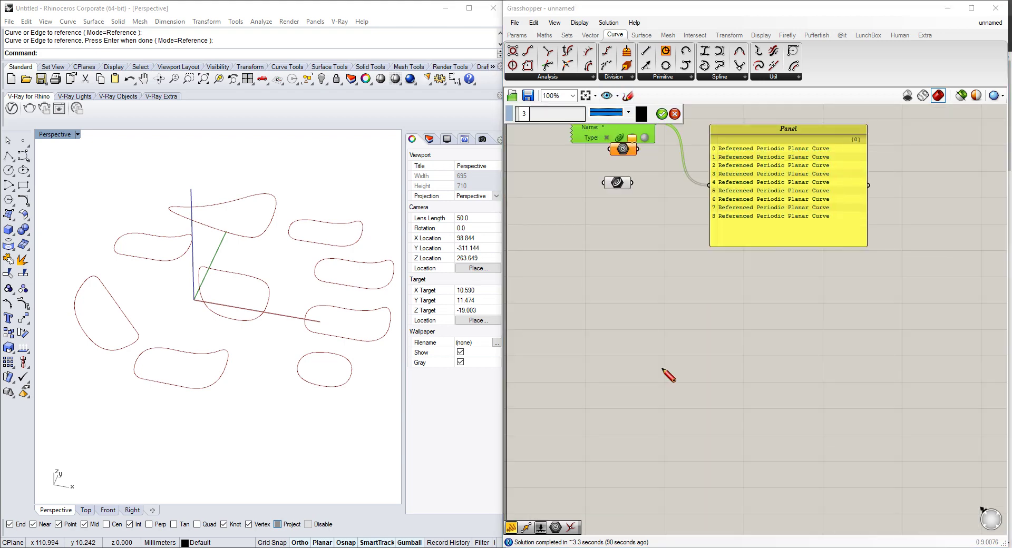
right_click(668, 329)
click(628, 96)
mouse_move(676, 338)
mouse_down()
mouse_move(587, 382)
mouse_move(741, 363)
mouse_move(669, 338)
mouse_up()
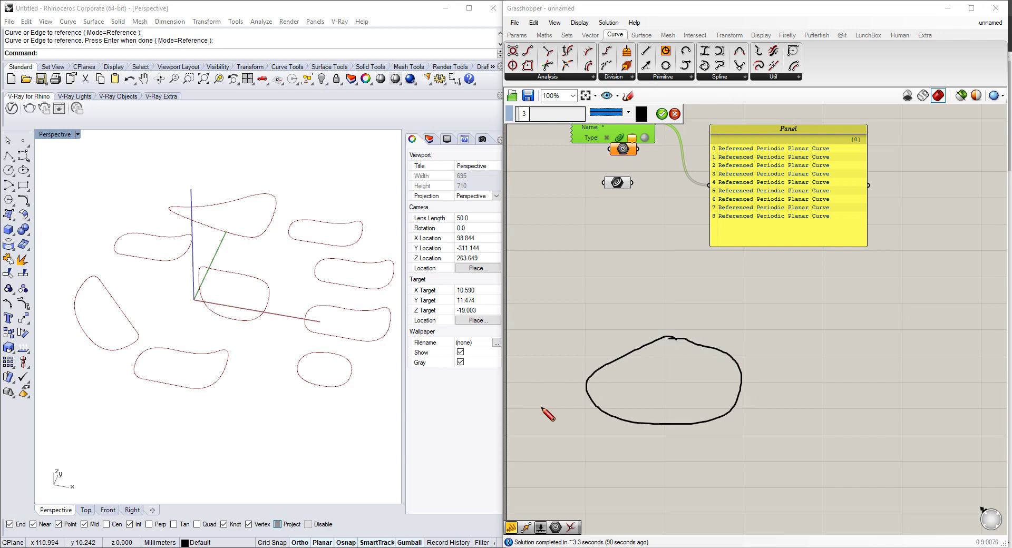
Sketch a four-sided frame around the rounded outline and several small cells both outside and inside it.
mouse_move(541, 407)
mouse_down()
mouse_move(593, 343)
mouse_move(767, 345)
mouse_move(806, 384)
mouse_move(776, 469)
mouse_move(557, 414)
mouse_up()
scroll(637, 289, down, 2)
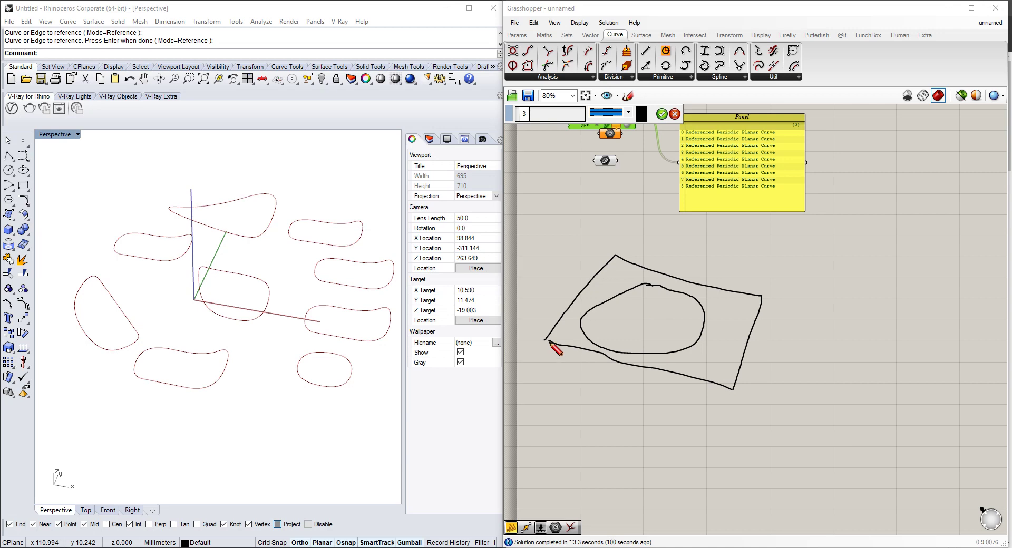
mouse_move(557, 331)
mouse_down()
mouse_move(562, 338)
mouse_move(580, 303)
mouse_move(610, 290)
mouse_move(633, 285)
mouse_move(623, 300)
mouse_move(635, 308)
mouse_move(650, 294)
mouse_move(695, 296)
mouse_move(687, 315)
mouse_move(646, 316)
mouse_up()
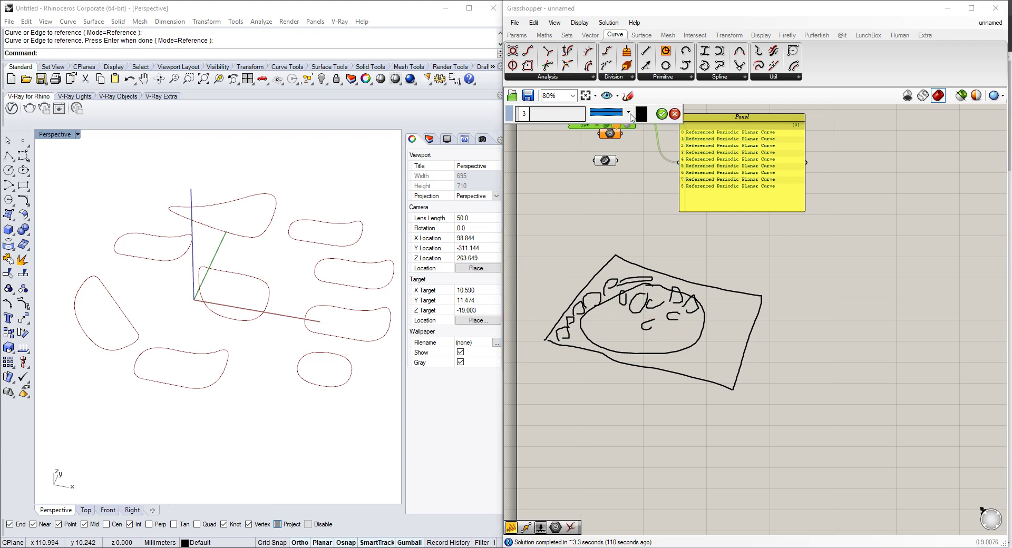
Set the sketch colour to red and retrace the rounded outline.
click(641, 113)
click(652, 150)
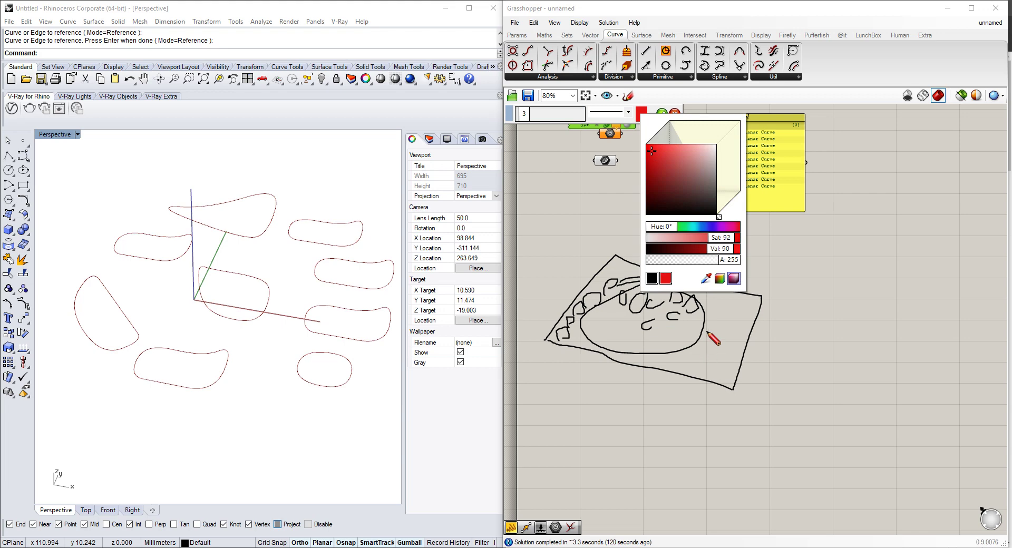
mouse_move(705, 327)
mouse_down()
mouse_move(701, 307)
mouse_move(611, 311)
mouse_move(606, 345)
mouse_move(677, 351)
mouse_move(703, 329)
mouse_up()
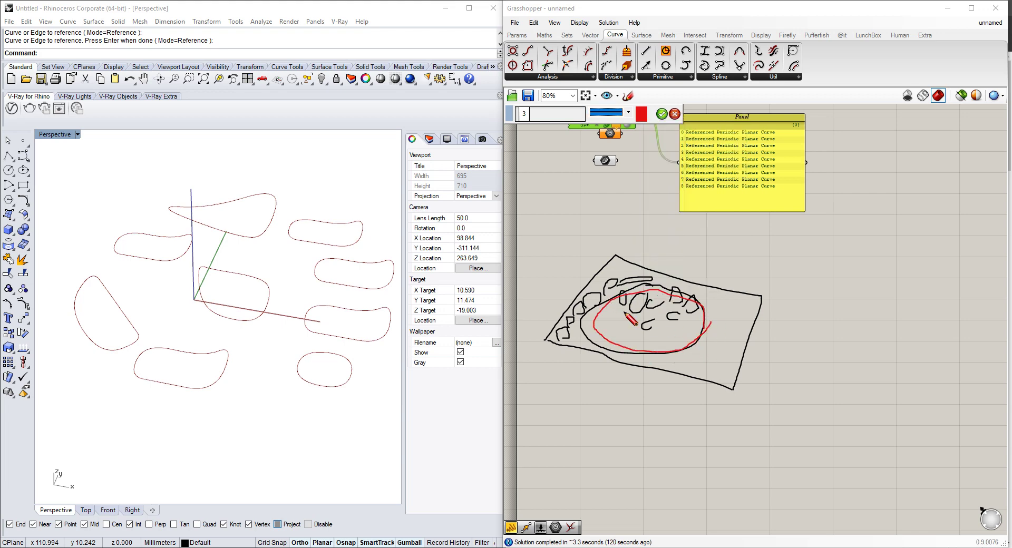
Mark red crosses in the frame area outside the outline, trace the outline once more and finish the sketch.
mouse_move(589, 299)
mouse_down()
mouse_move(614, 285)
mouse_move(605, 295)
mouse_up()
mouse_move(574, 316)
mouse_down()
mouse_move(560, 329)
mouse_move(582, 333)
mouse_up()
drag(710, 370, 749, 360)
drag(731, 352, 739, 371)
mouse_move(719, 318)
mouse_down()
mouse_move(746, 303)
mouse_move(750, 316)
mouse_up()
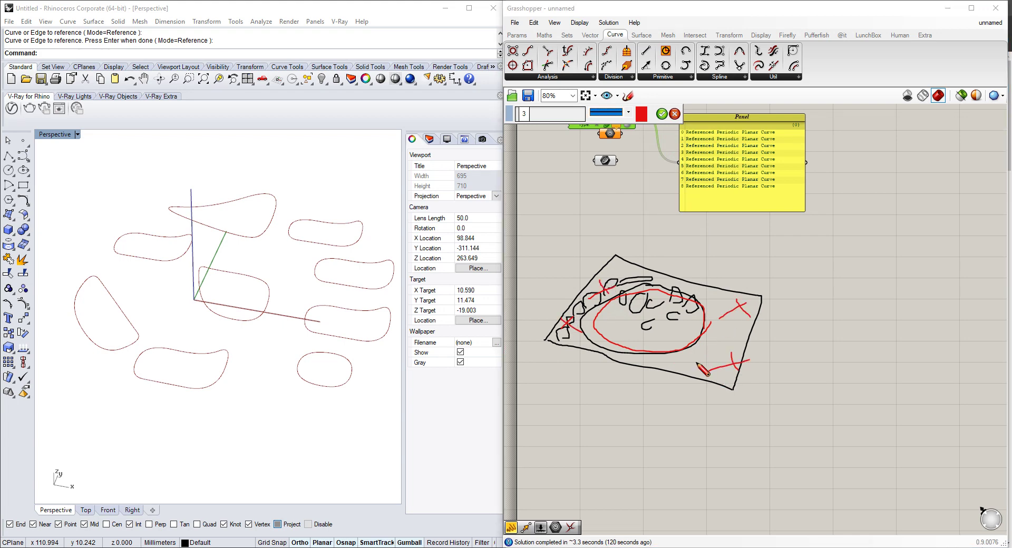
drag(697, 364, 730, 350)
drag(714, 346, 734, 384)
mouse_move(701, 336)
mouse_down()
mouse_move(625, 312)
mouse_move(686, 359)
mouse_move(647, 304)
mouse_move(601, 332)
mouse_up()
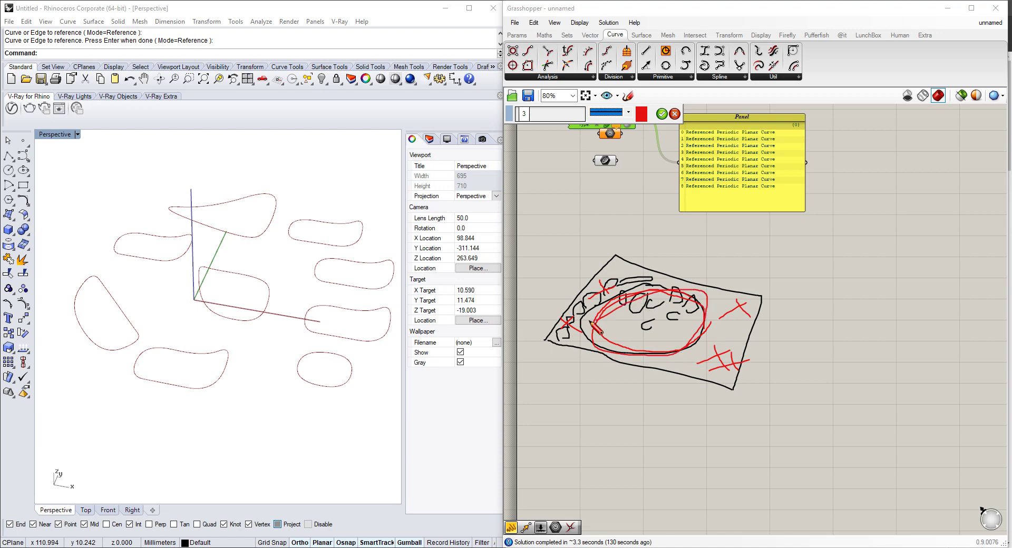
click(661, 114)
Start a new sketch in green with hue 114° and draw three upward arrows from inside the outline.
click(627, 95)
click(641, 114)
click(676, 156)
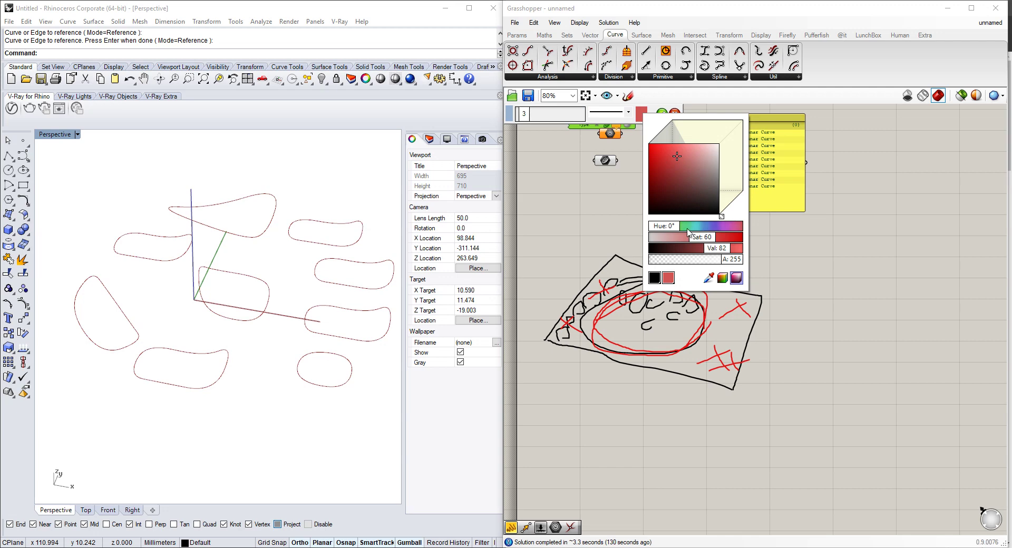
drag(677, 228, 692, 228)
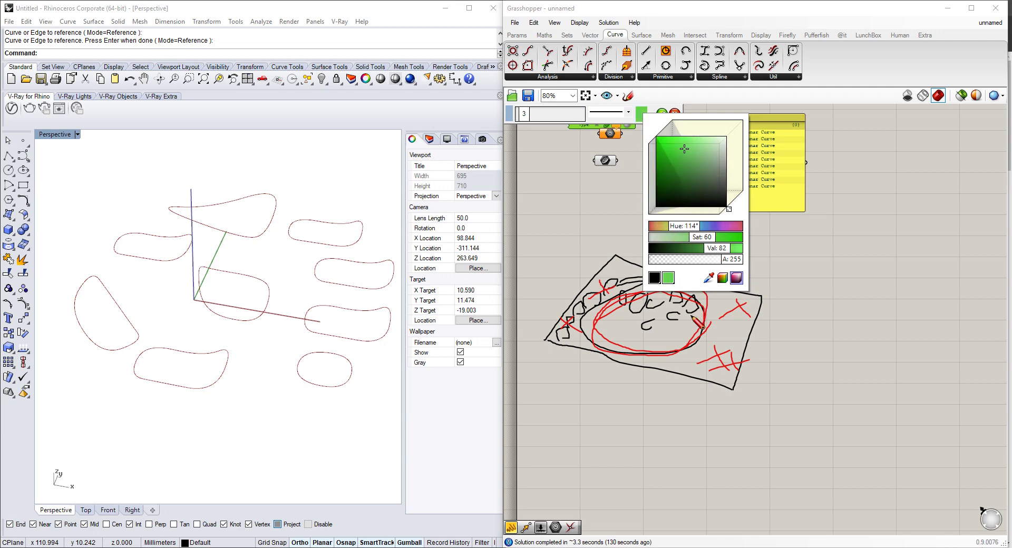
mouse_move(692, 319)
mouse_down()
mouse_move(694, 265)
mouse_move(706, 258)
mouse_up()
mouse_move(650, 318)
mouse_down()
mouse_move(650, 243)
mouse_move(658, 259)
mouse_up()
drag(614, 322, 618, 232)
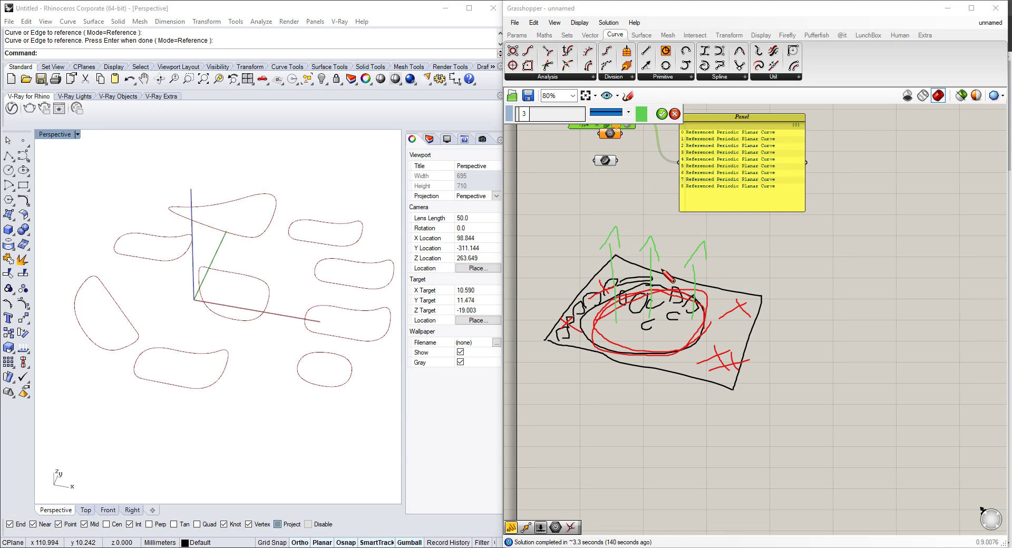
scroll(738, 251, down, 2)
right_click(725, 253)
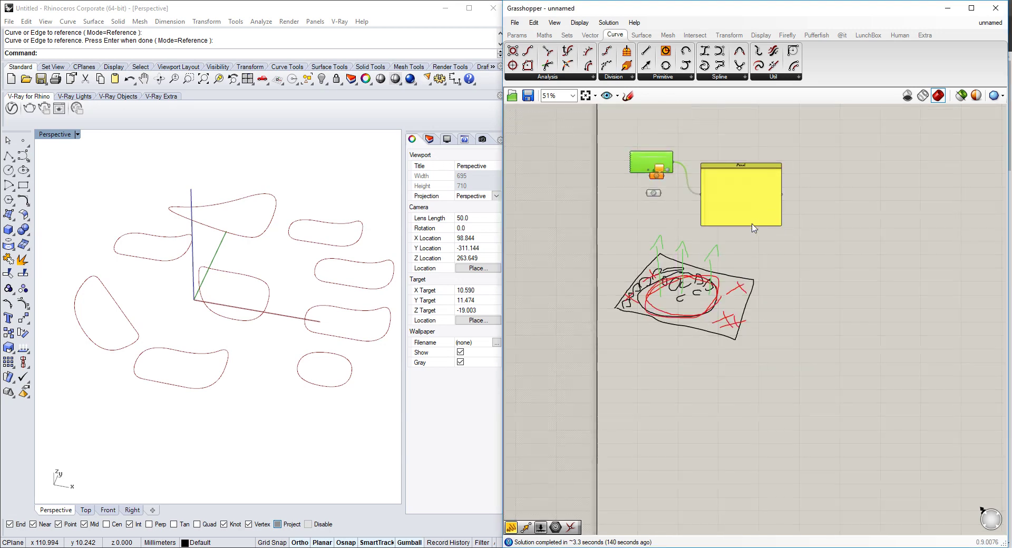
Move the Panel farther from the Geometry Pipeline to free space between them.
right_drag(797, 155, 733, 206)
scroll(742, 204, up, 3)
click(618, 255)
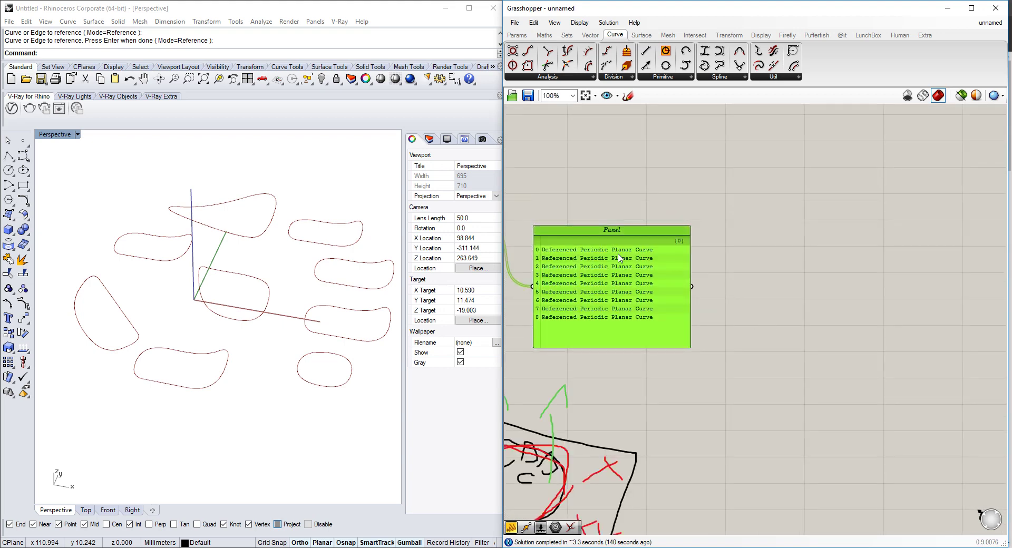
drag(621, 246, 752, 285)
Sketch in black a circle at the frame's near corner and an arrow along each of its two adjoining edges.
right_drag(673, 244, 770, 245)
mouse_move(704, 359)
right_down()
mouse_move(738, 243)
mouse_move(779, 232)
right_up()
scroll(780, 232, down, 1)
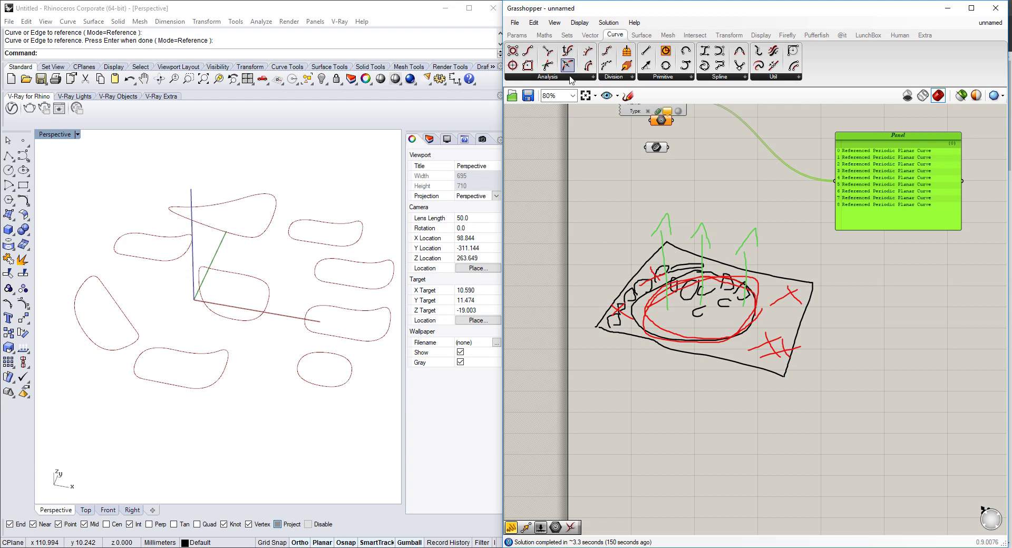
click(627, 95)
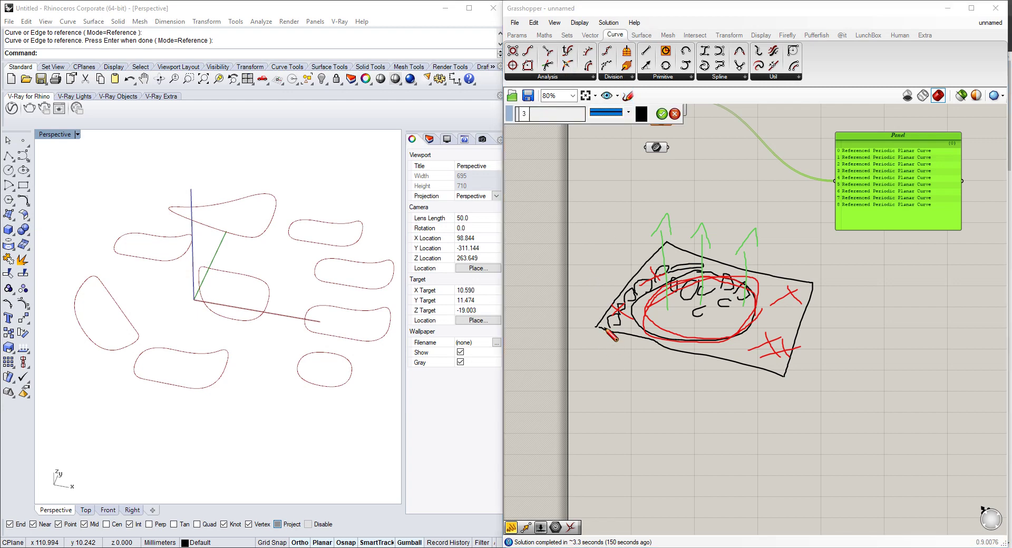
mouse_move(607, 332)
mouse_down()
mouse_move(589, 336)
mouse_move(694, 224)
mouse_up()
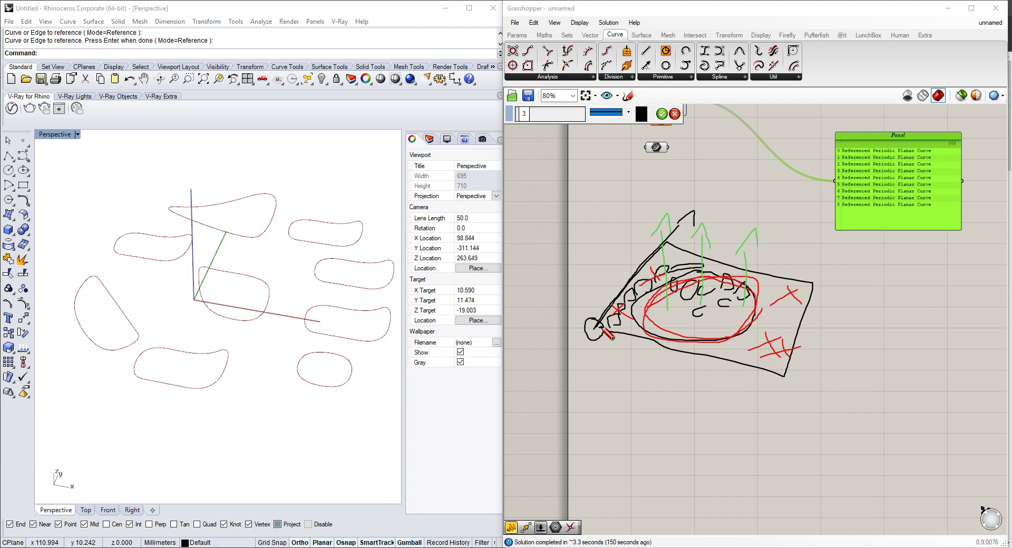
mouse_move(602, 330)
mouse_down()
mouse_move(817, 386)
mouse_move(831, 410)
mouse_move(806, 410)
mouse_up()
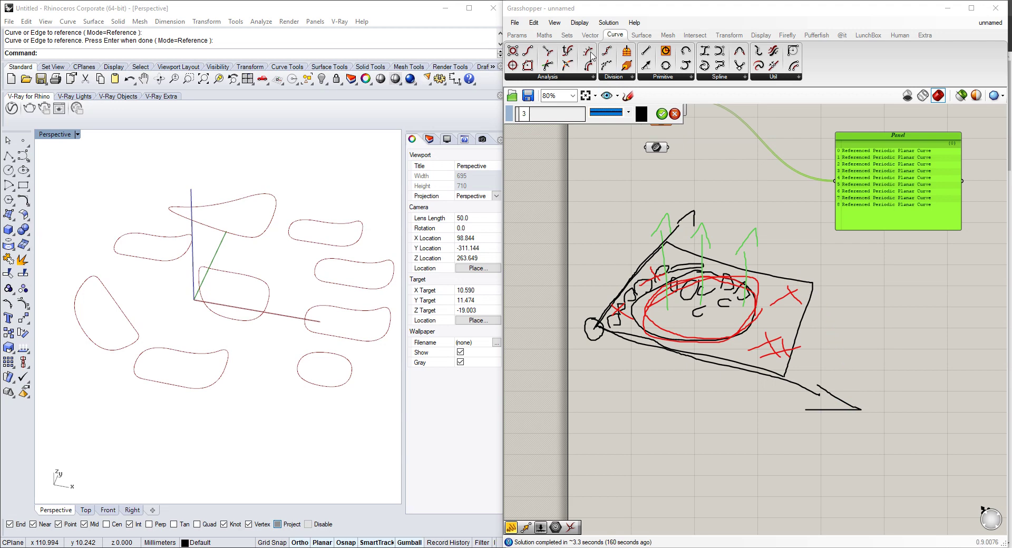
click(566, 34)
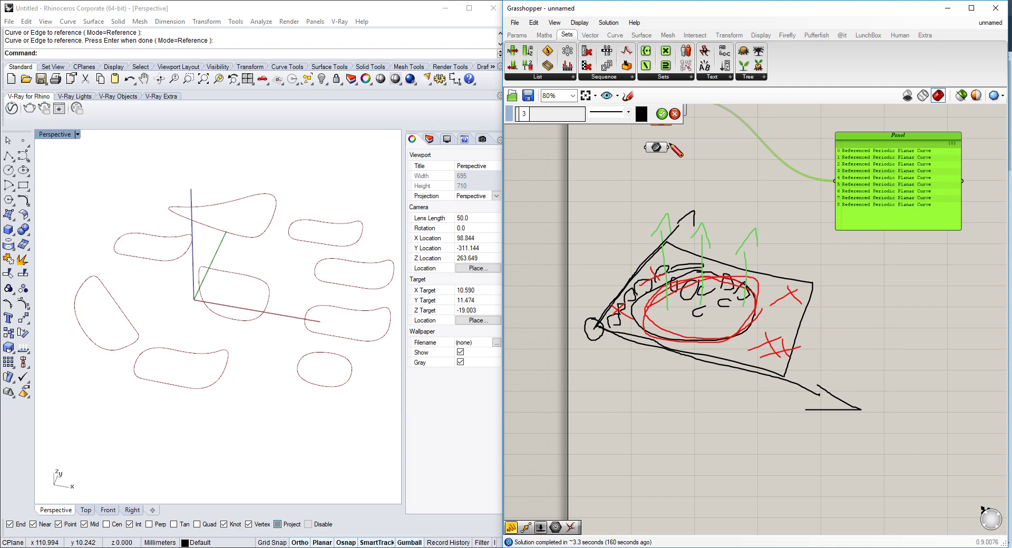
key(Return)
right_click(719, 280)
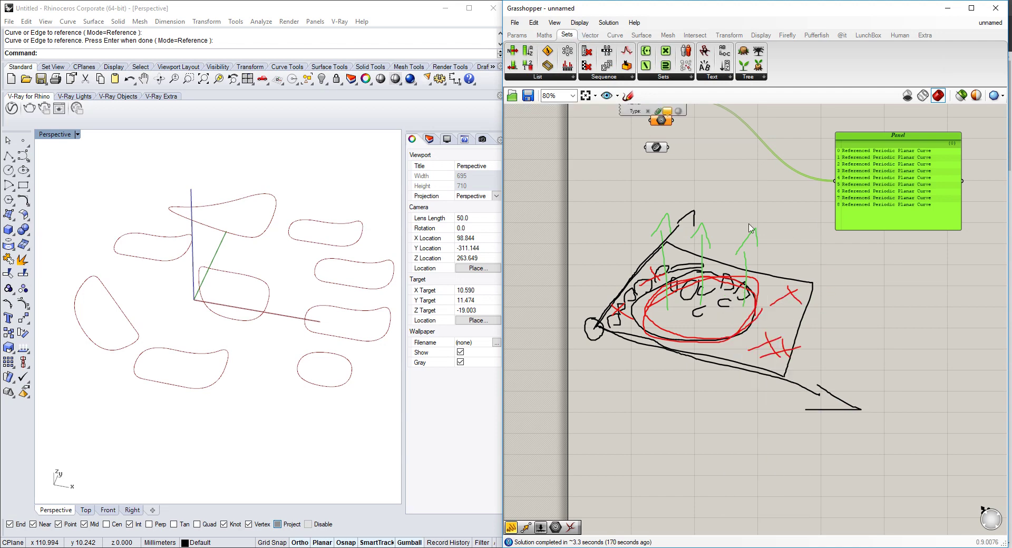
Add a Bounding Box component after the Geometry Pipeline and feed the pipeline's output into its Content input.
right_drag(759, 209, 640, 304)
scroll(660, 275, up, 2)
mouse_move(684, 247)
right_down()
mouse_move(687, 333)
mouse_move(685, 299)
mouse_move(770, 260)
right_up()
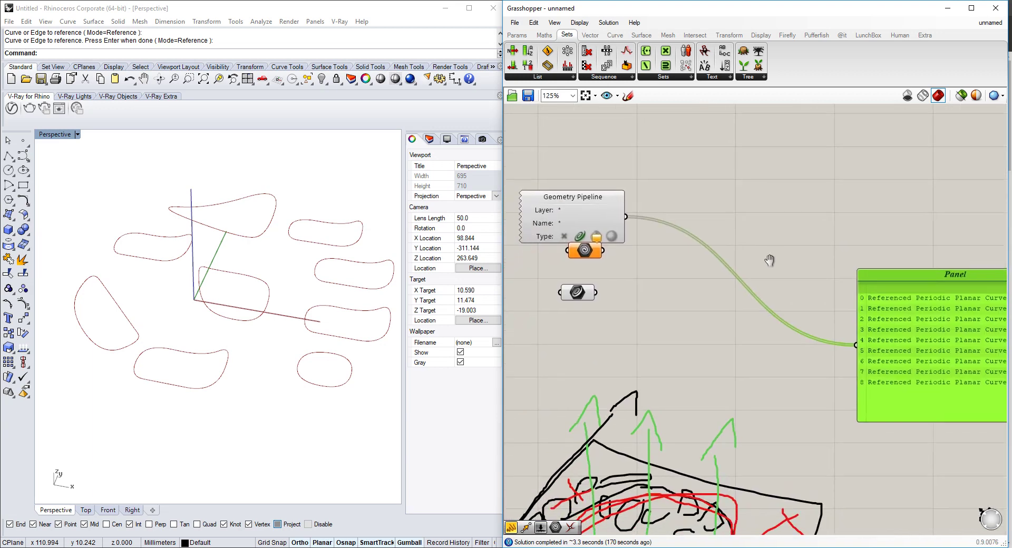
click(742, 209)
double_click(742, 196)
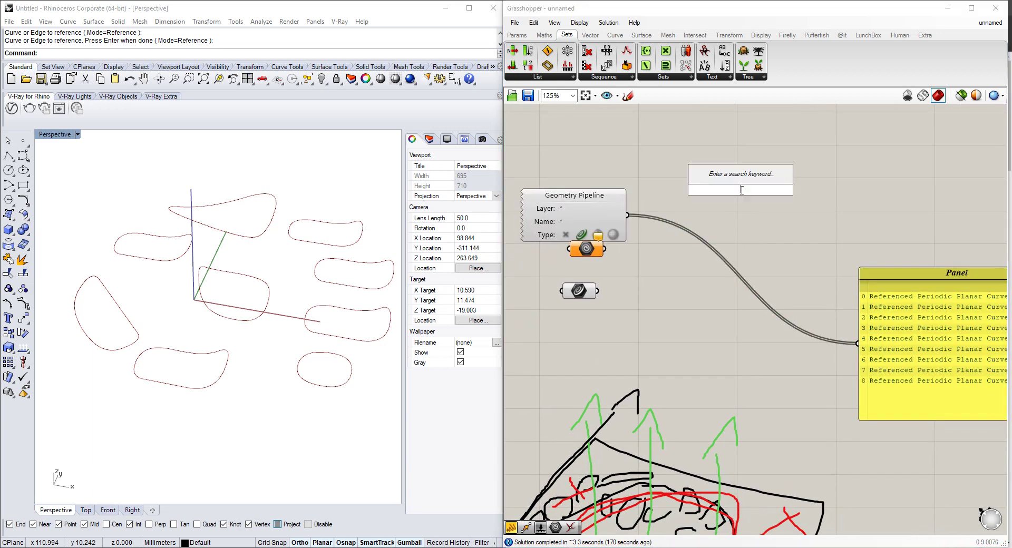
text(boun)
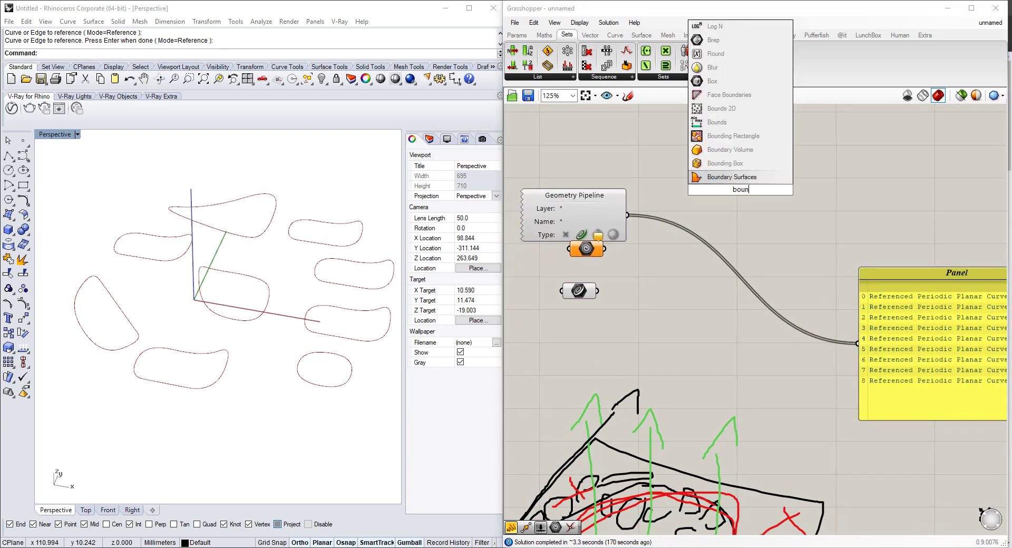
click(733, 163)
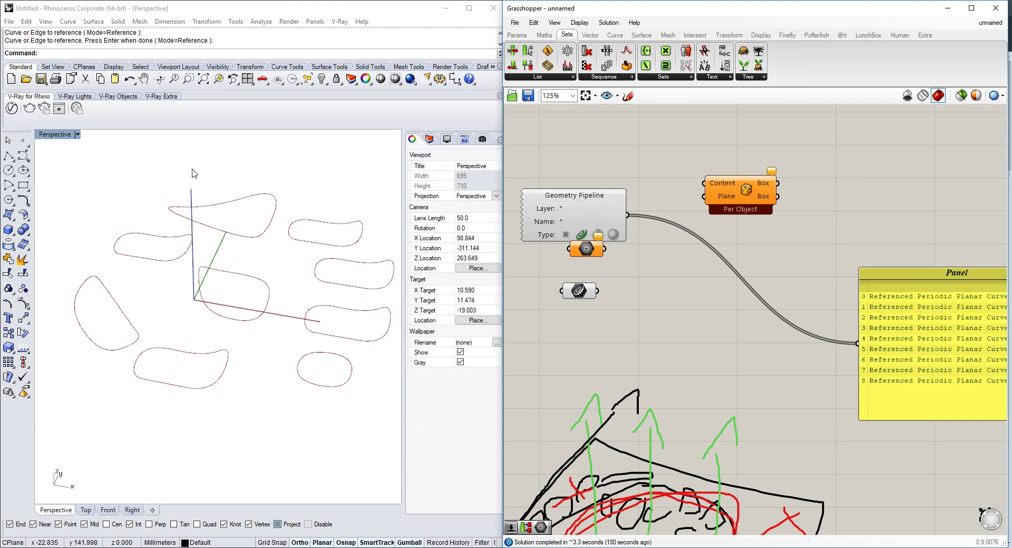
drag(634, 216, 706, 183)
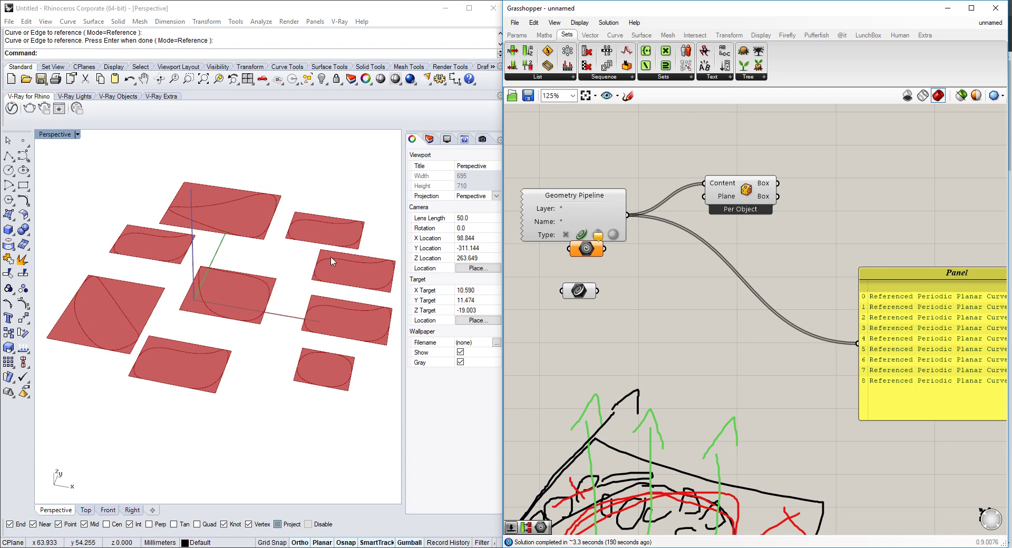
Switch the Bounding Box component to Union Box so it encloses all curves together.
scroll(749, 193, up, 4)
right_click(746, 194)
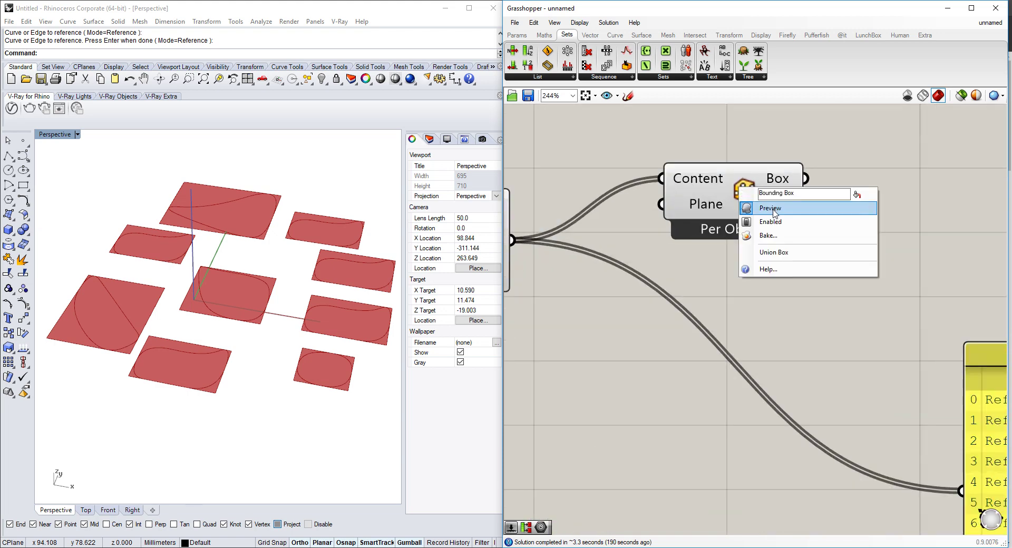
click(773, 253)
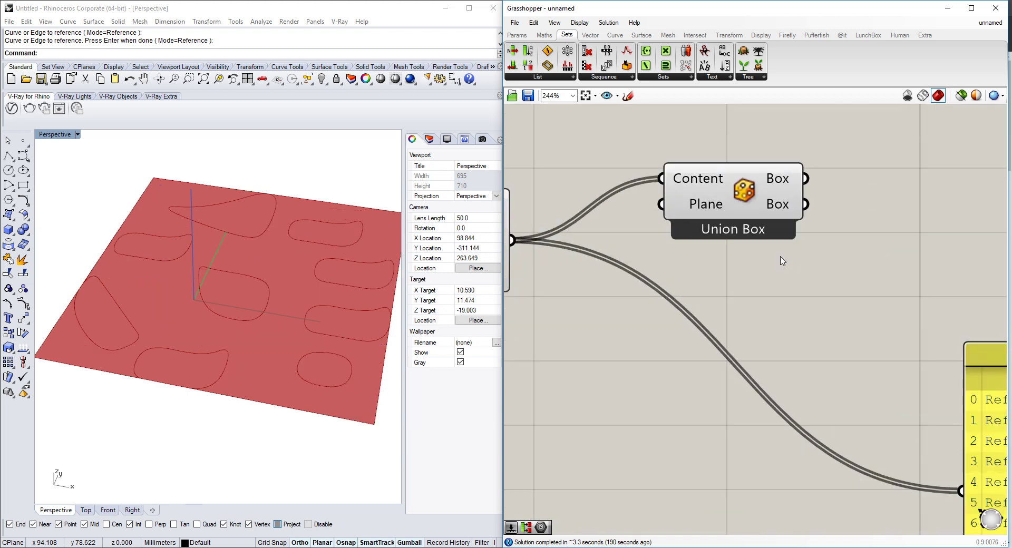
Add an Explode component after the Union Box component.
scroll(806, 264, down, 1)
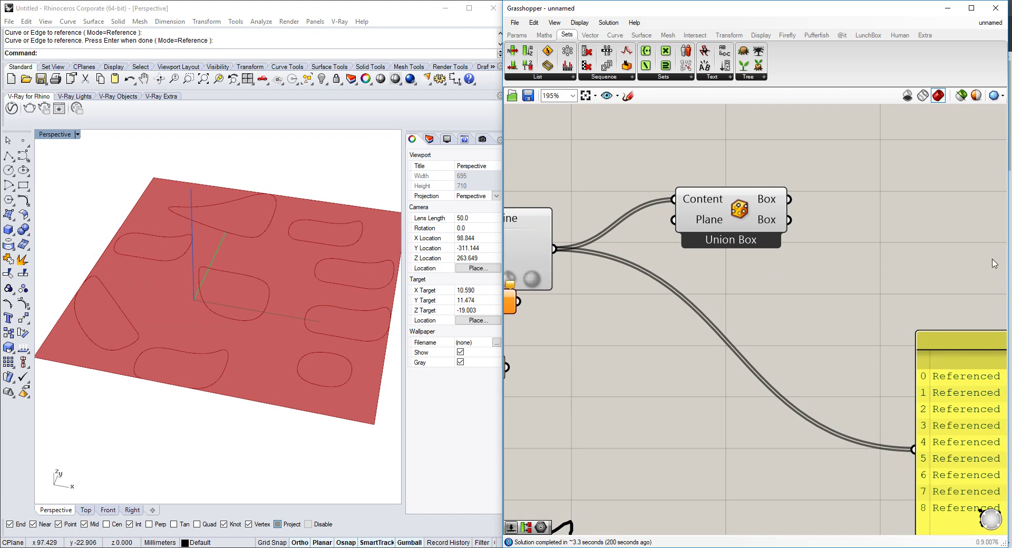
right_drag(913, 241, 783, 243)
scroll(780, 279, down, 1)
double_click(805, 234)
text(explode)
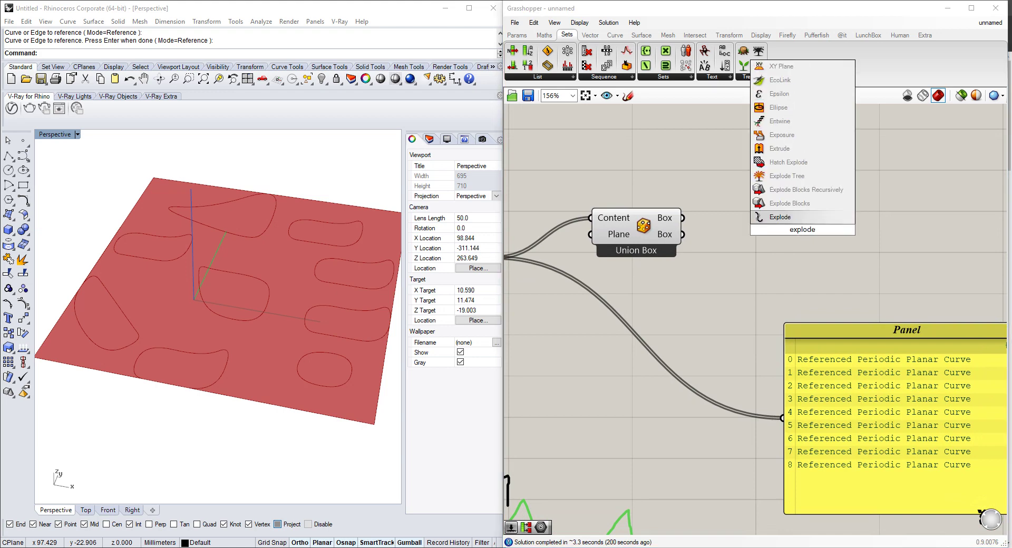
key(Return)
scroll(757, 151, down, 3)
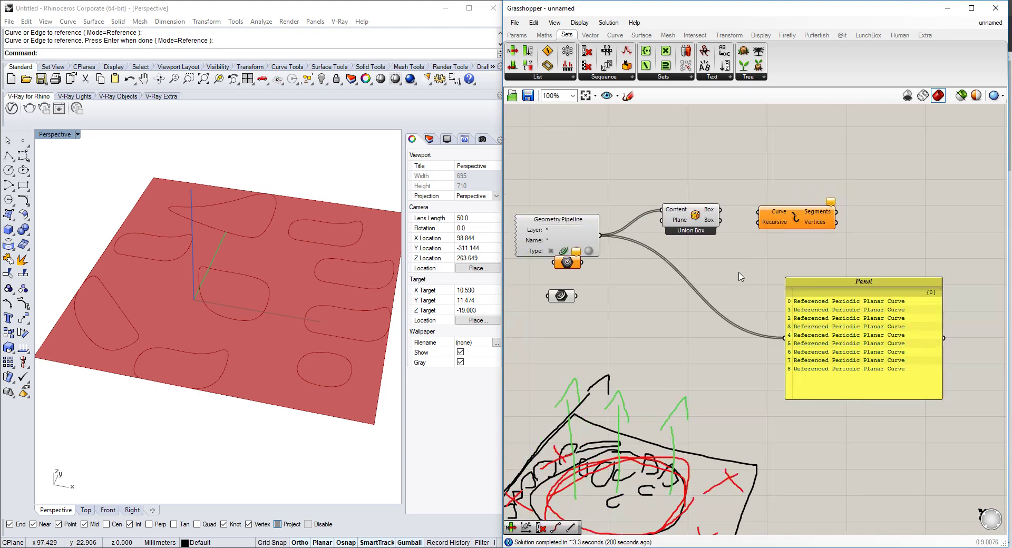
double_click(757, 151)
text(deconst)
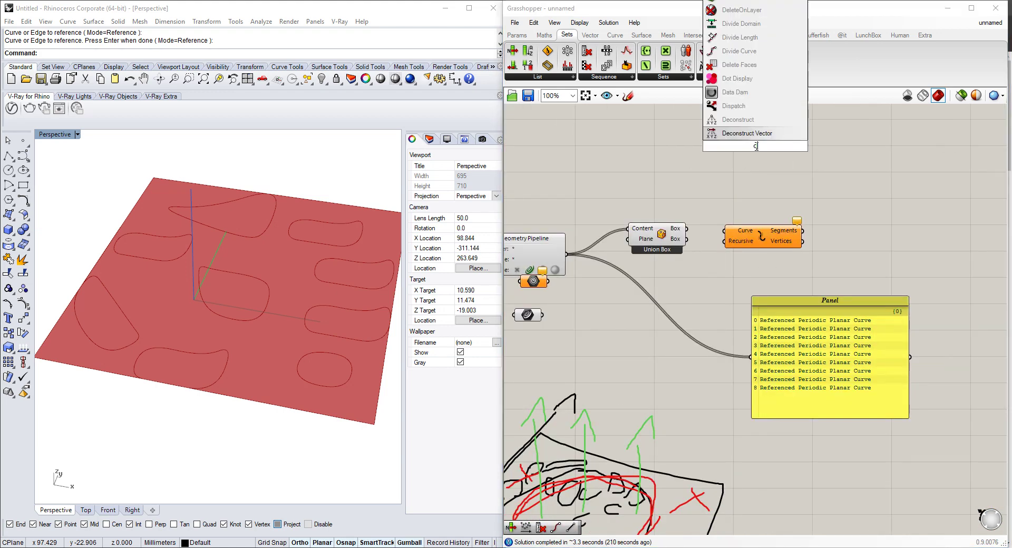
text(ruct brep)
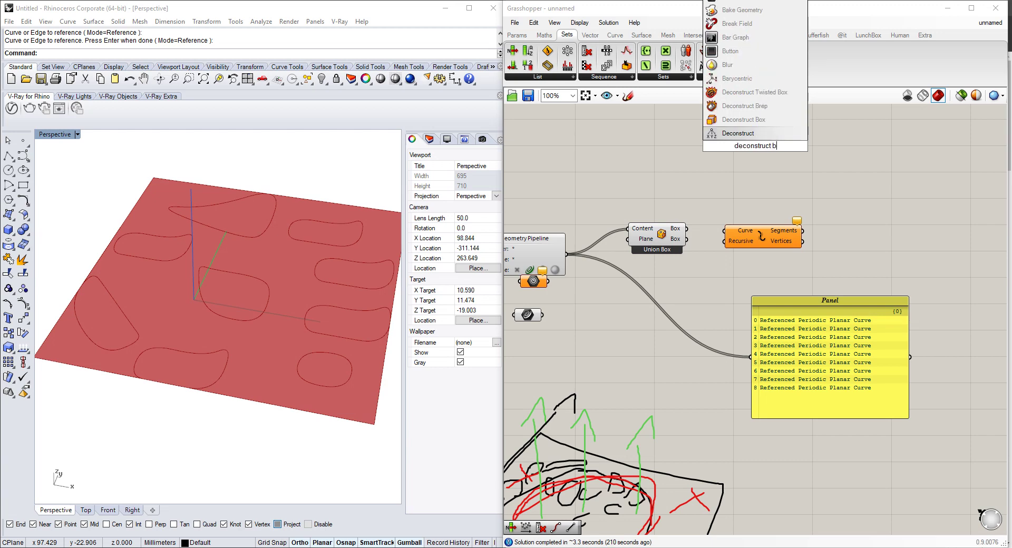
key(Escape)
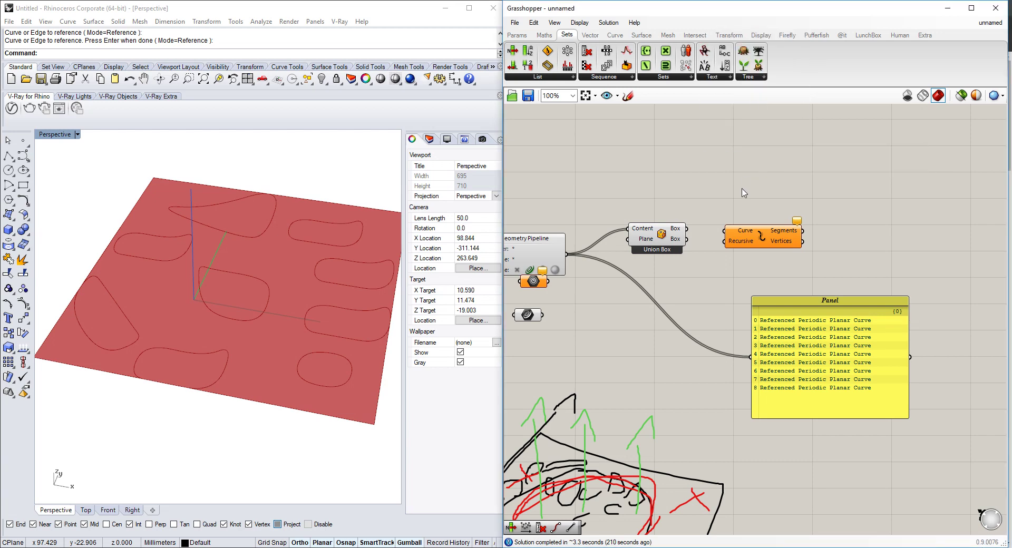
Add a Brep Edges component, feed the Union Box's first Box output into its Brep input, and place it before Explode.
double_click(742, 185)
text(edge)
click(722, 135)
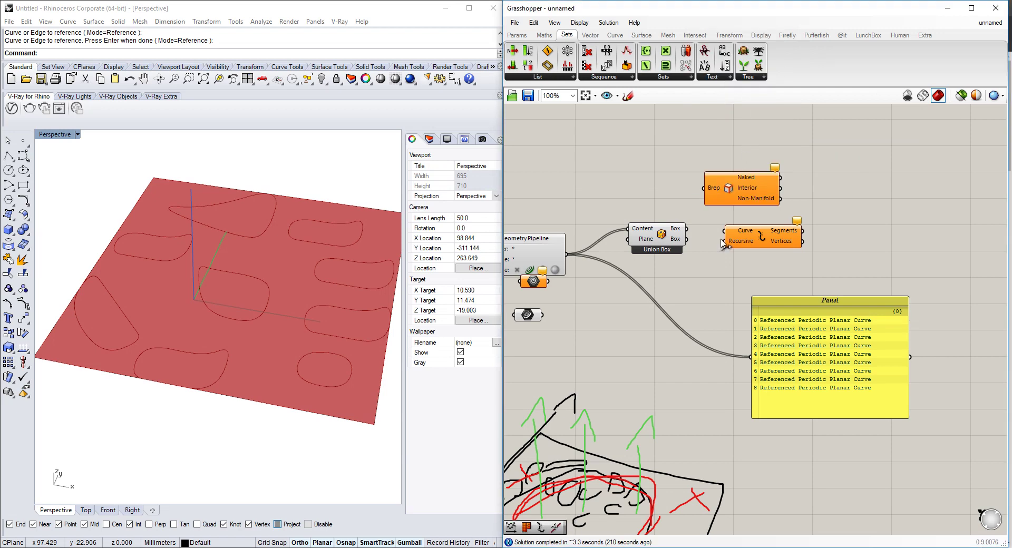
drag(686, 228, 707, 191)
drag(756, 232, 885, 168)
drag(745, 198, 759, 239)
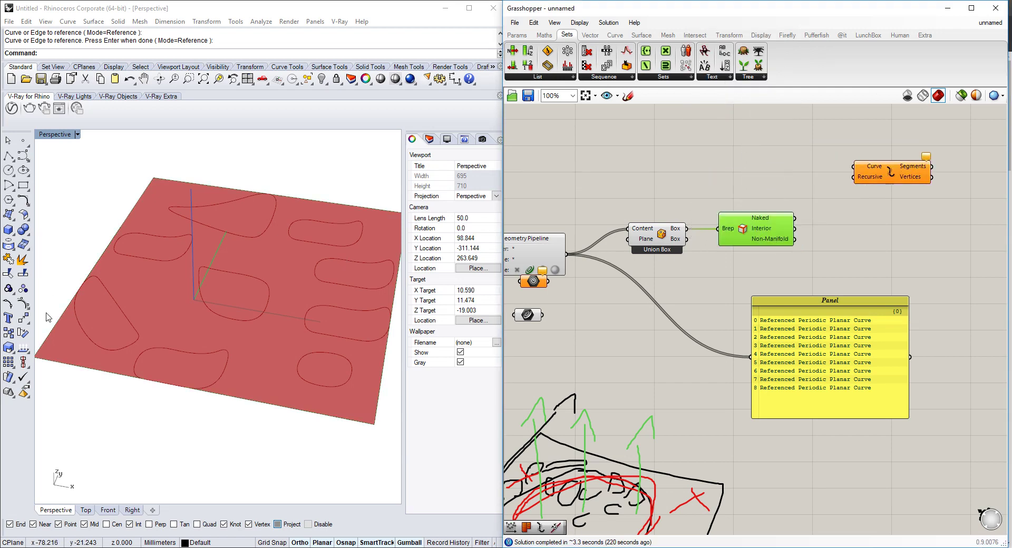
Turn off the preview of the Union Box component.
scroll(779, 236, up, 3)
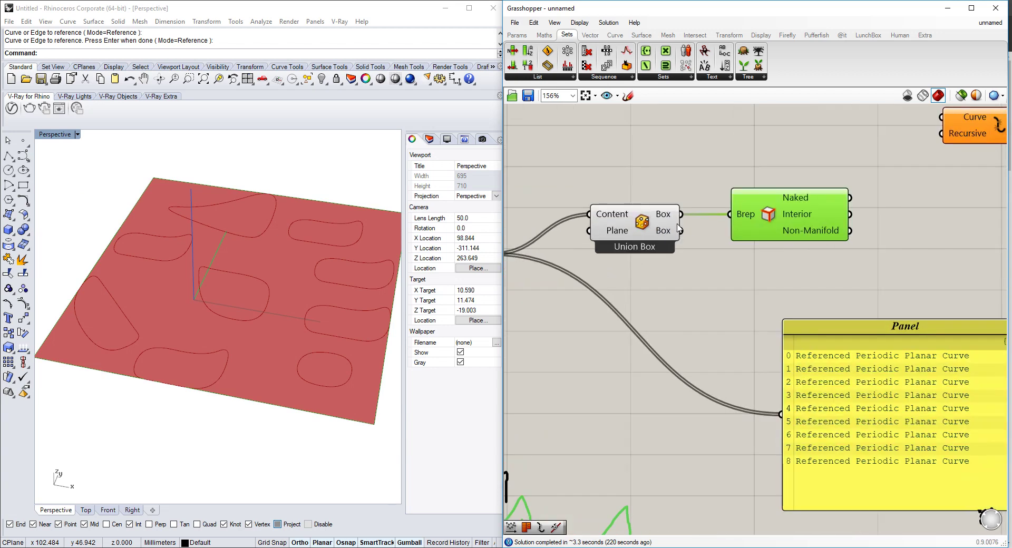
right_drag(855, 239, 748, 233)
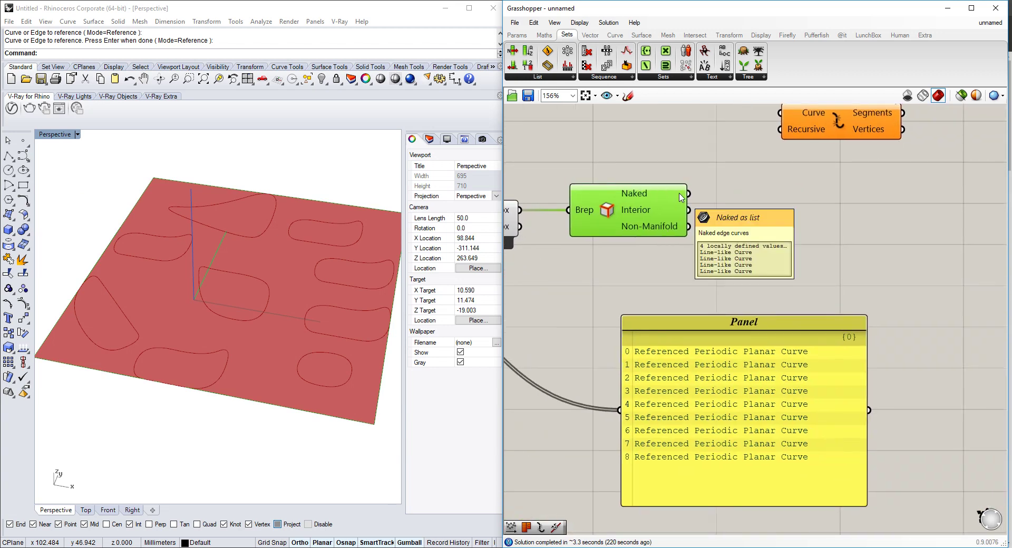
right_drag(682, 198, 770, 194)
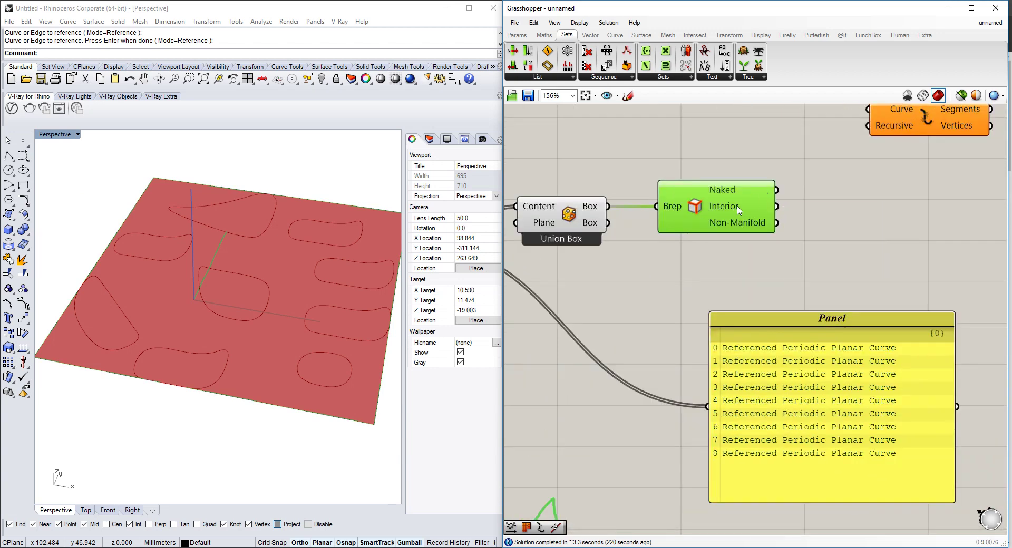
click(563, 208)
right_click(565, 214)
click(597, 237)
click(784, 185)
click(767, 194)
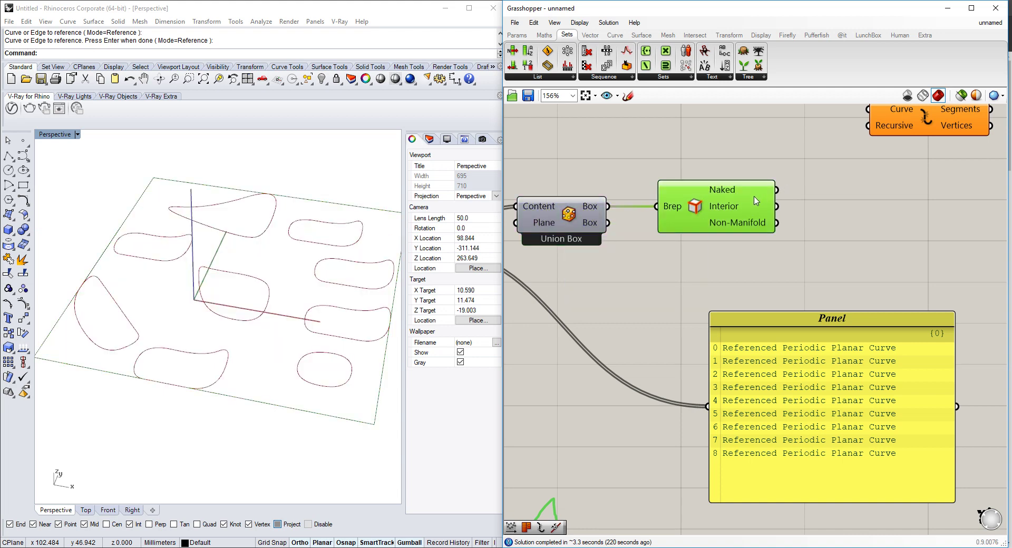
right_drag(743, 280, 688, 317)
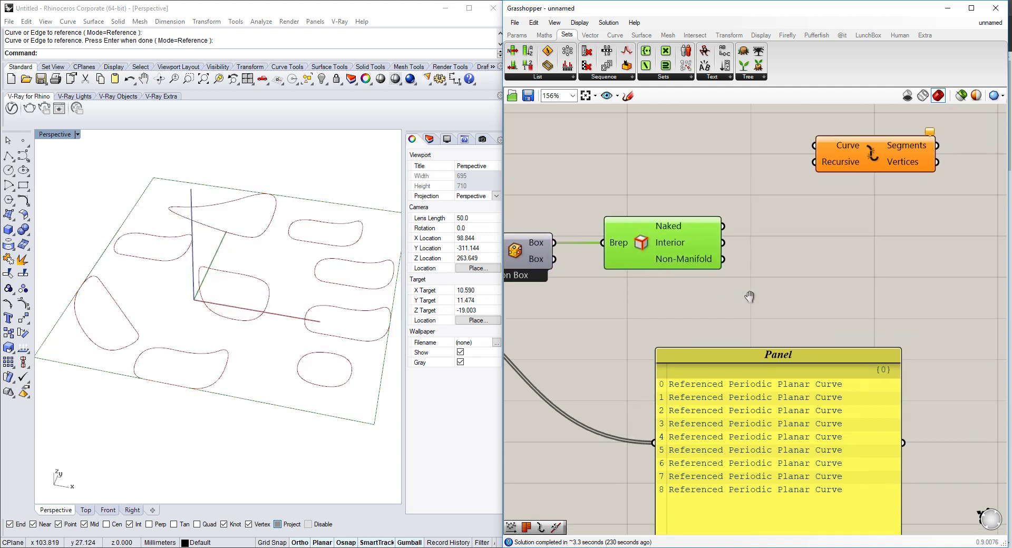
double_click(831, 266)
text(6)
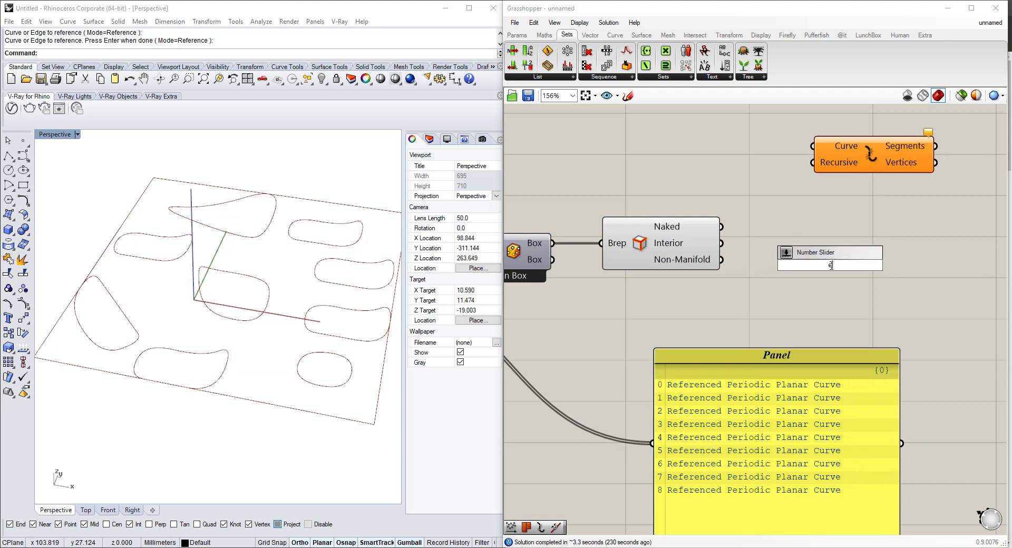
key(Escape)
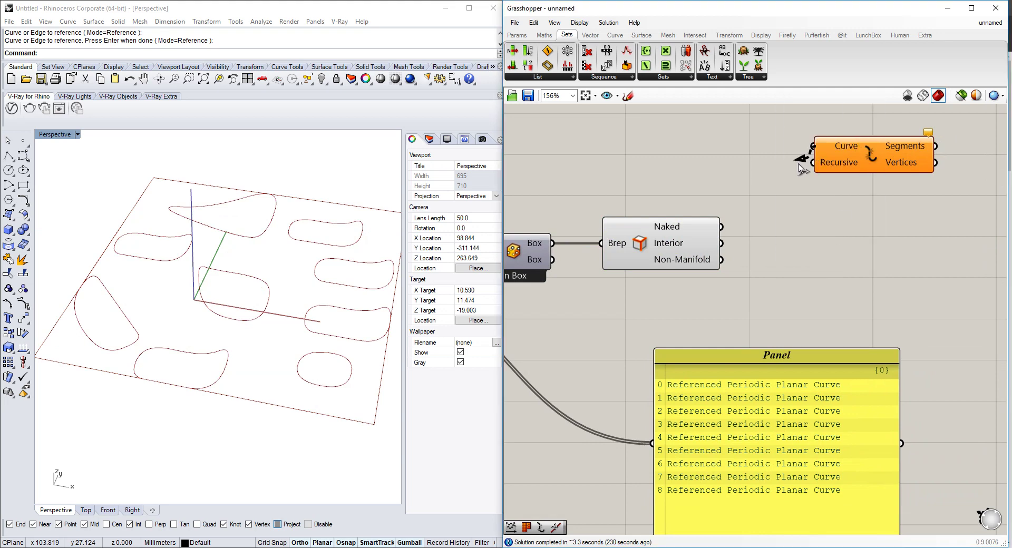
Feed the Naked edges into Explode's Curve input, align Explode beside the edges component, and inspect the frame corners in Rhino.
drag(812, 146, 721, 226)
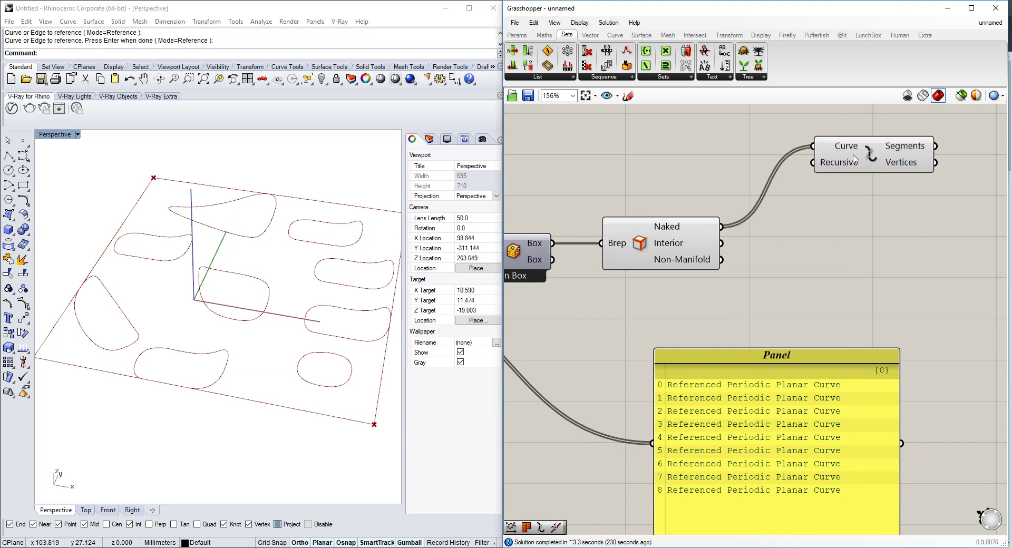
drag(857, 158, 870, 215)
shift+right_drag(141, 275, 162, 261)
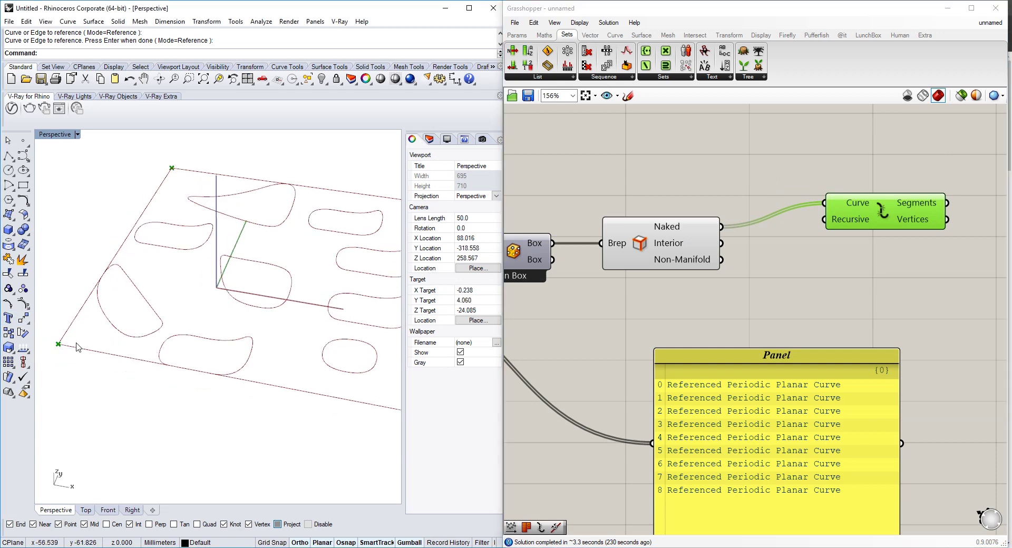
shift+right_drag(307, 223, 257, 218)
scroll(259, 224, down, 2)
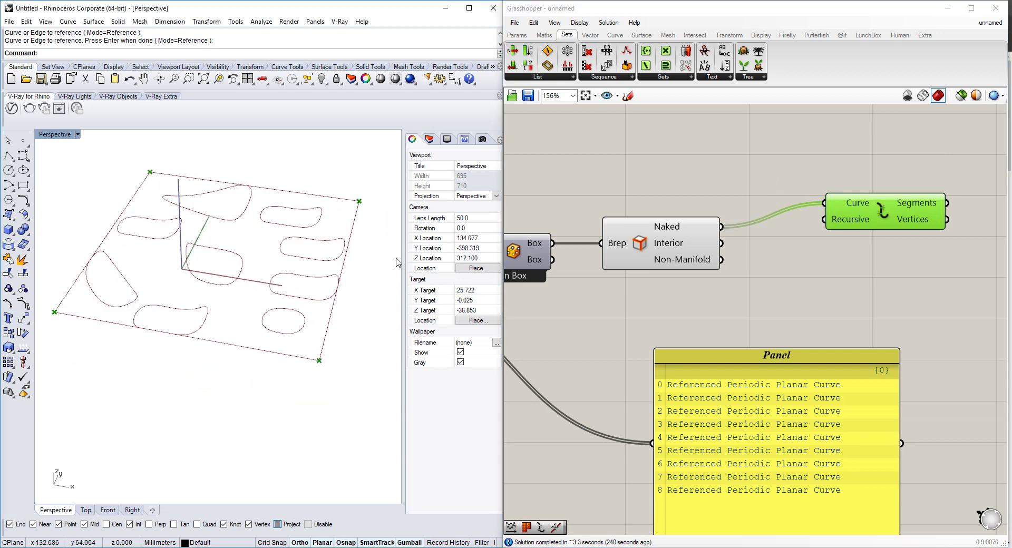
Add a List Item component after Explode and connect Explode's Segments output to its List input.
right_drag(925, 227, 727, 207)
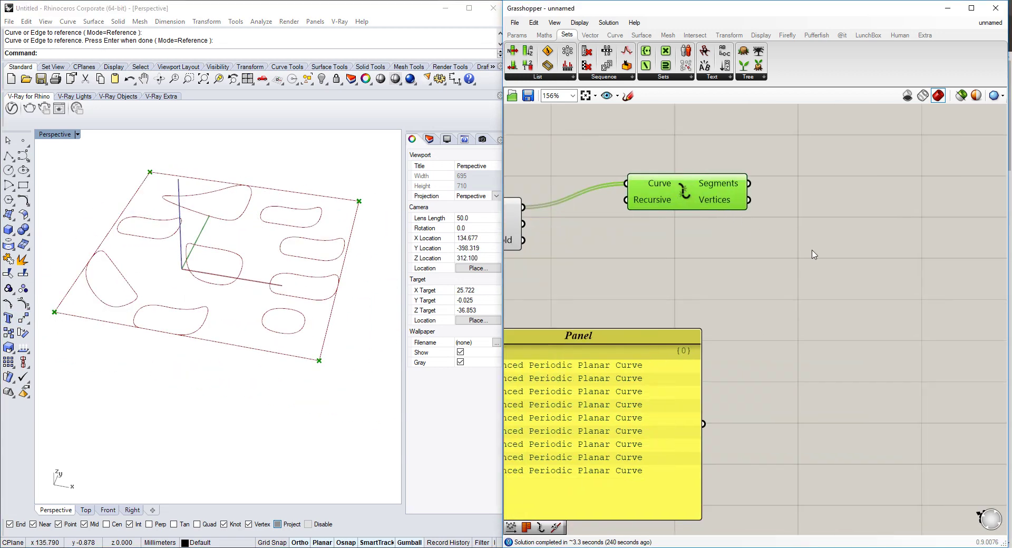
double_click(812, 250)
text(list item)
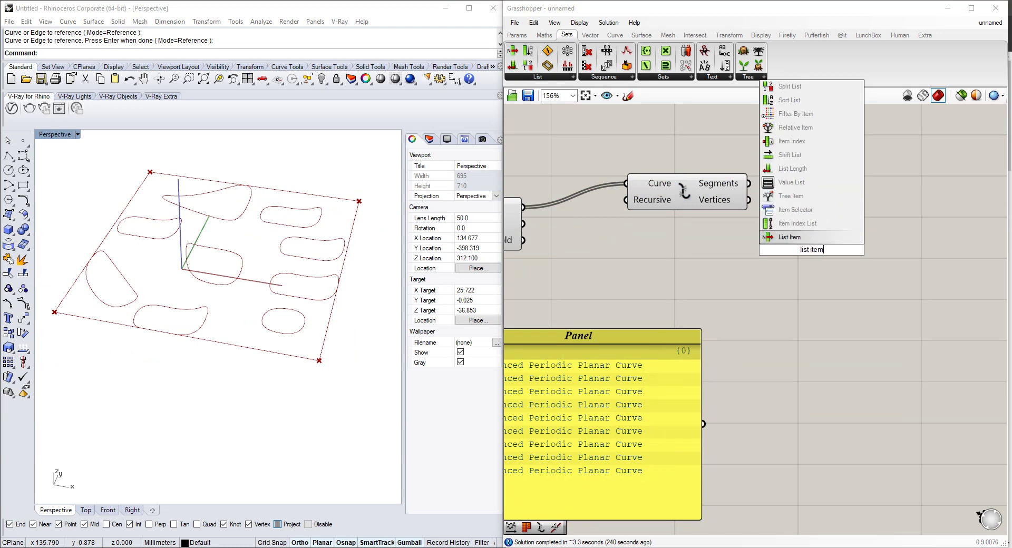
key(Return)
drag(745, 183, 770, 232)
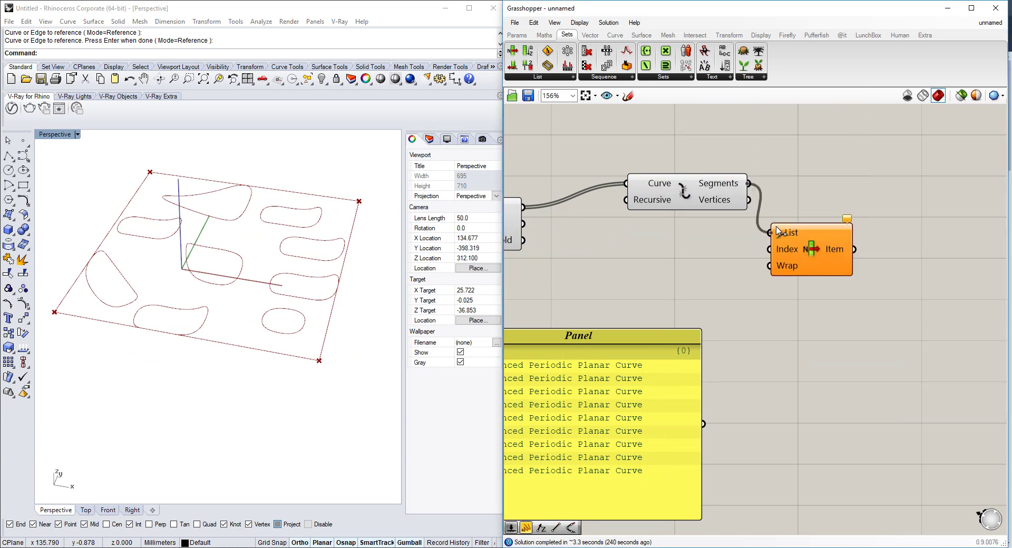
Add a Number Slider, set it to 0, and connect it to List Item's Index input.
double_click(699, 271)
text(0)
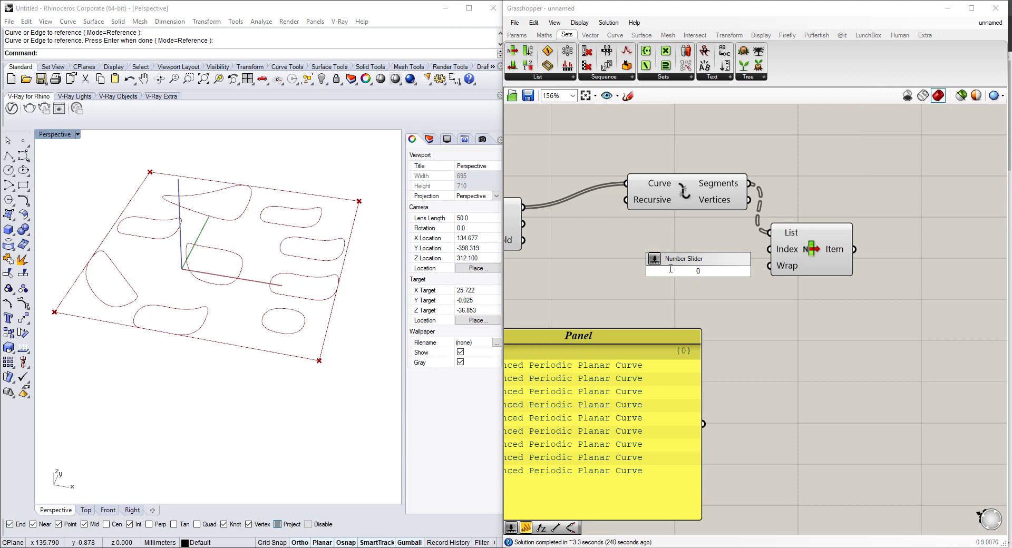
double_click(632, 281)
text(2)
click(676, 270)
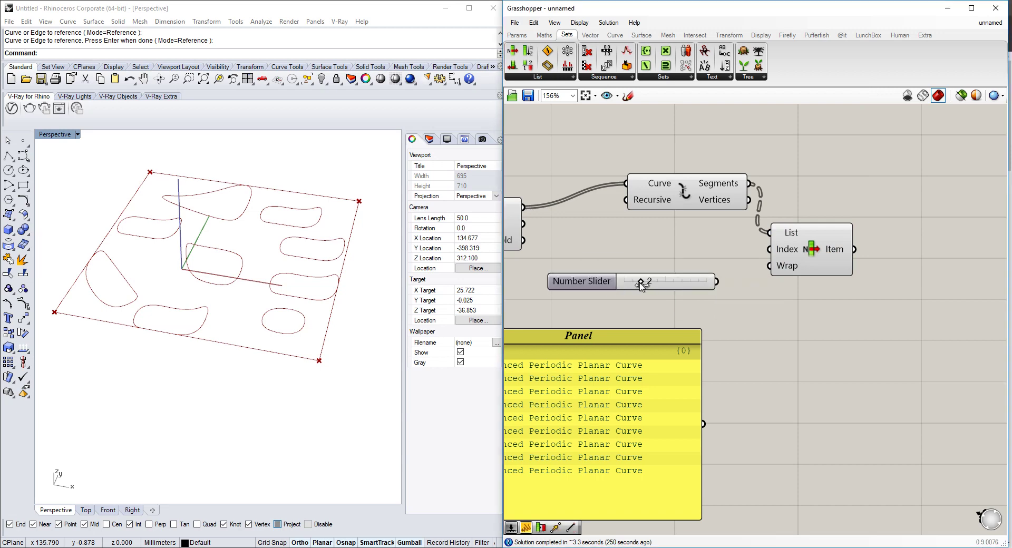
drag(640, 283, 624, 281)
drag(716, 282, 769, 249)
click(826, 256)
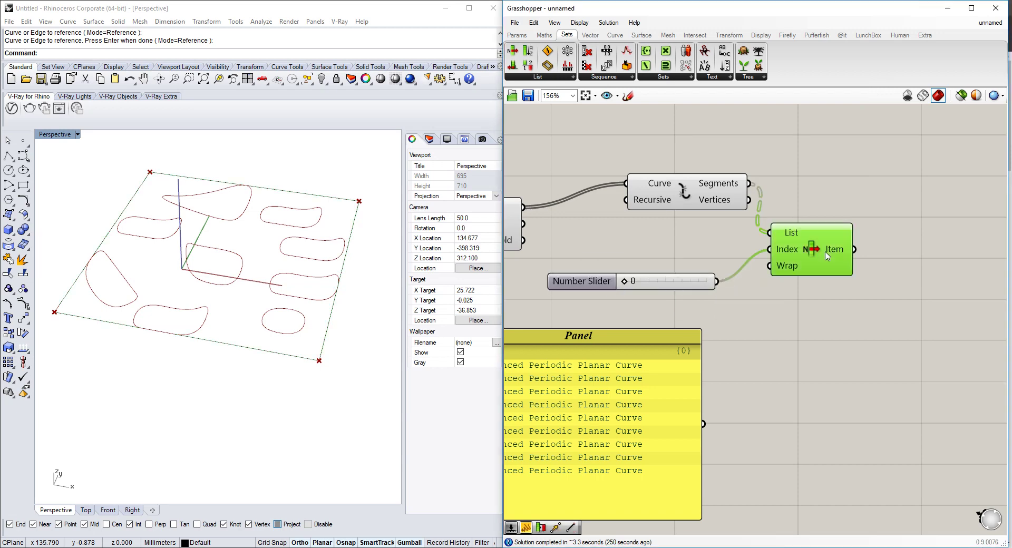
Turn off Explode's preview and replace the List input's source with Explode's Vertices output.
click(731, 195)
right_click(693, 193)
click(732, 214)
drag(749, 200, 770, 232)
click(803, 248)
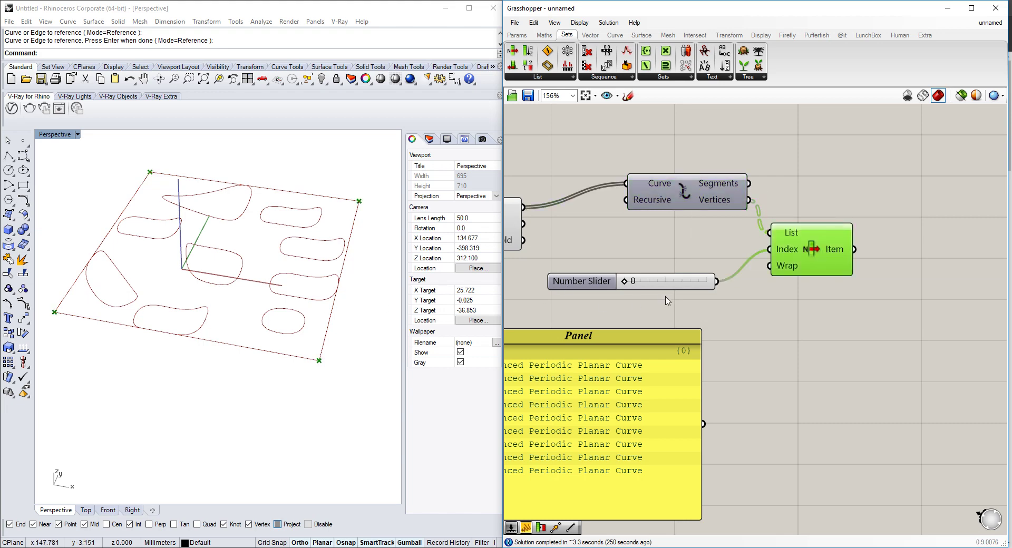
Flatten Explode's Vertices output and keep the index slider at 0.
right_click(733, 205)
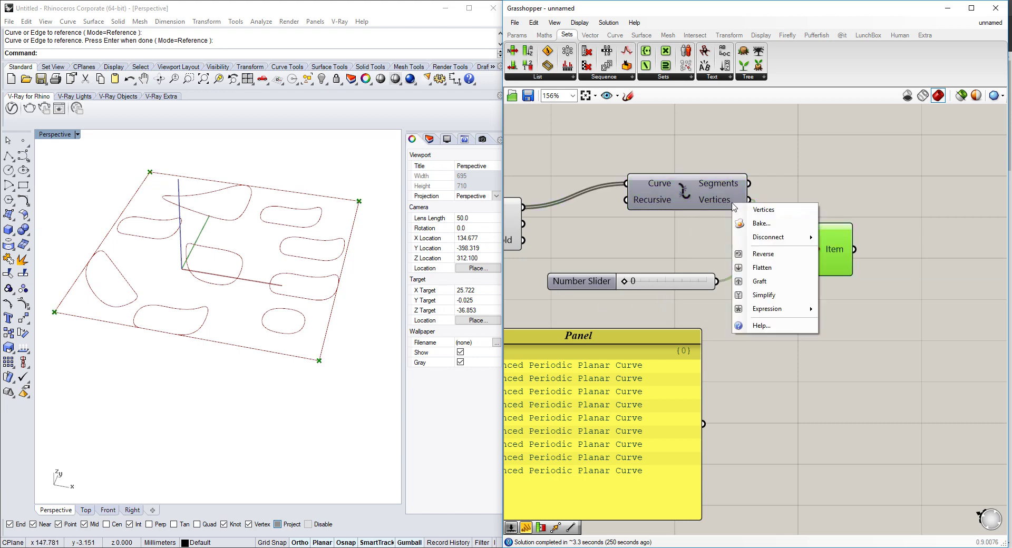
click(779, 268)
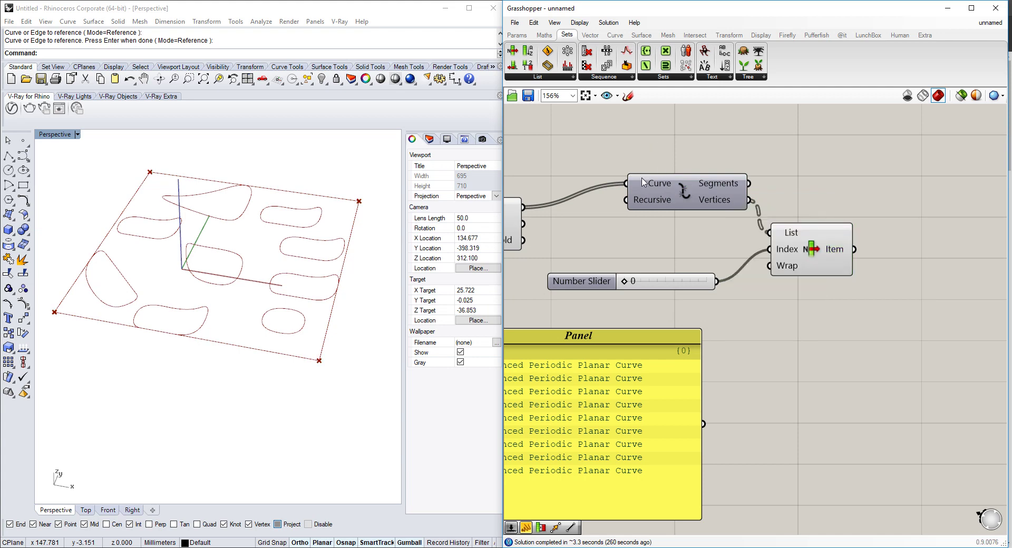
right_click(742, 203)
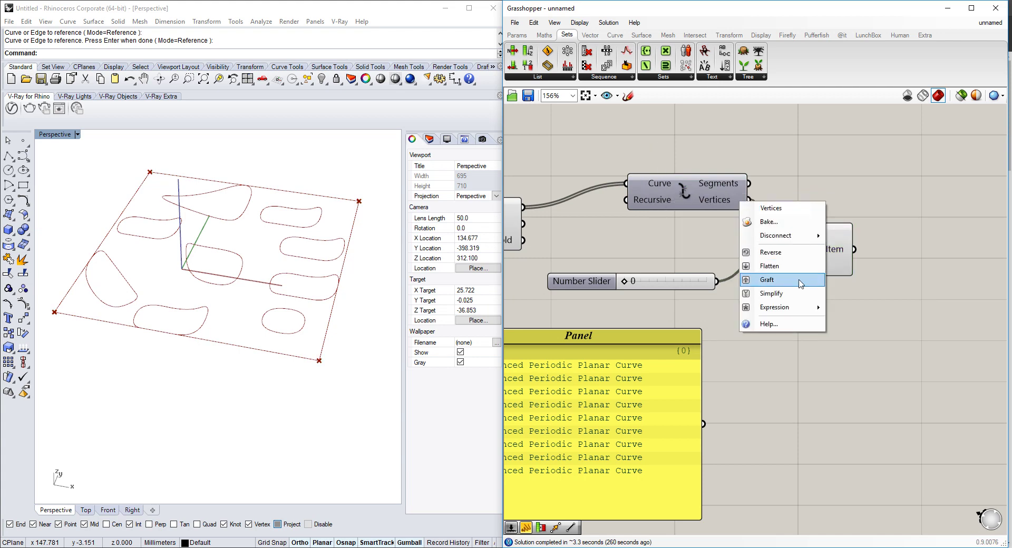
click(788, 269)
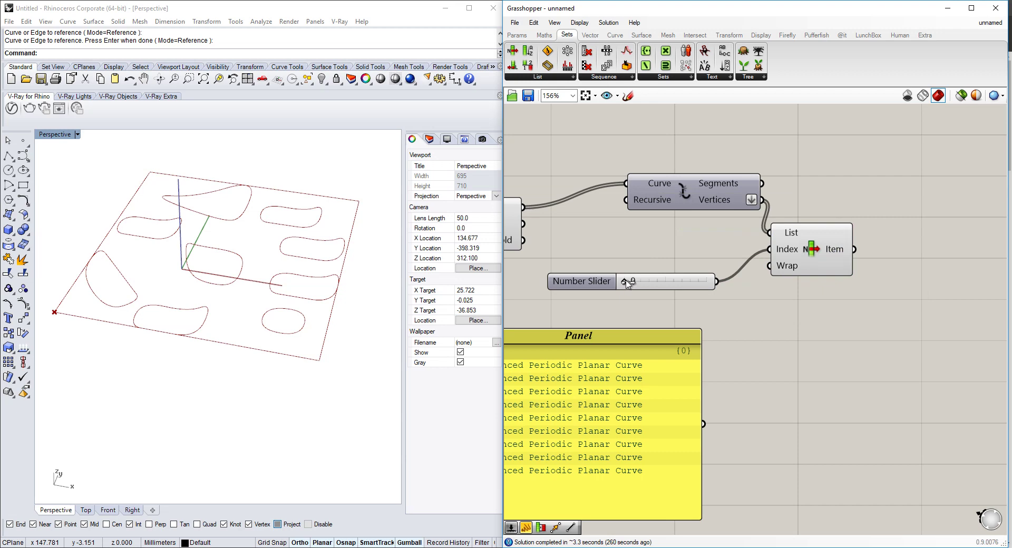
mouse_move(624, 284)
mouse_down()
mouse_move(690, 283)
mouse_move(625, 283)
mouse_up()
mouse_move(624, 282)
mouse_down()
mouse_move(691, 283)
mouse_move(603, 286)
mouse_up()
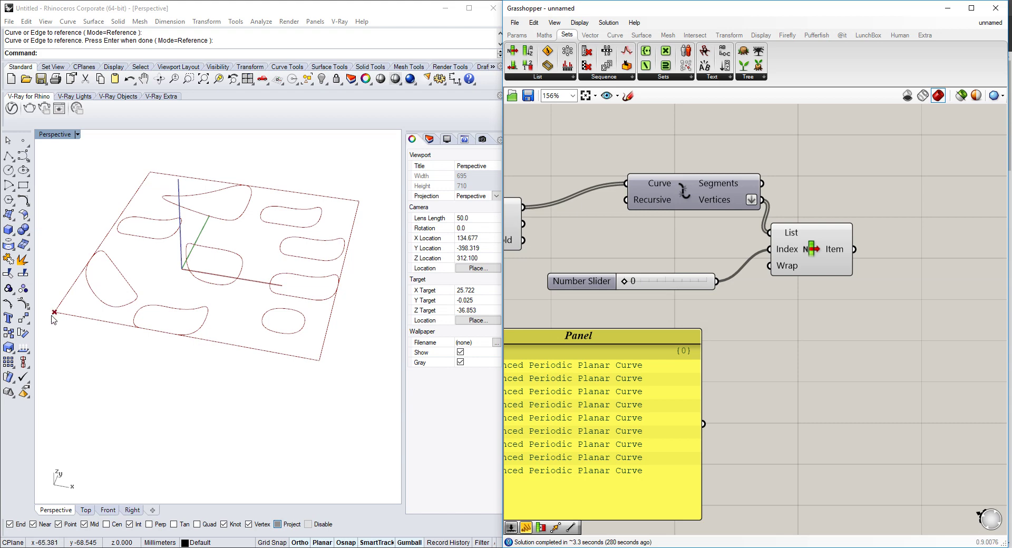
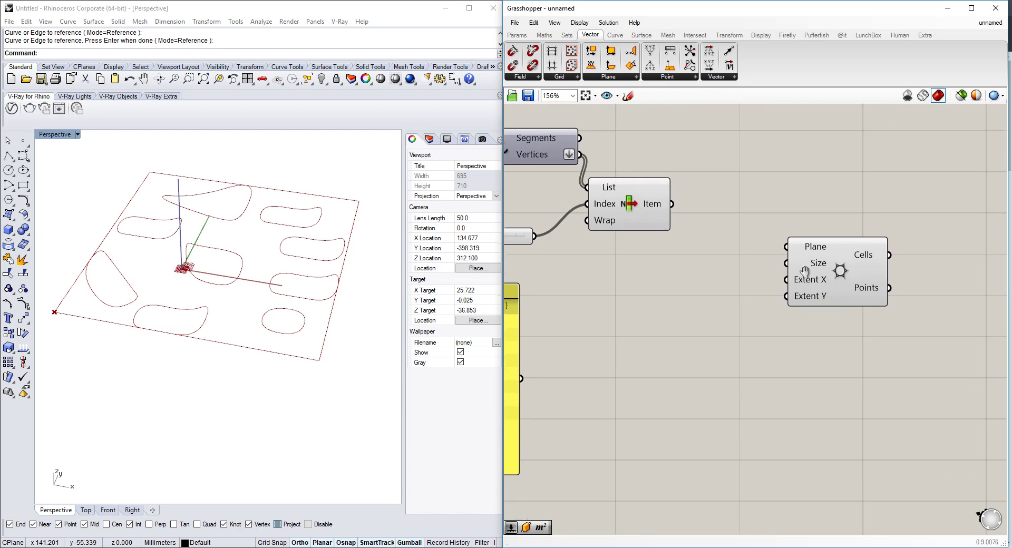
Connect List Item's Item output to the hexagonal grid's Plane input and arrange the two components with more space between them.
right_drag(632, 241, 683, 251)
drag(722, 213, 793, 211)
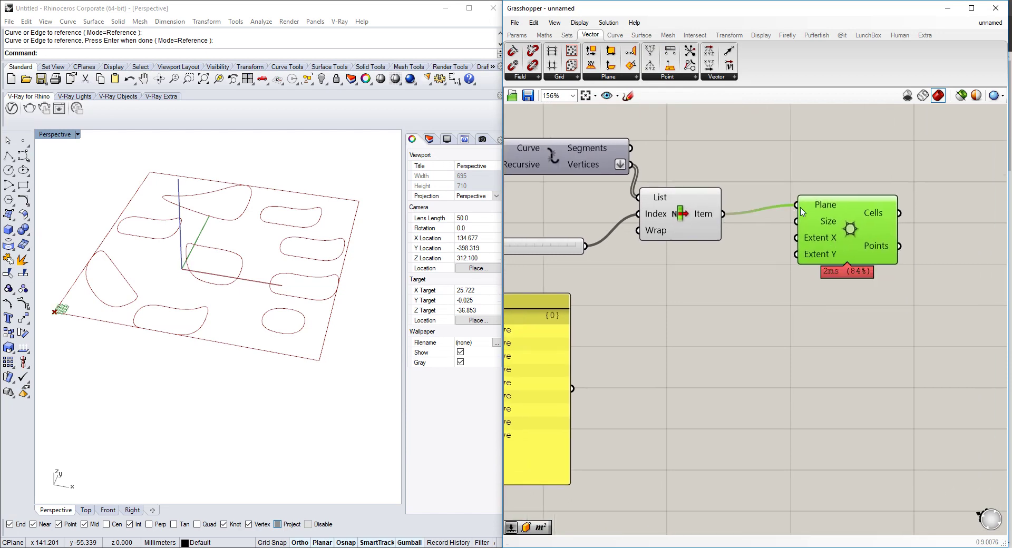
right_drag(870, 215, 844, 225)
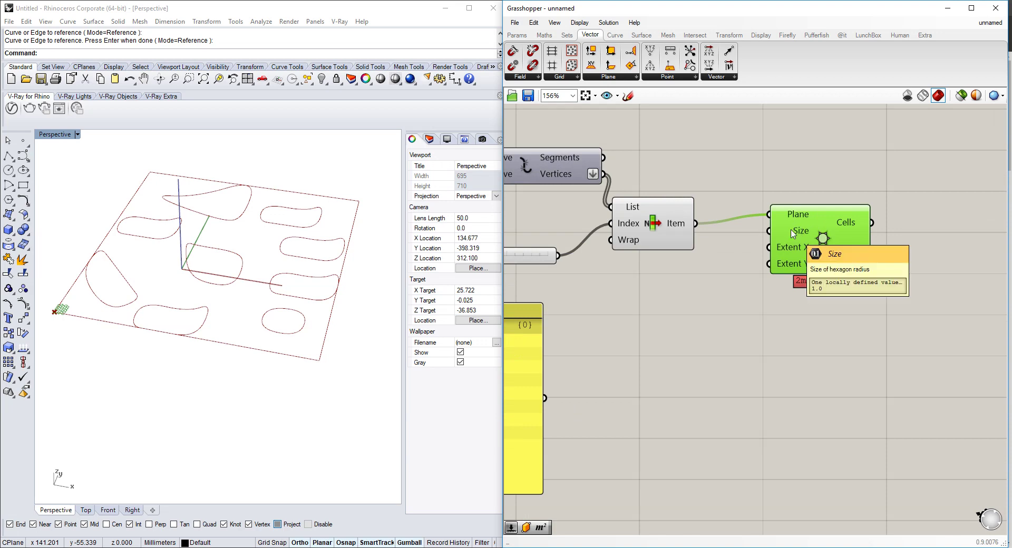
drag(810, 236, 852, 263)
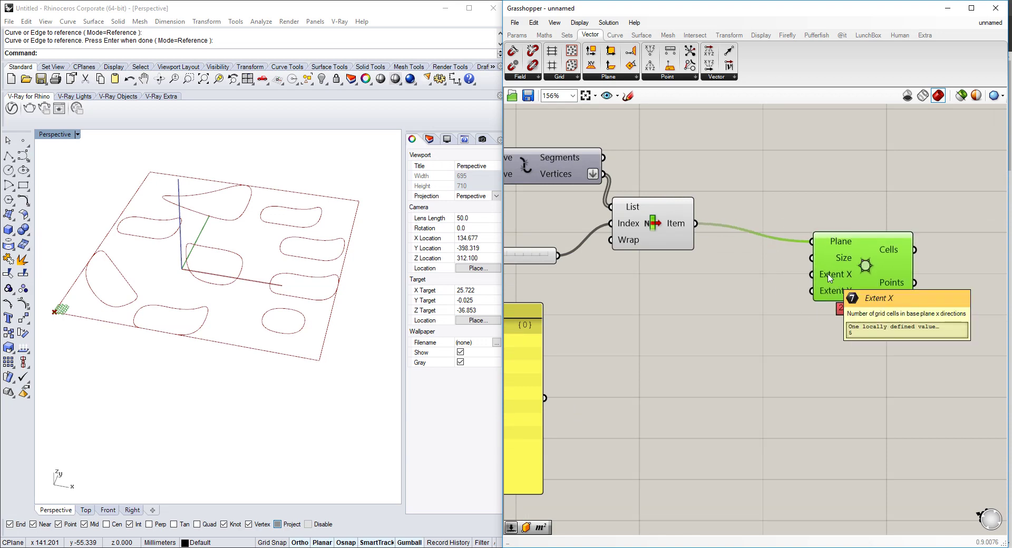
drag(667, 225, 678, 245)
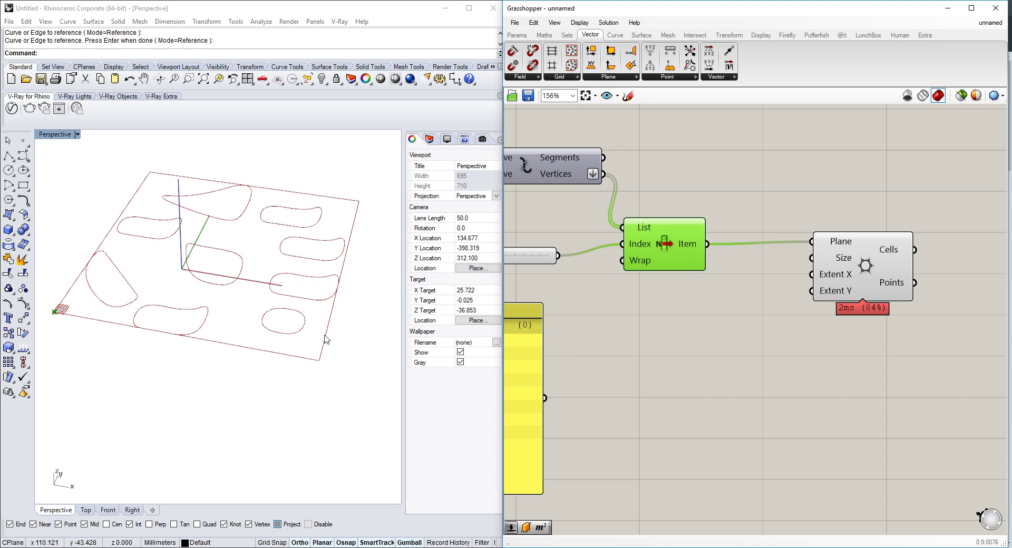
Duplicate the List Item component and feed Explode's Segments output into the copy's List input, keeping the slider on Index.
right_drag(685, 243, 756, 299)
key(ctrl+c)
key(ctrl+v)
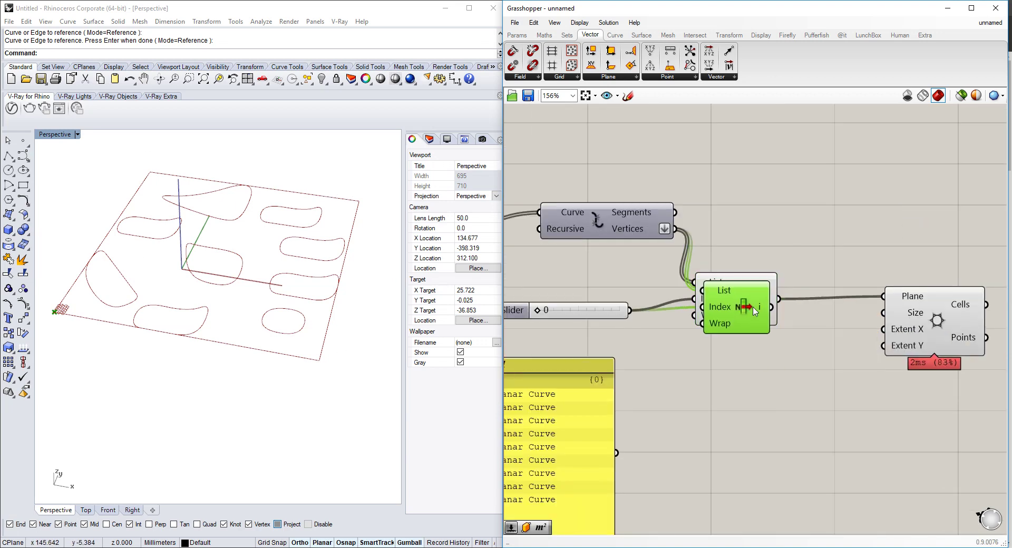
alt+drag(755, 310, 790, 220)
drag(680, 221, 675, 213)
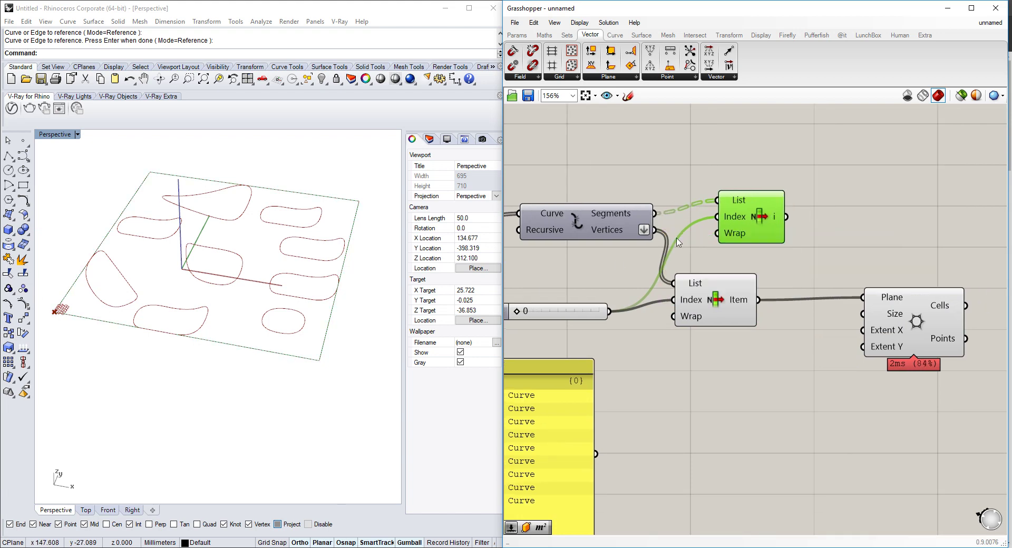
Flatten the List input of the duplicated List Item.
right_drag(727, 202, 723, 203)
right_click(738, 200)
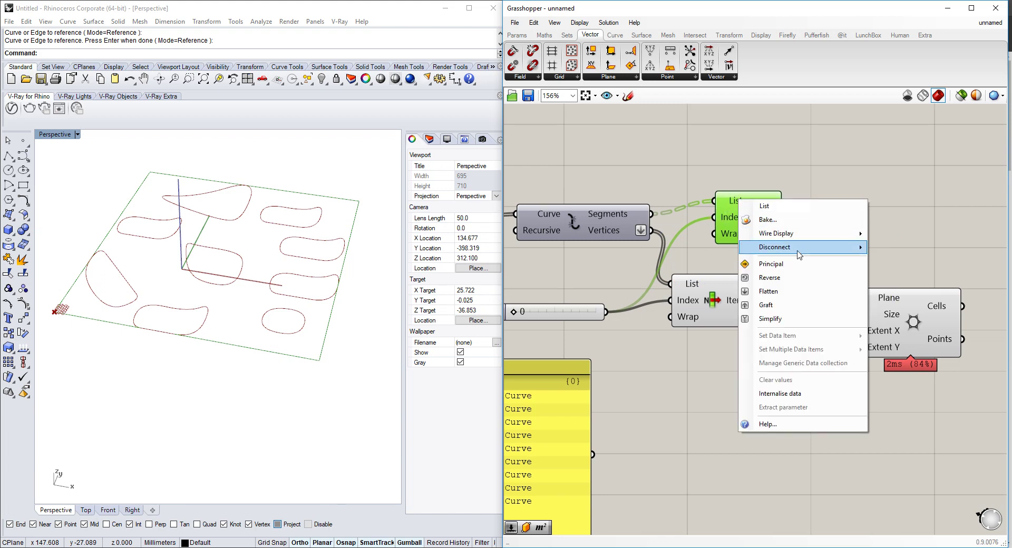
click(794, 297)
right_drag(848, 231, 802, 231)
Add a curve Length component and connect the duplicated List Item's output to its Curve input.
double_click(808, 214)
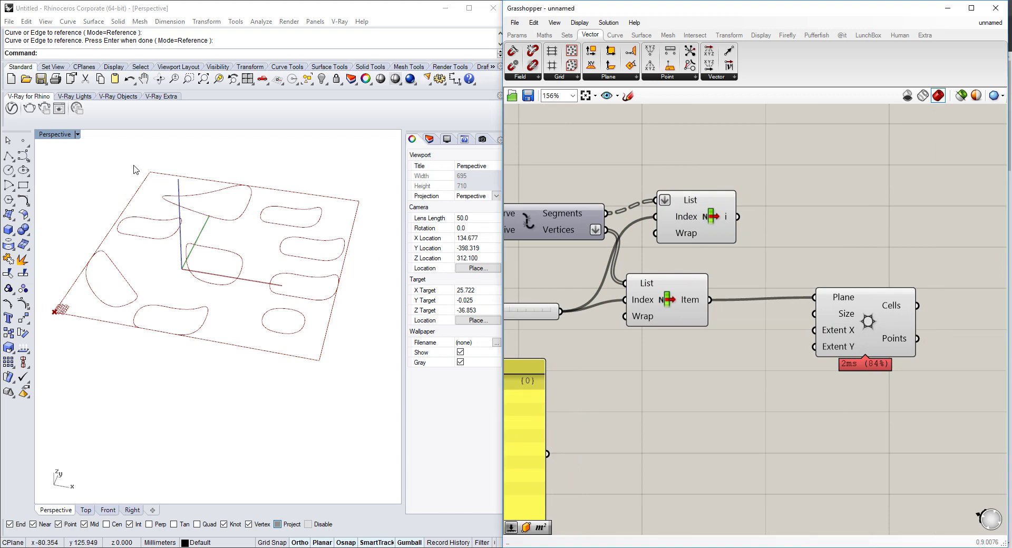
right_drag(830, 196, 785, 199)
double_click(785, 199)
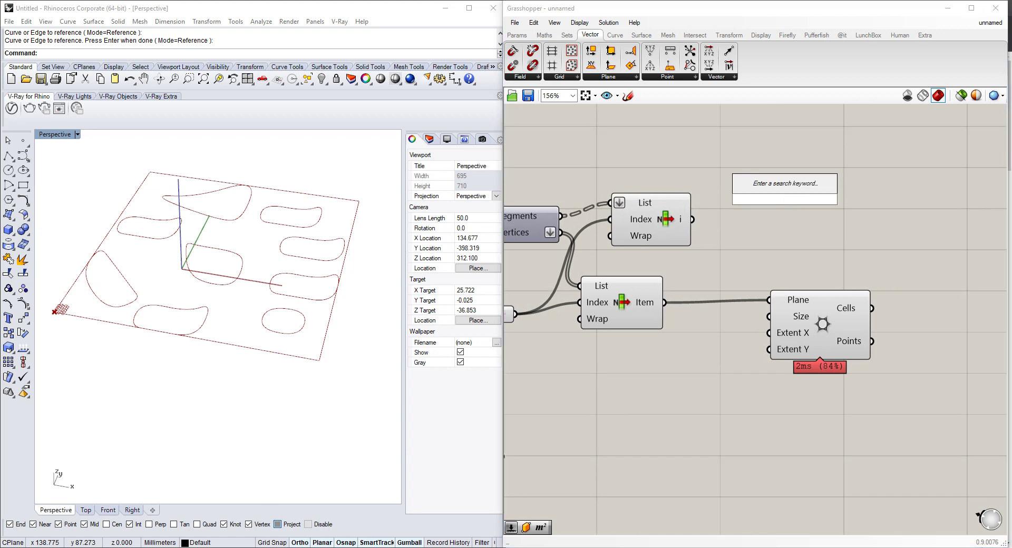
text(list)
key(BackSpace)
key(BackSpace)
key(BackSpace)
key(BackSpace)
text(curve l)
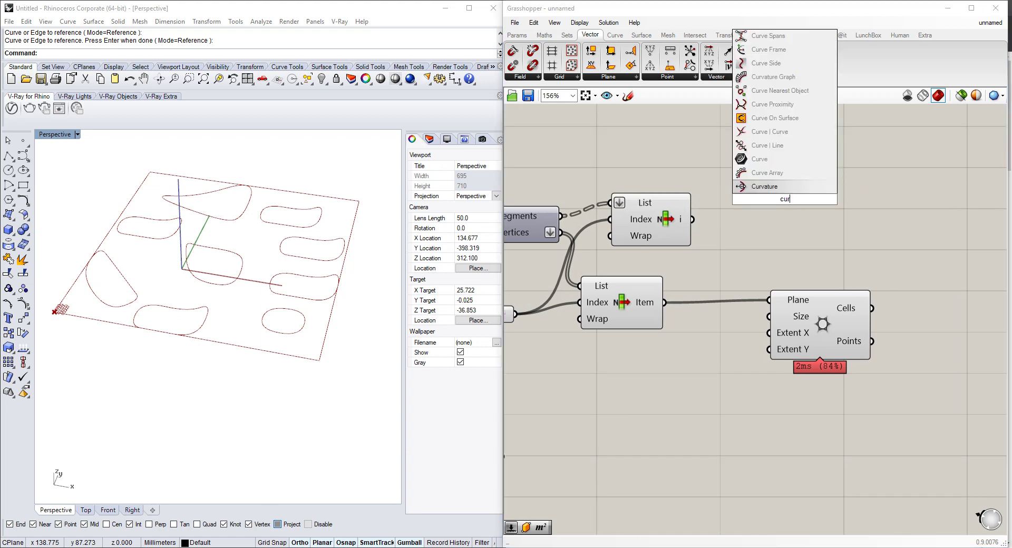
key(Up)
key(Up)
key(Up)
key(Up)
key(Up)
key(Up)
key(Up)
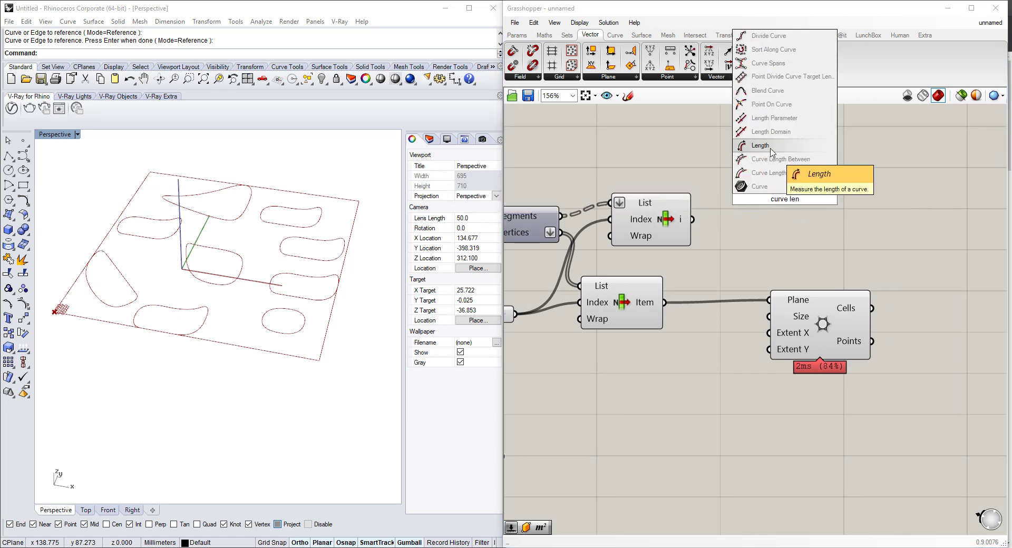
key(Return)
drag(693, 220, 737, 199)
Connect the Length output to the hexagonal grid's Extent X and Extent Y inputs and shift the grid component farther away.
right_drag(847, 203, 749, 207)
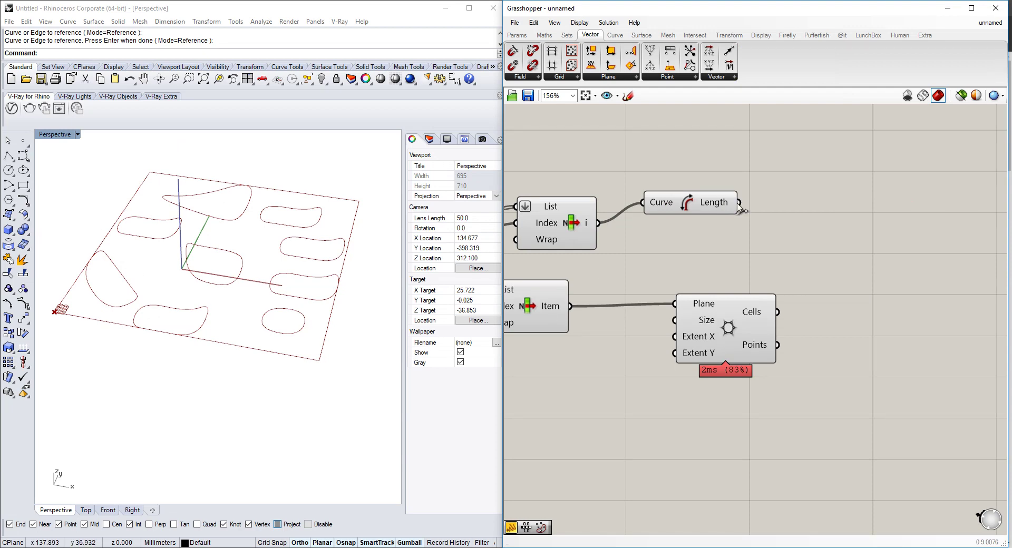
drag(739, 203, 674, 337)
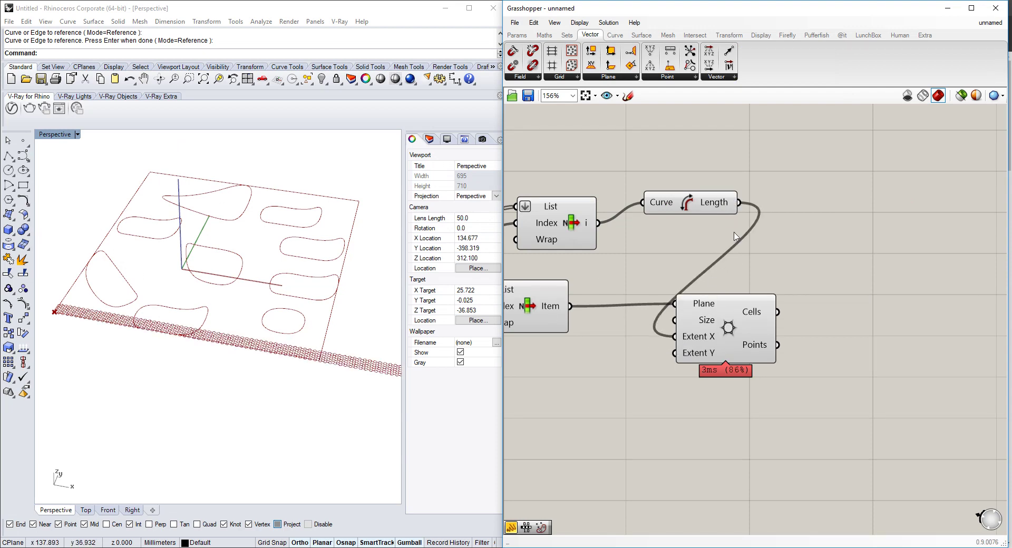
drag(735, 245, 675, 353)
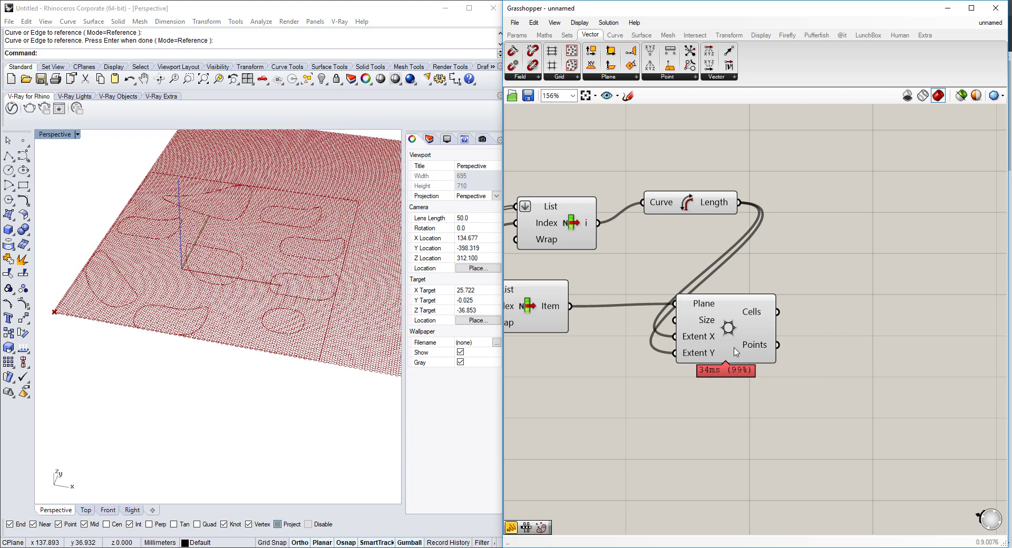
drag(728, 335, 793, 346)
Add a Number Slider with a value of 1 below the List Item and set its rounding to floating-point numbers.
right_drag(615, 401, 673, 374)
double_click(665, 369)
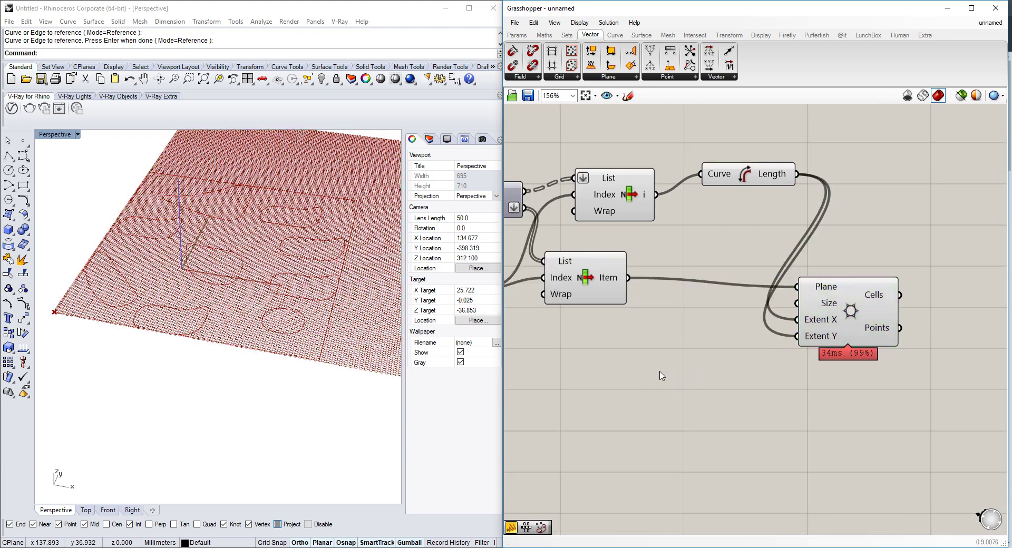
text(1)
key(Return)
double_click(615, 371)
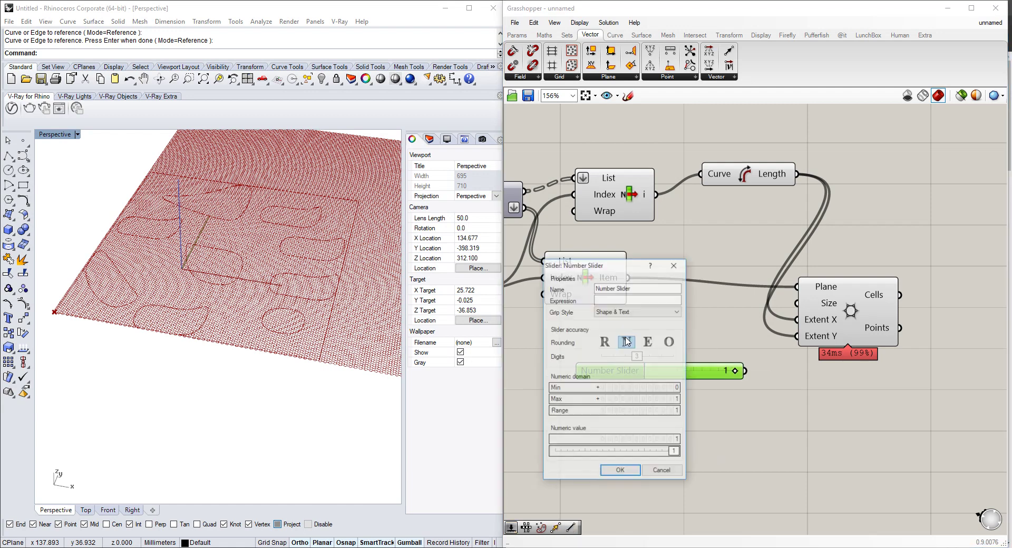
click(606, 343)
click(613, 469)
Connect the new slider to the hexagonal grid's Size input and keep it at 1.000.
drag(744, 370, 797, 312)
mouse_move(735, 374)
mouse_down()
mouse_move(706, 374)
mouse_move(745, 374)
mouse_up()
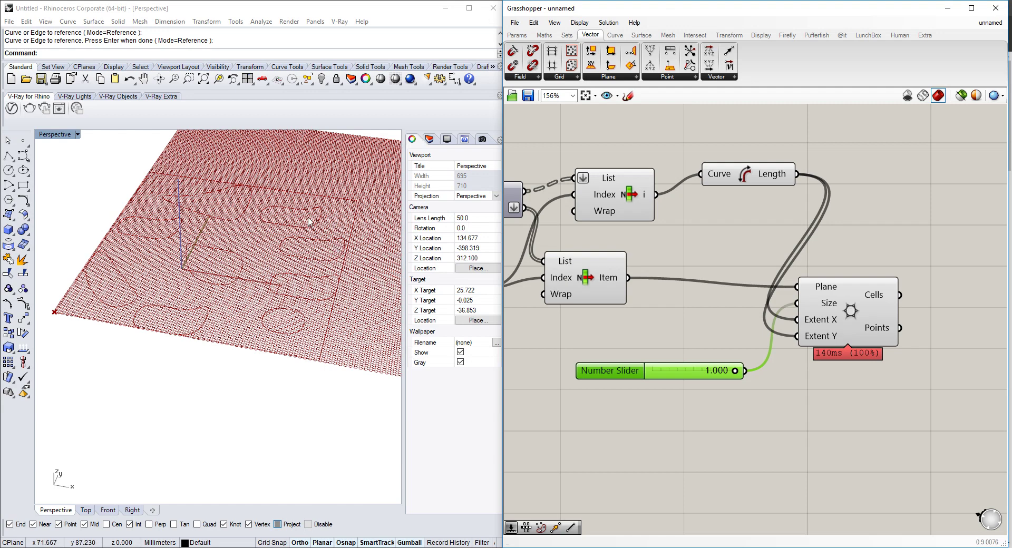
mouse_move(736, 373)
mouse_down()
mouse_move(693, 373)
mouse_move(751, 374)
mouse_up()
right_drag(818, 296, 729, 278)
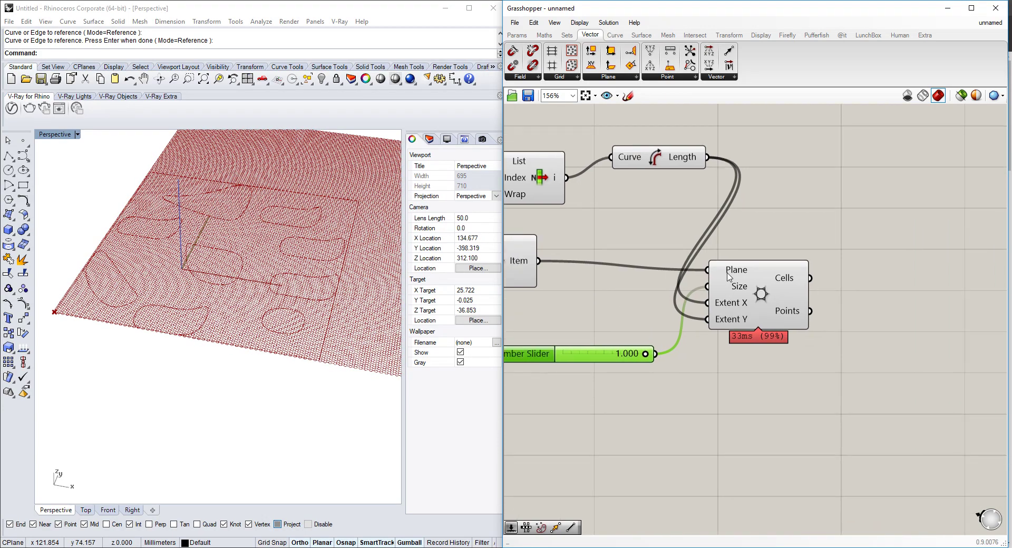
Turn off the preview of the two List Item components and Length, keeping the hexagonal grid's preview on.
scroll(729, 277, down, 4)
drag(911, 124, 747, 258)
middle_click(745, 257)
click(778, 233)
right_drag(869, 240, 611, 230)
click(707, 264)
right_click(663, 266)
click(680, 285)
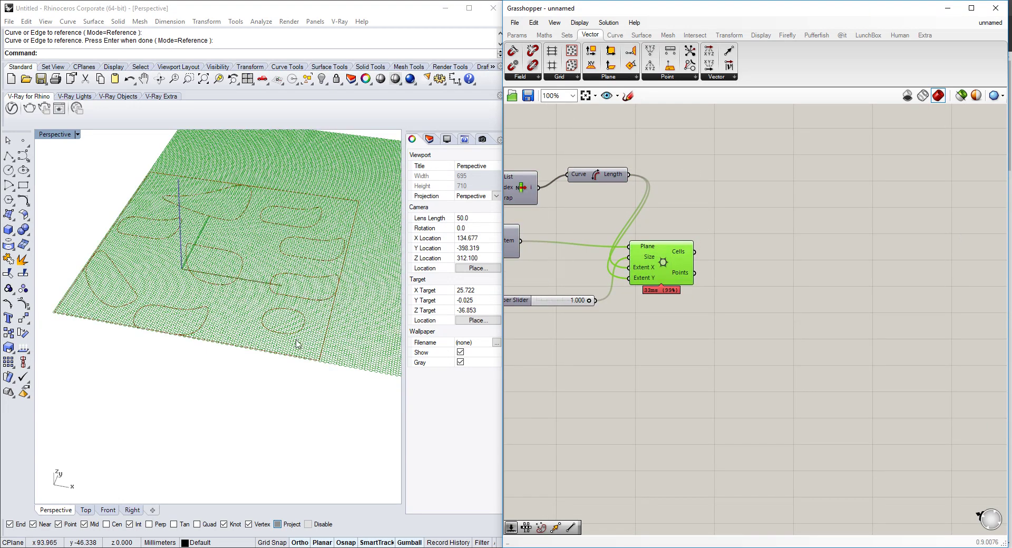
scroll(706, 261, up, 4)
mouse_move(663, 289)
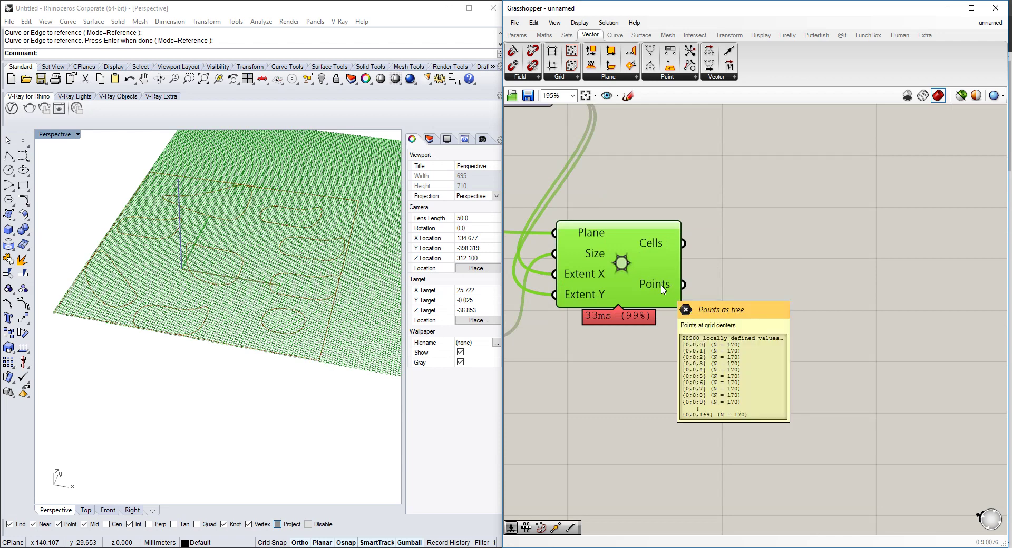
double_click(753, 288)
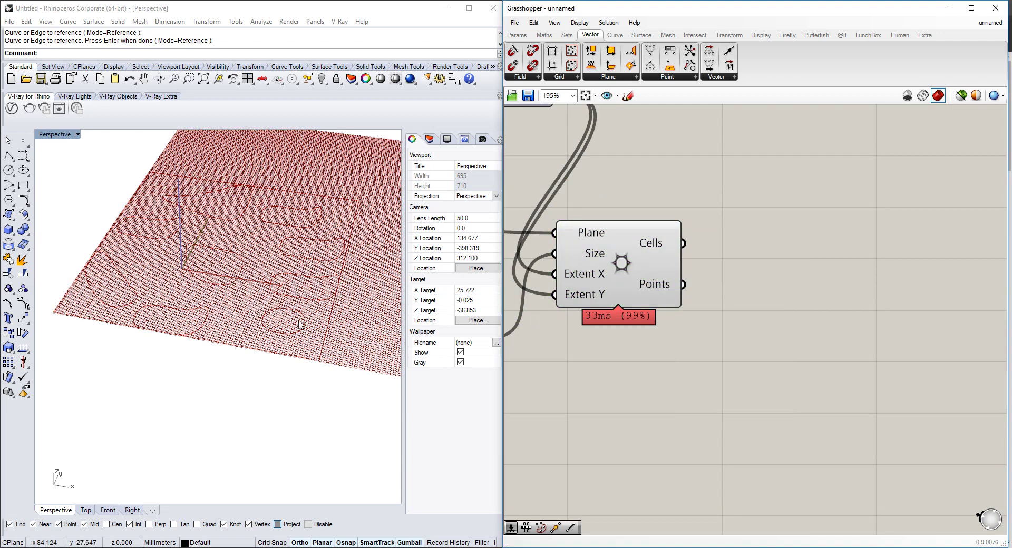
double_click(837, 300)
text(curve)
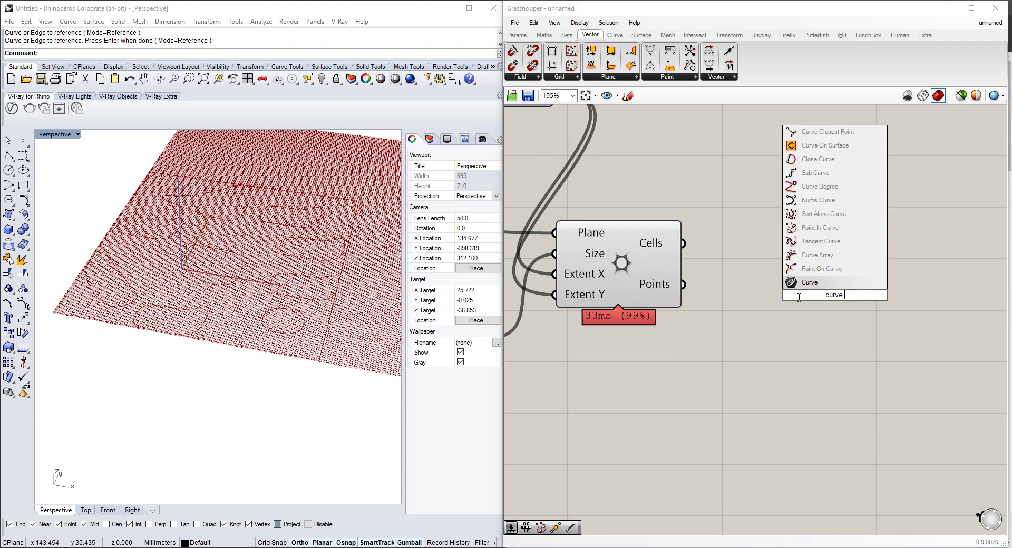
key(Escape)
Find the component that tests points for containment in multiple closed curves, Point in Curves, and place it beside the hexagonal grid.
double_click(752, 230)
text(regio)
text(n)
key(BackSpace)
key(BackSpace)
key(BackSpace)
key(BackSpace)
key(BackSpace)
key(BackSpace)
text(point)
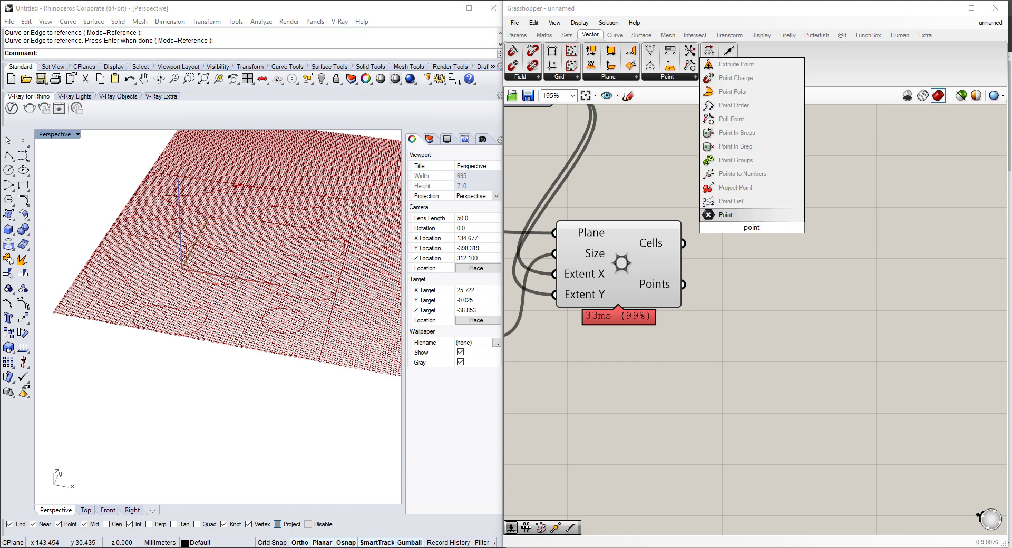
text( region)
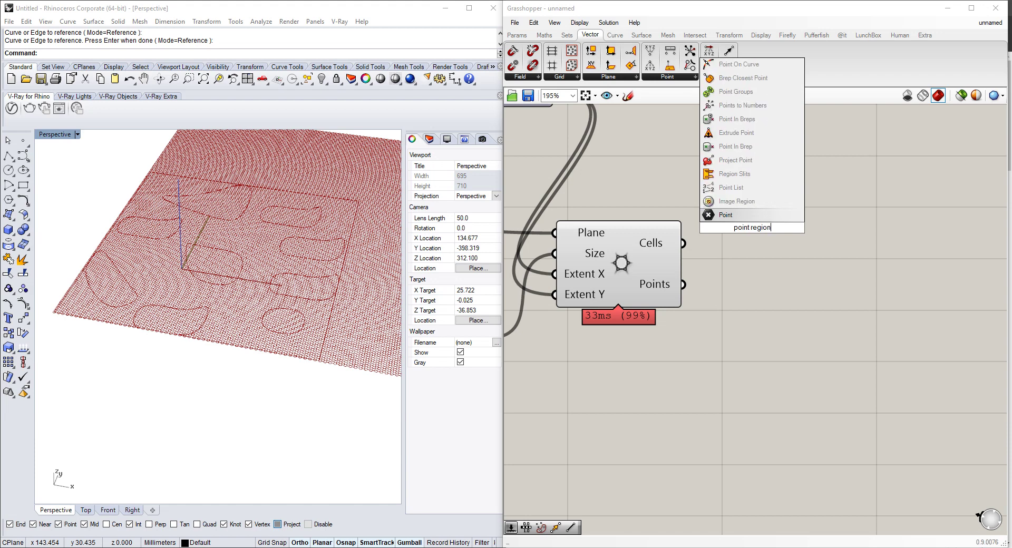
key(BackSpace)
key(BackSpace)
key(BackSpace)
key(BackSpace)
key(BackSpace)
key(BackSpace)
text(in)
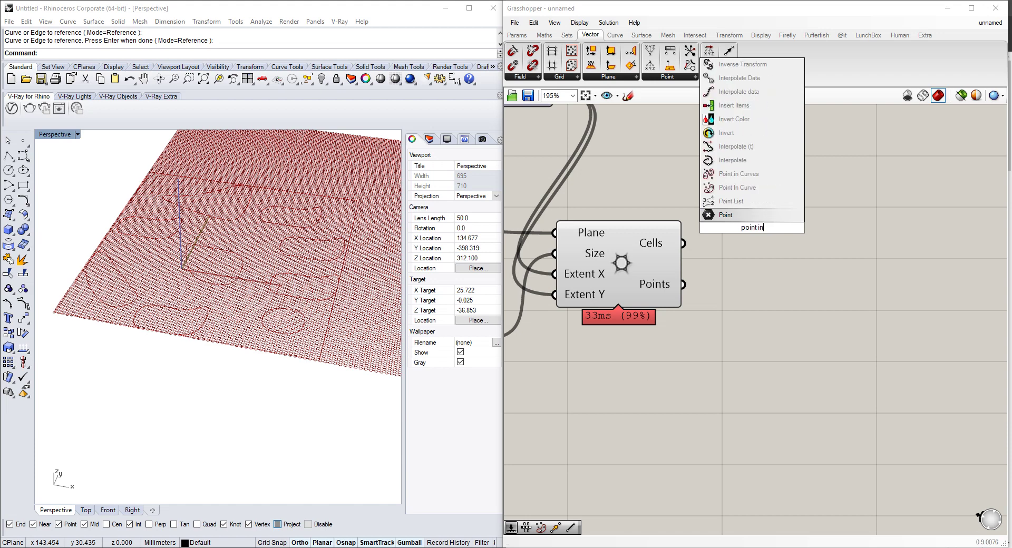
text(side curve)
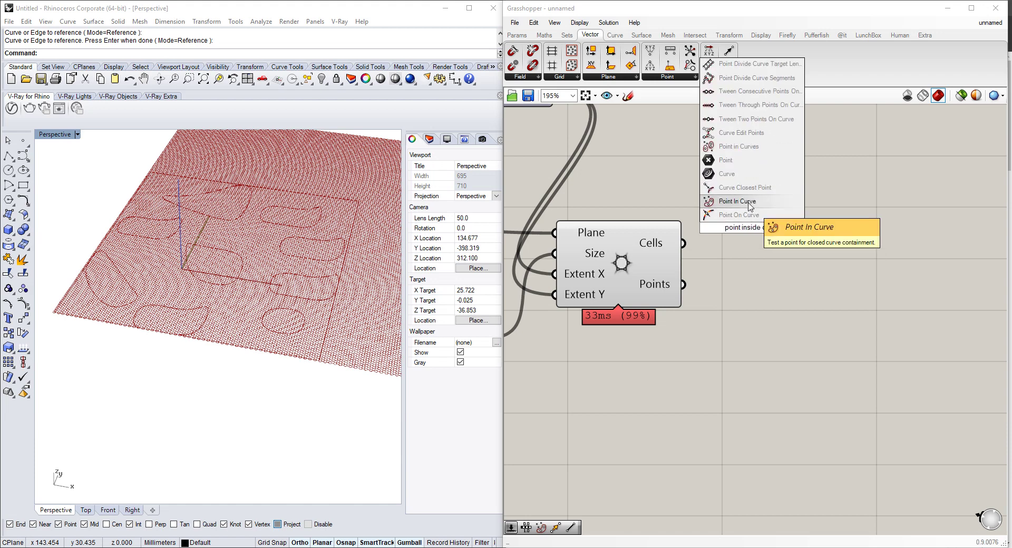
key(Return)
drag(682, 213, 755, 266)
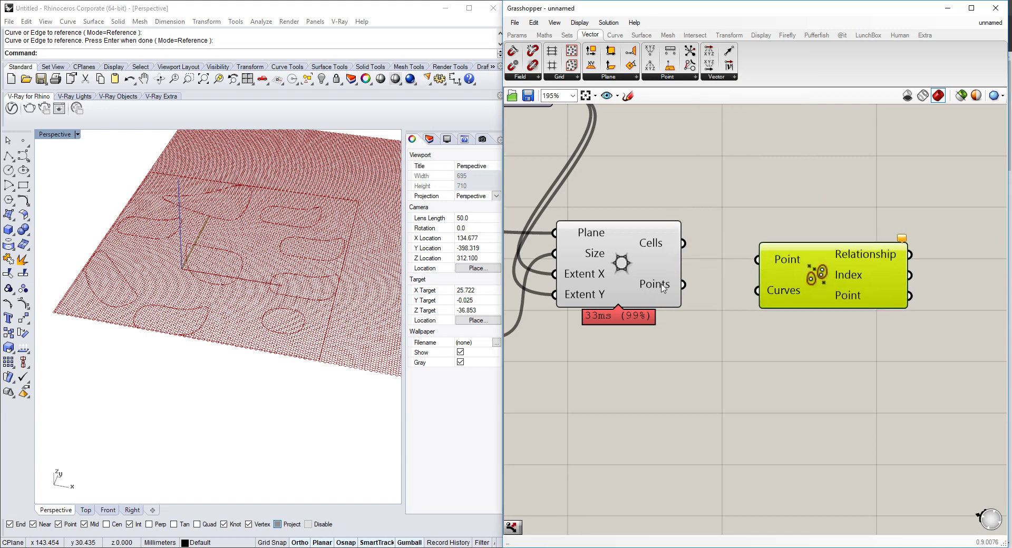
Connect the hexagonal grid's Points output to the Point input of Point in Curves and the Geometry Pipeline to its Curves input.
drag(663, 288, 757, 259)
right_drag(766, 268, 873, 294)
scroll(868, 322, down, 4)
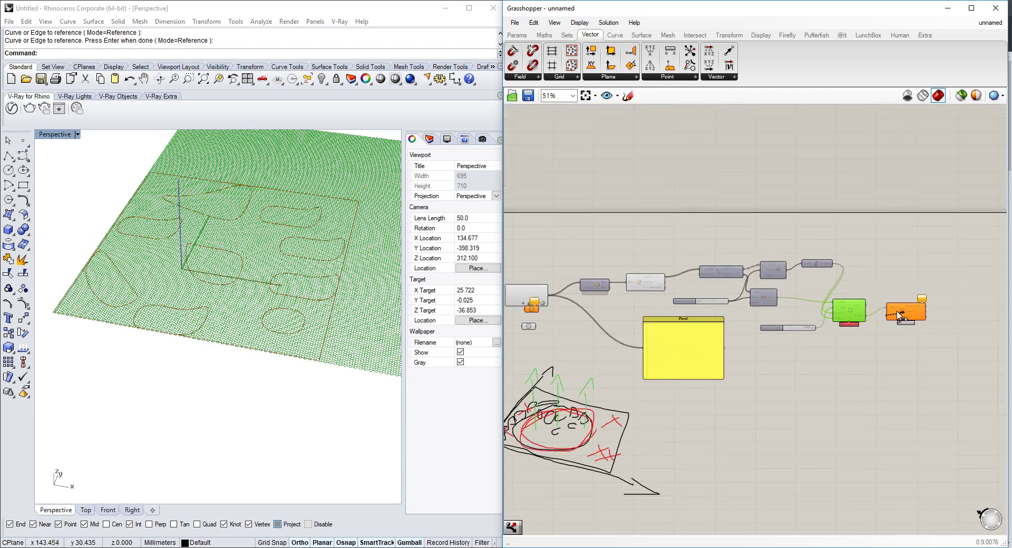
scroll(624, 317, up, 3)
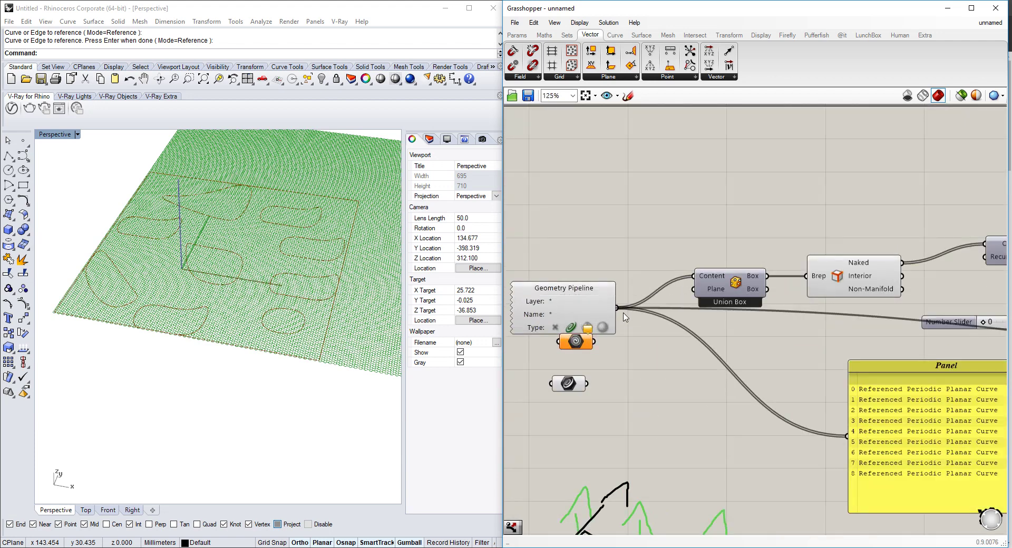
scroll(638, 311, down, 3)
Add a Panel, connect the Index output of Point in Curves to it, and enlarge the Panel.
right_drag(896, 311, 554, 209)
scroll(785, 239, up, 3)
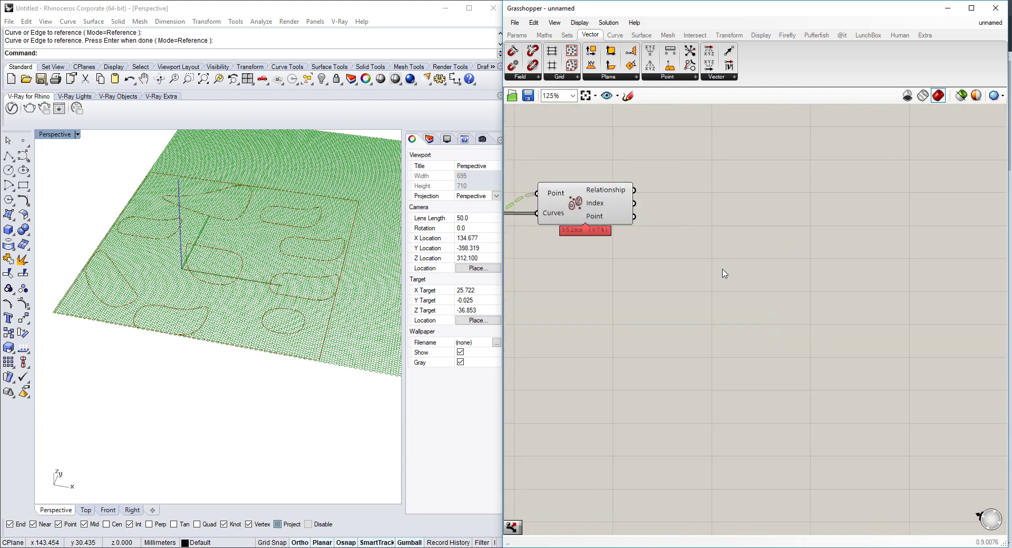
double_click(723, 269)
text(panel)
key(Return)
drag(634, 204, 668, 270)
drag(773, 299, 929, 438)
right_drag(884, 374, 883, 269)
drag(925, 151, 924, 177)
right_drag(812, 171, 822, 218)
Replace the Panel's source with the Relationship output and check how its values classify the grid points.
drag(642, 133, 678, 281)
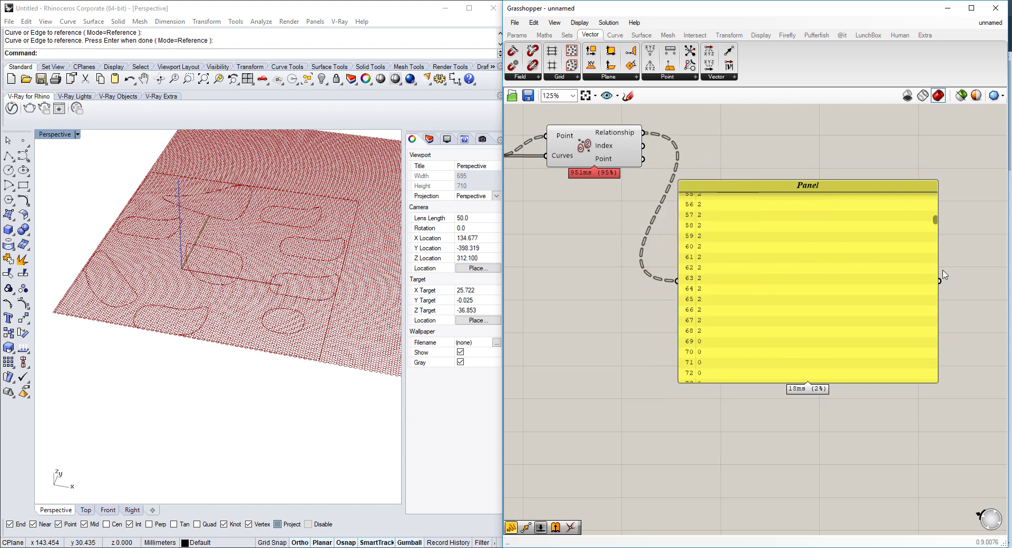
scroll(936, 217, down, 7)
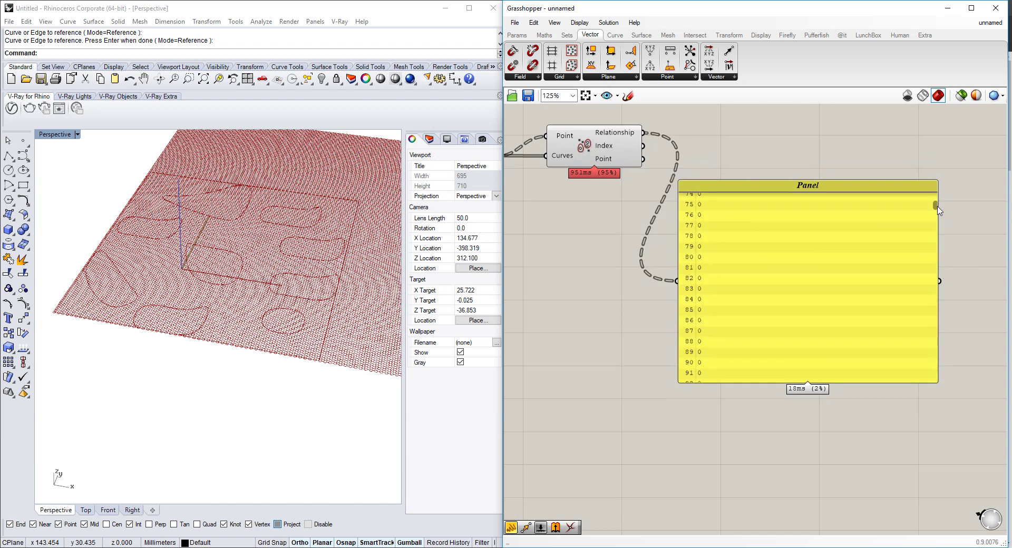
scroll(936, 210, up, 13)
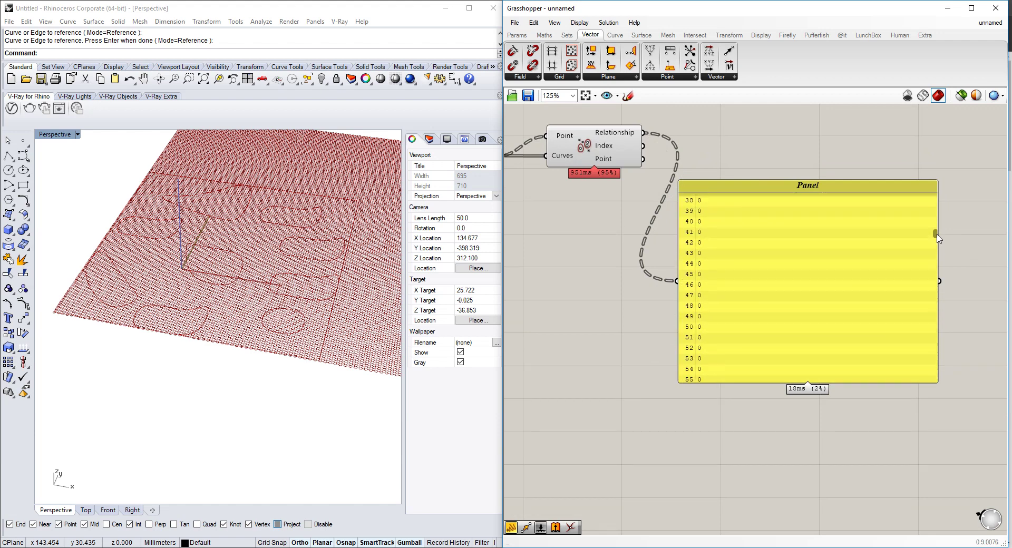
mouse_move(626, 137)
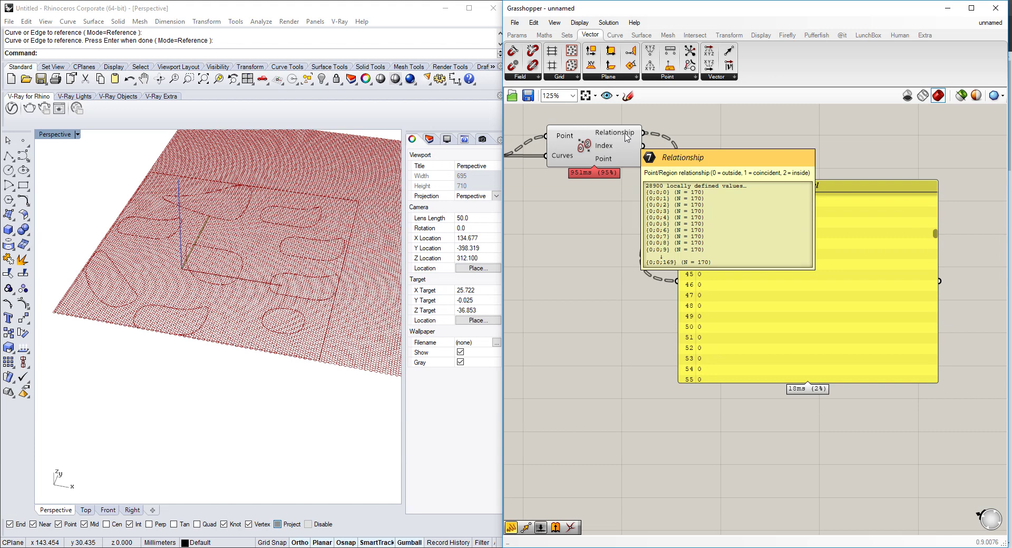
Add a Dispatch component below Point in Curves and move the Panel away to make room for it.
drag(811, 205, 880, 147)
right_drag(671, 197, 665, 218)
double_click(657, 246)
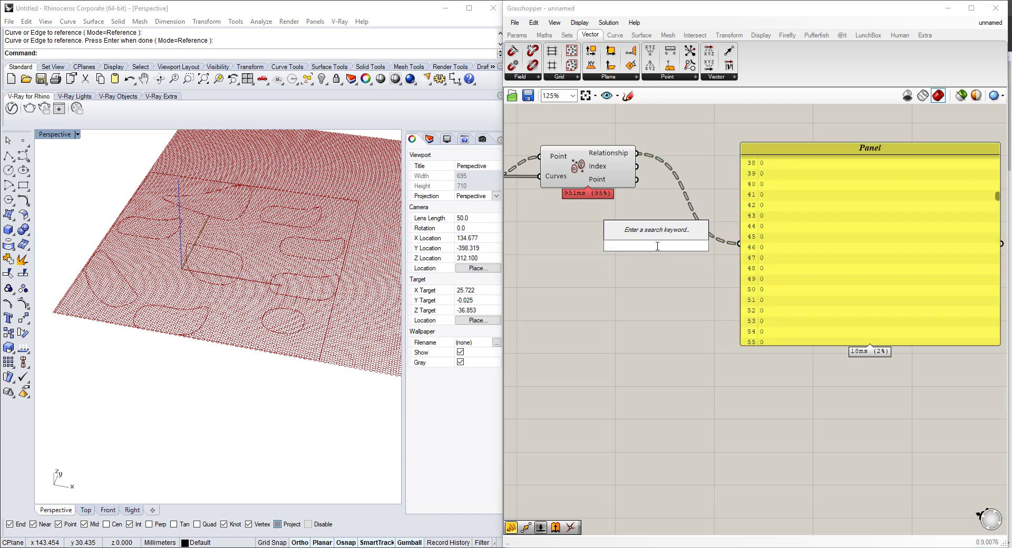
text(disp)
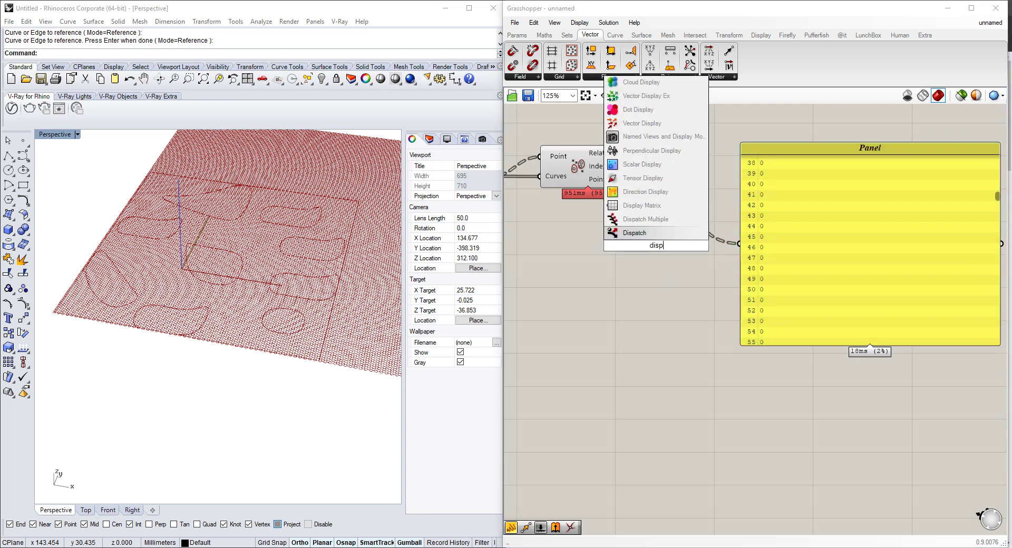
key(Return)
drag(641, 251, 680, 250)
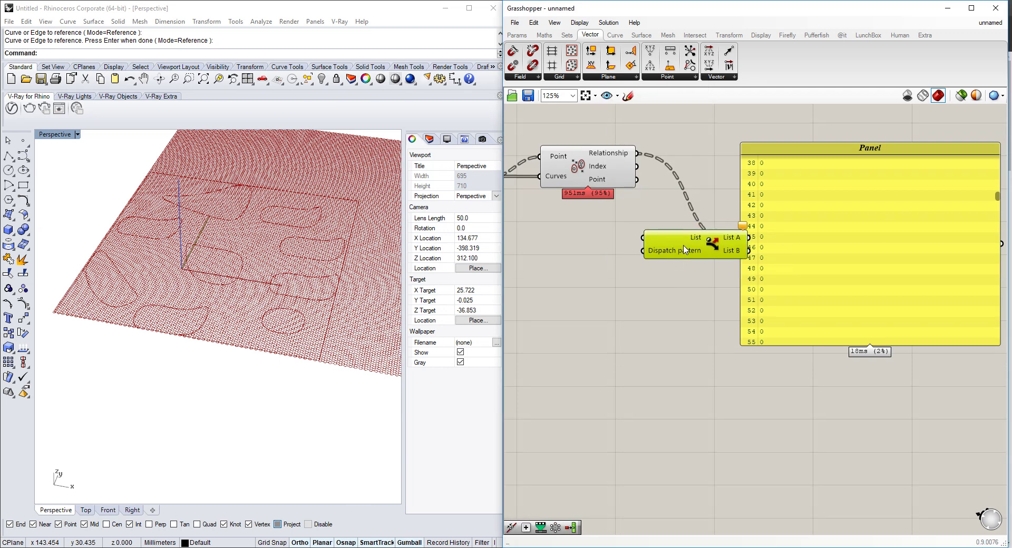
right_drag(837, 272, 750, 270)
drag(750, 270, 877, 176)
right_drag(819, 226, 805, 258)
Sketch two freehand arrows leading away from the Dispatch component's List A and List B outputs.
click(627, 96)
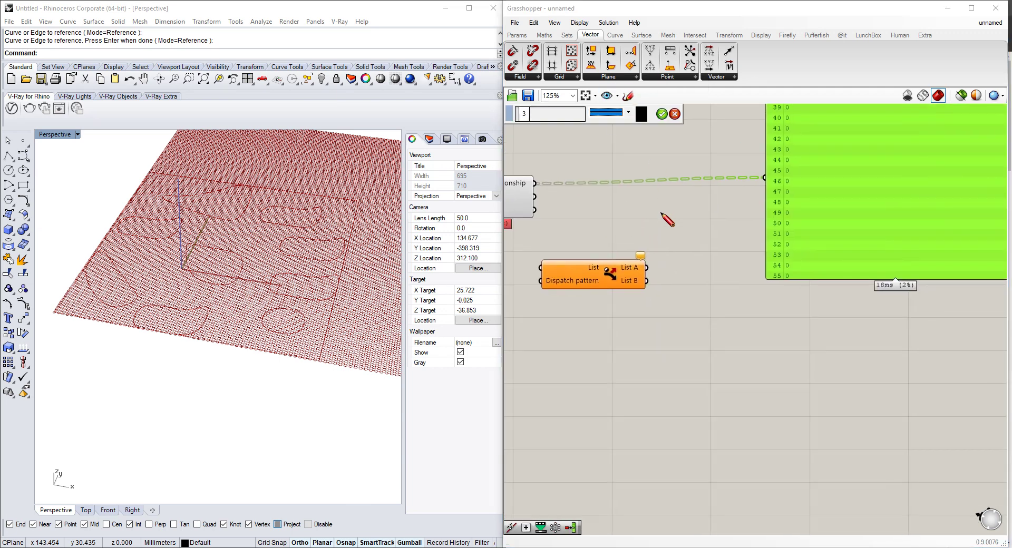
mouse_move(673, 264)
mouse_down()
mouse_move(703, 234)
mouse_move(723, 232)
mouse_up()
mouse_move(668, 287)
mouse_down()
mouse_move(748, 346)
mouse_move(709, 345)
mouse_up()
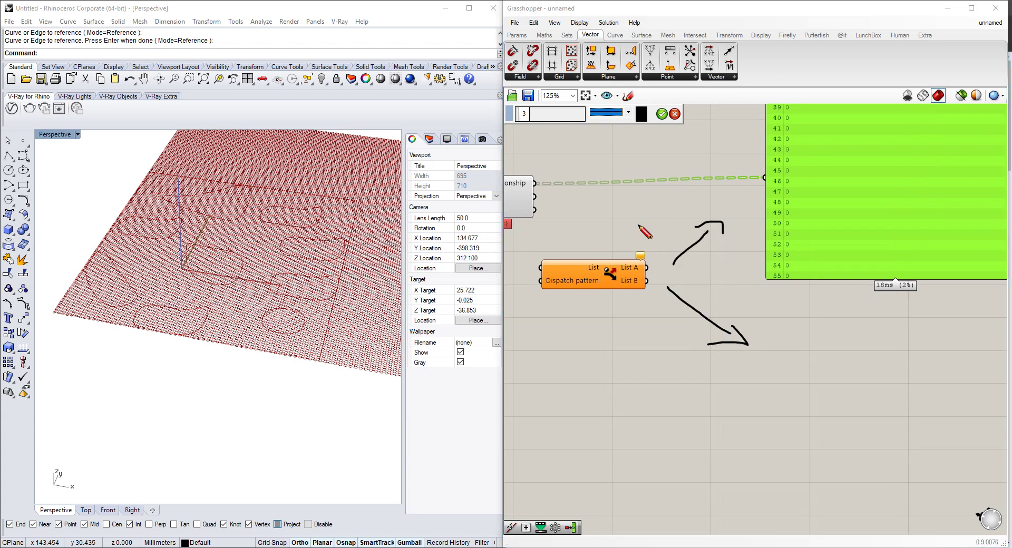
right_click(706, 224)
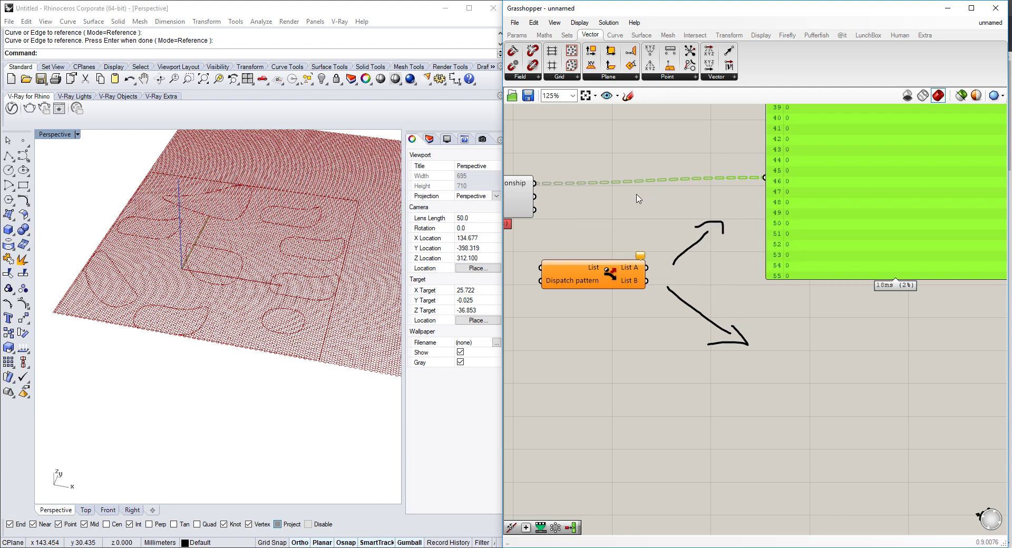
Add a Boolean parameter above the Point in Curves component.
right_drag(637, 194, 704, 192)
drag(551, 199, 539, 218)
right_drag(544, 203, 651, 221)
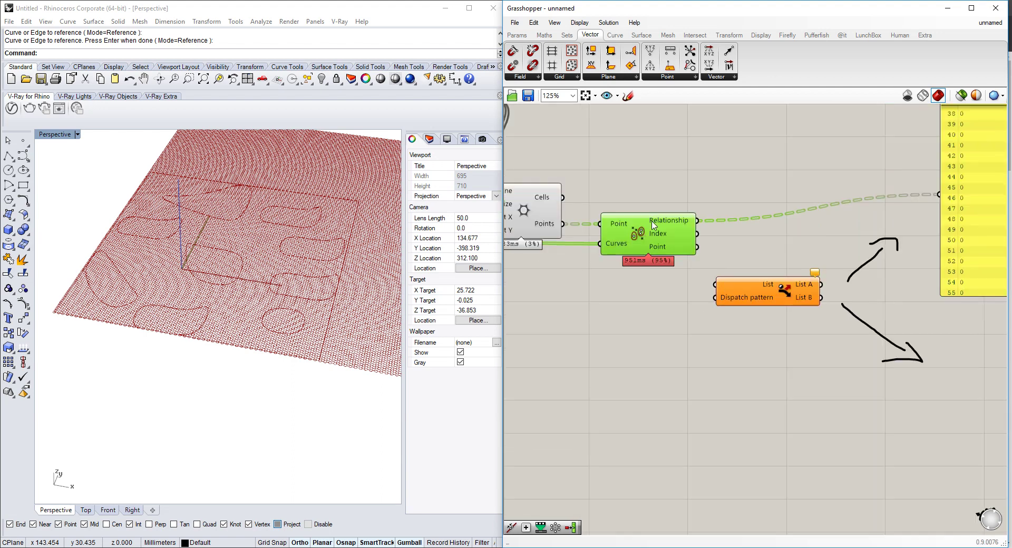
double_click(714, 186)
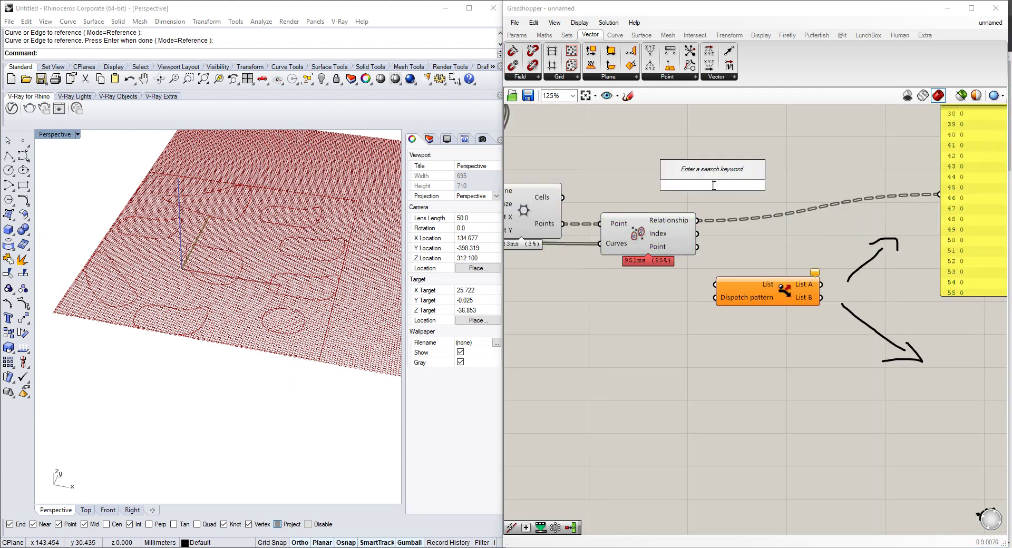
text(booel)
key(Return)
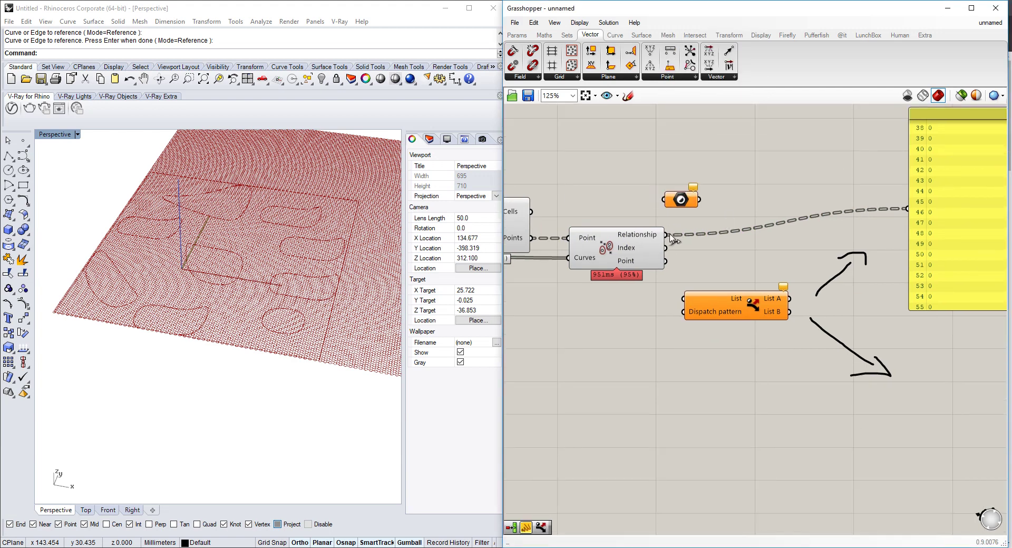
Route the Relationship output through the Boolean parameter into the Panel and check the converted True/False values.
right_drag(680, 214, 648, 210)
drag(668, 196, 880, 201)
drag(961, 187, 962, 228)
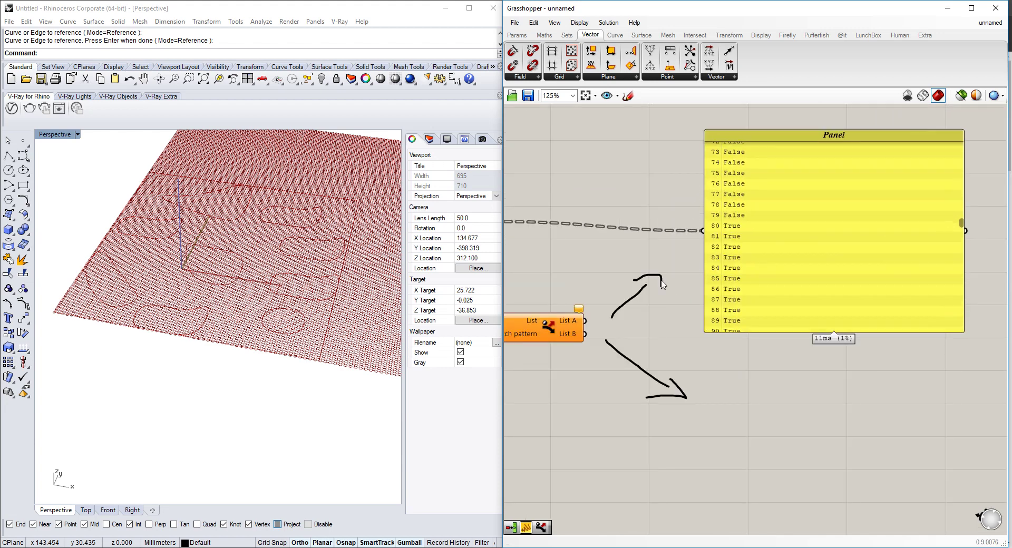
Connect the hexagonal grid's Cells to Dispatch's List and the Boolean parameter to its Dispatch pattern, moving the Panel clear.
right_drag(663, 277, 861, 228)
drag(696, 172, 644, 214)
scroll(833, 266, down, 3)
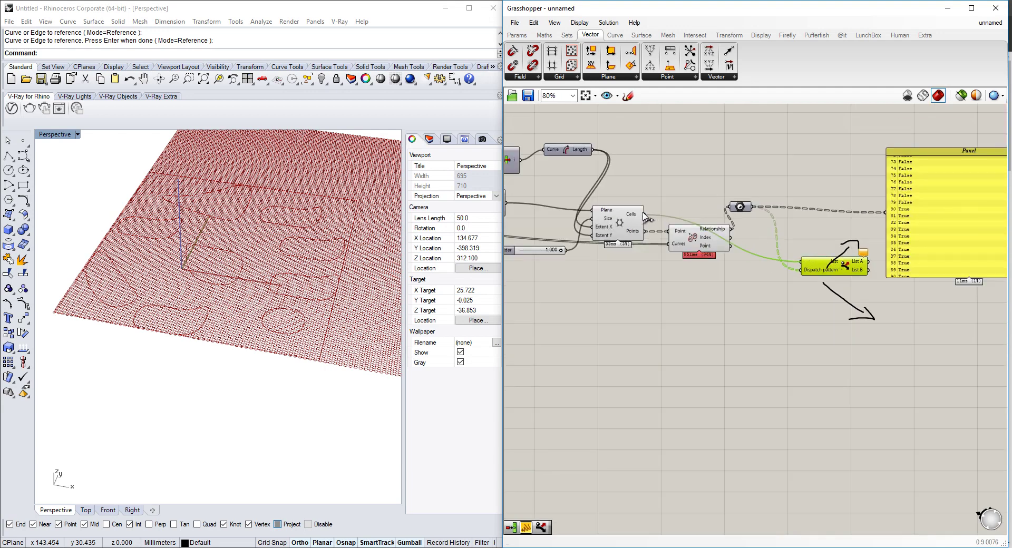
scroll(753, 226, up, 1)
right_drag(820, 252, 777, 255)
mouse_move(811, 276)
mouse_down()
mouse_move(783, 284)
mouse_move(868, 260)
mouse_up()
right_drag(909, 244, 821, 243)
drag(870, 264, 922, 150)
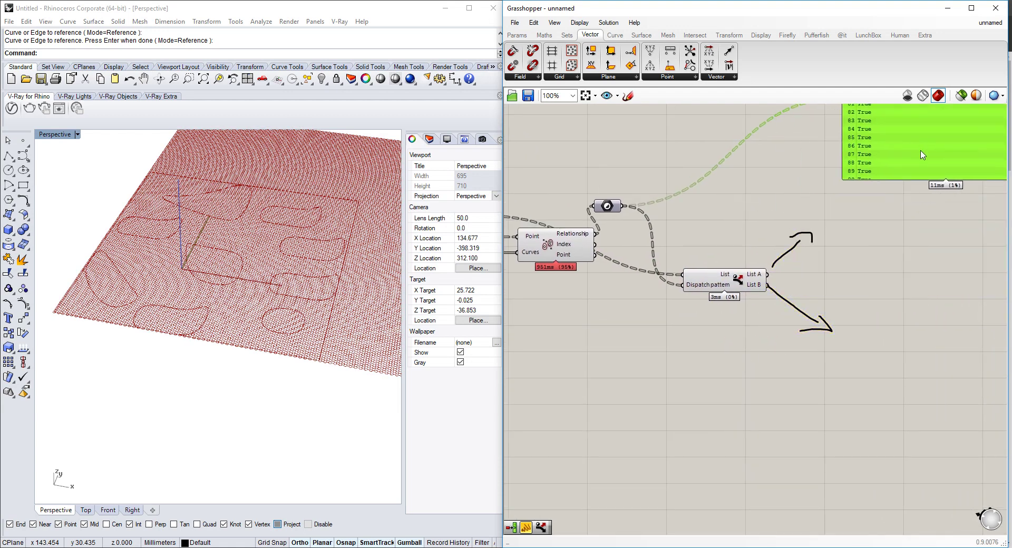
Add a Geometry parameter beside Dispatch and connect List A to it.
right_drag(734, 292, 667, 312)
drag(669, 311, 667, 310)
double_click(763, 259)
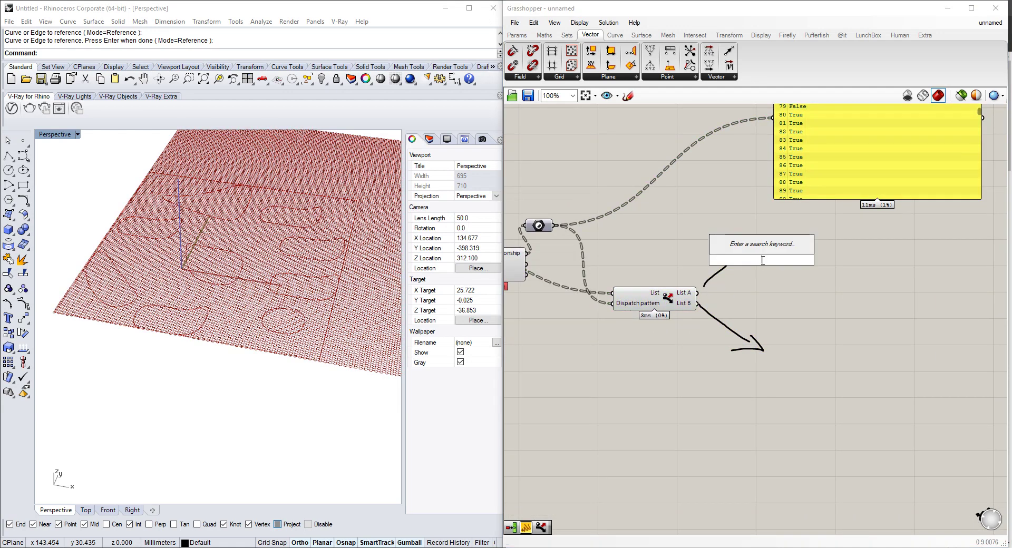
text(geo)
key(Return)
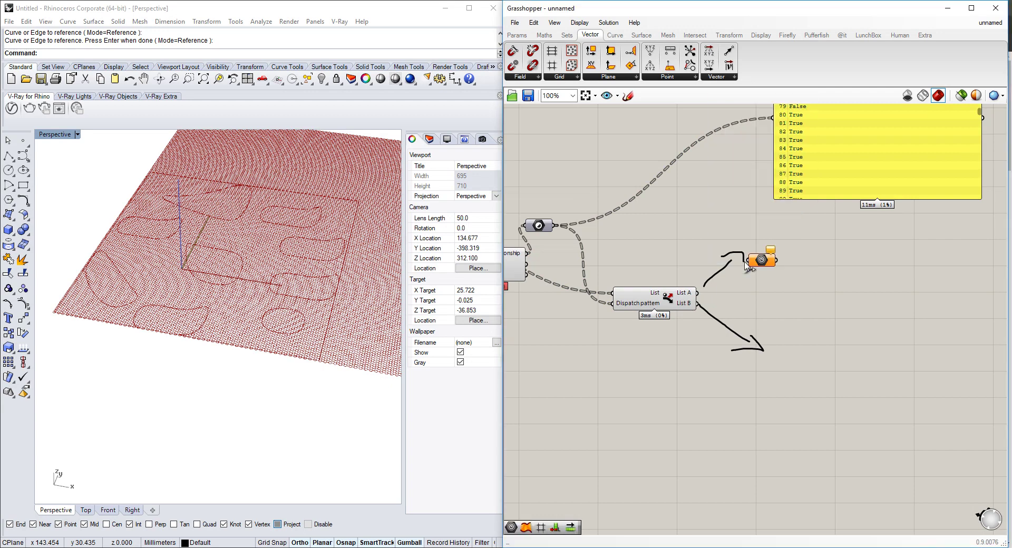
click(645, 302)
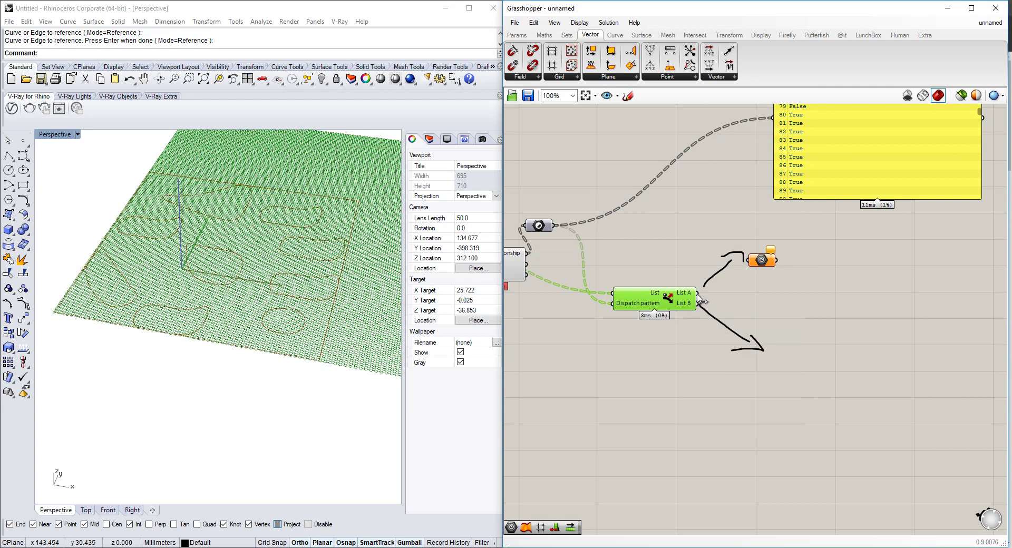
drag(698, 293, 749, 260)
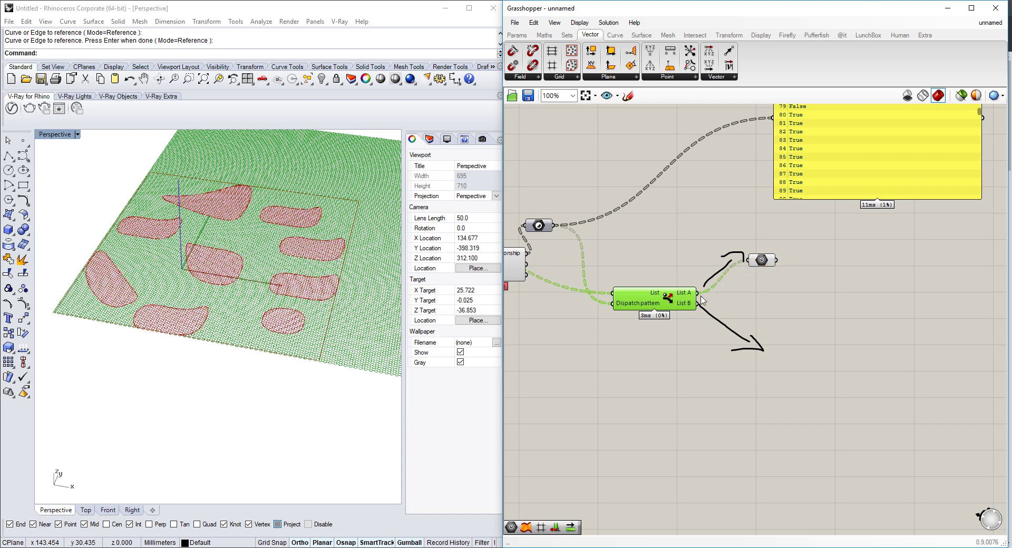
Hide the preview of the hexagonal grid, Point in Curves and Dispatch, and inspect the cells collected in the Geometry parameter.
right_drag(668, 309, 727, 282)
right_drag(648, 266, 754, 268)
drag(825, 177, 501, 279)
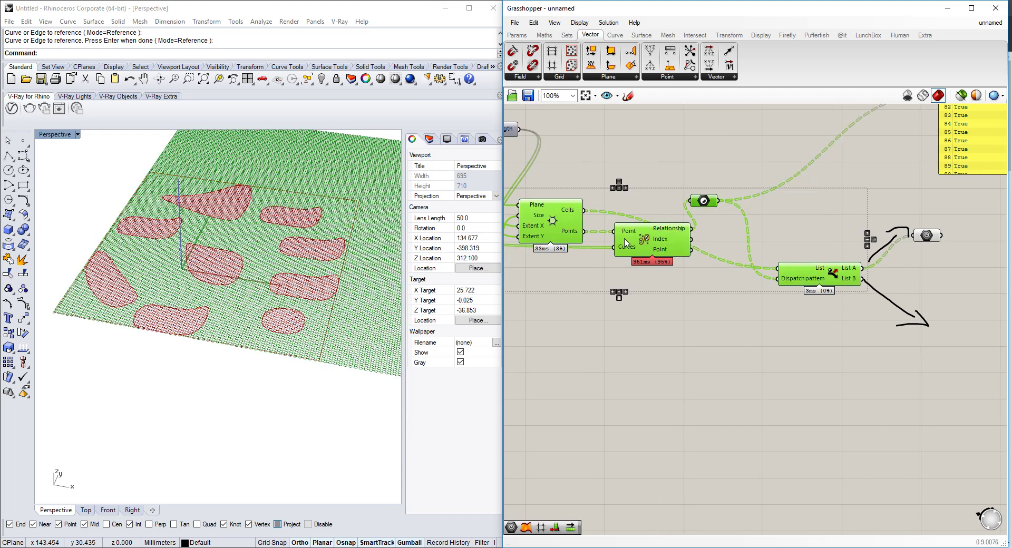
middle_click(654, 224)
click(689, 198)
right_drag(897, 220, 690, 231)
click(718, 252)
scroll(716, 256, up, 2)
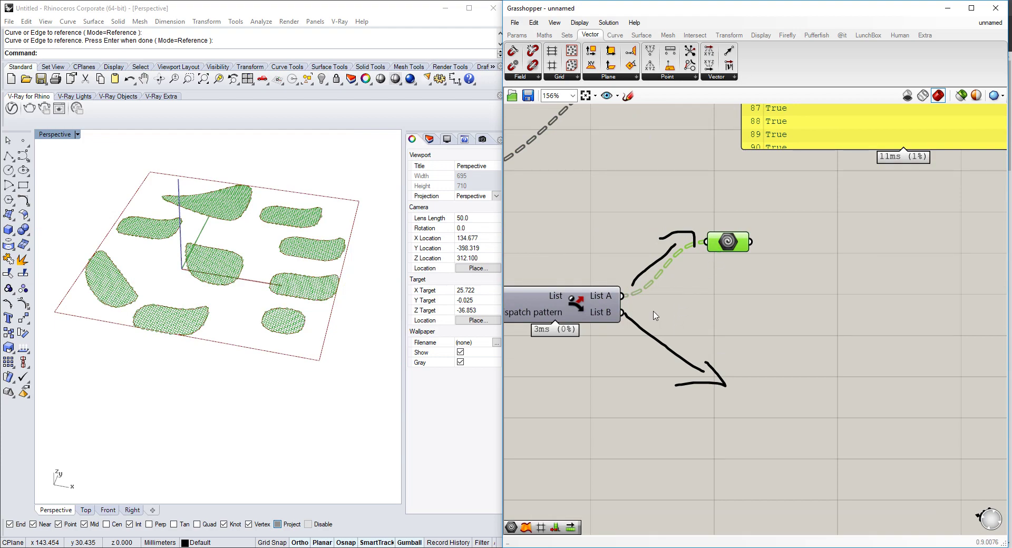
scroll(262, 312, up, 5)
scroll(245, 318, up, 5)
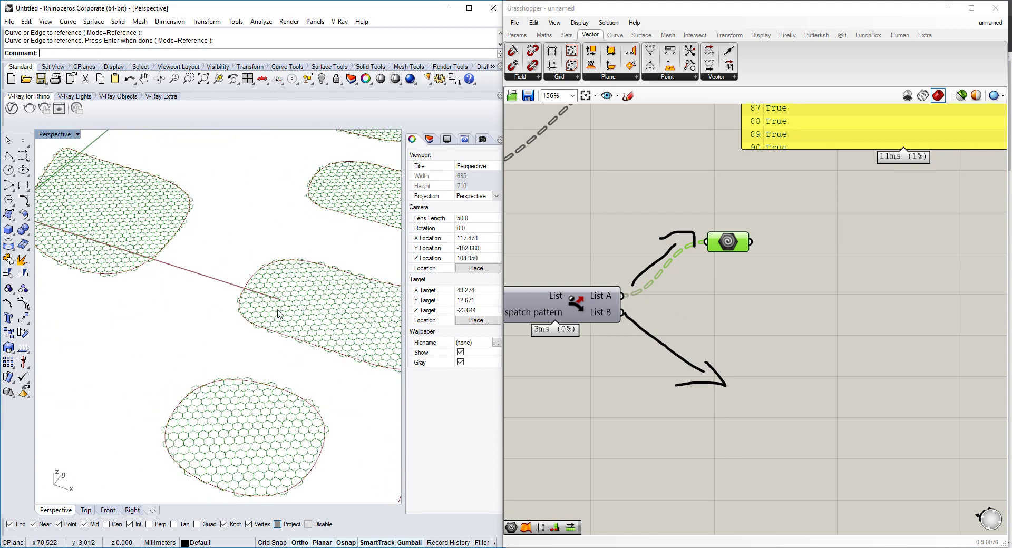
scroll(277, 310, down, 2)
Replace the Geometry parameter's source with List B to view the cells outside the curves.
drag(623, 313, 706, 242)
right_drag(753, 306, 777, 295)
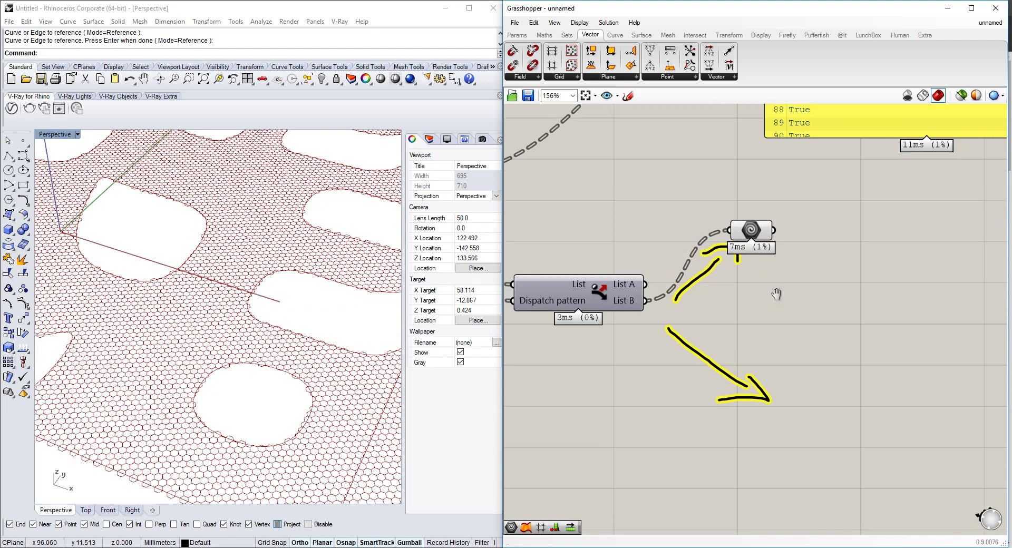
scroll(194, 300, down, 4)
Delete the two sketched arrows and move the Geometry parameter closer to Dispatch's level.
click(819, 331)
drag(764, 390, 771, 401)
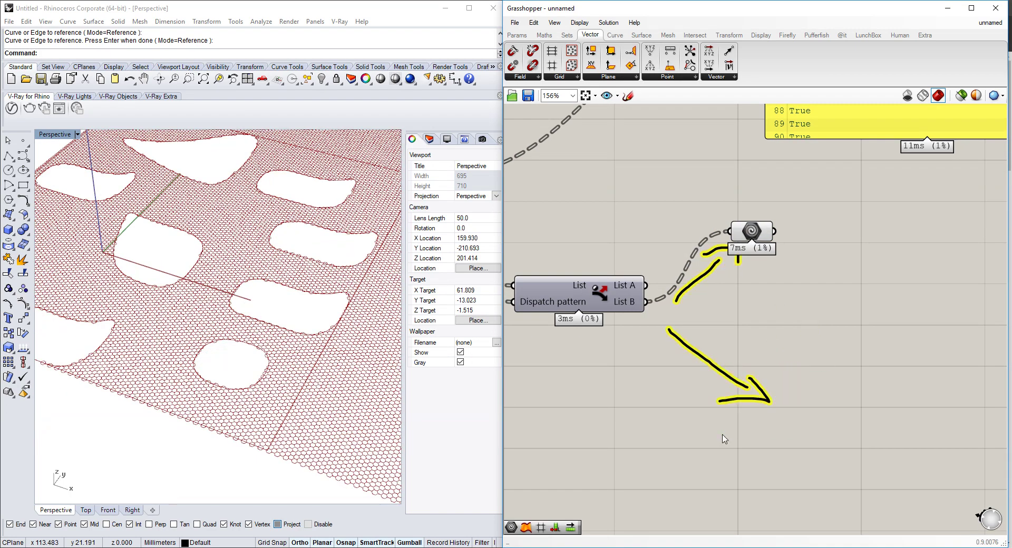
drag(751, 232, 749, 258)
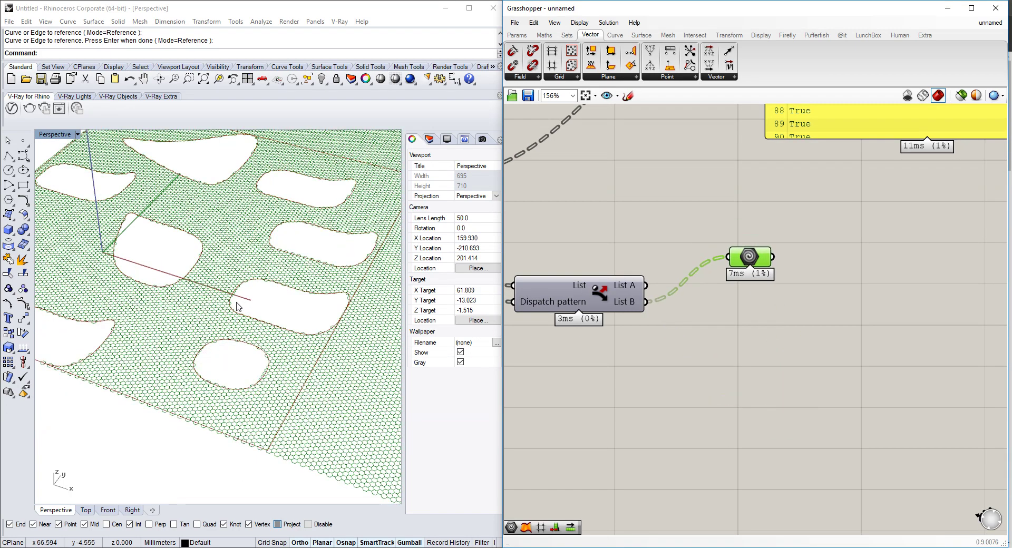
Reconnect List A to the Geometry parameter, align it with Dispatch, and inspect the cells inside the curves.
drag(643, 285, 731, 258)
drag(745, 252, 756, 279)
right_drag(193, 274, 242, 259)
scroll(253, 264, down, 2)
shift+right_drag(259, 265, 308, 267)
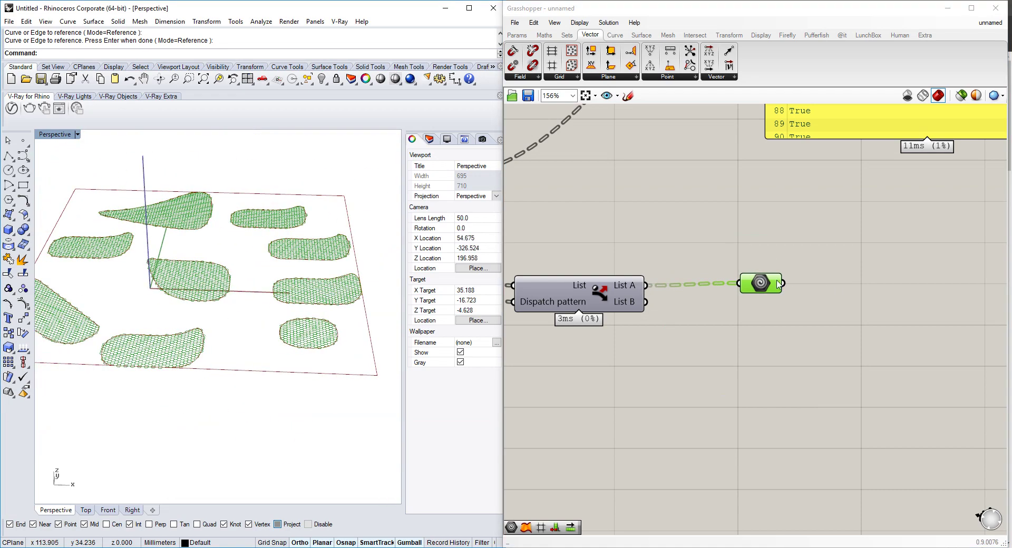
right_drag(778, 285, 739, 283)
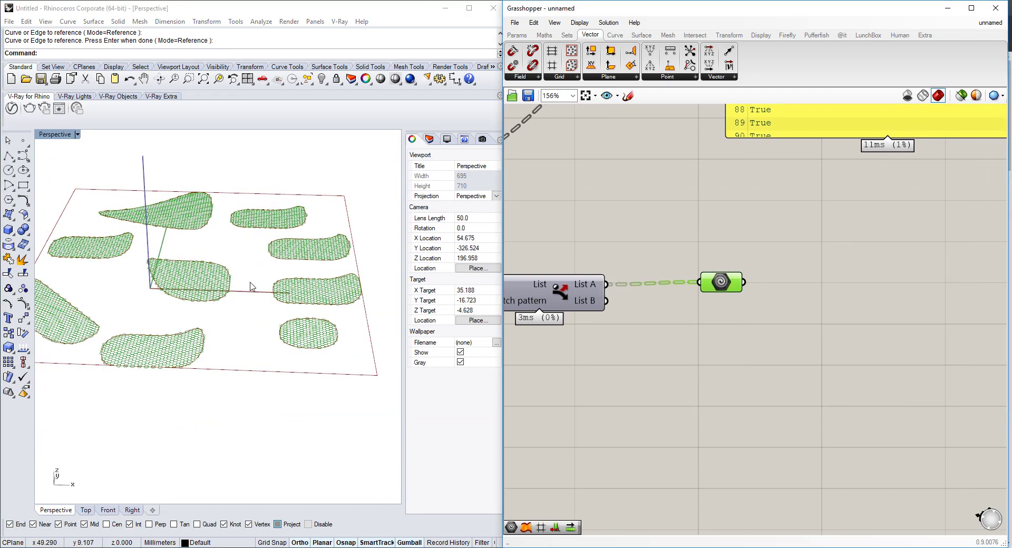
scroll(248, 283, down, 2)
right_drag(186, 297, 173, 306)
mouse_move(743, 284)
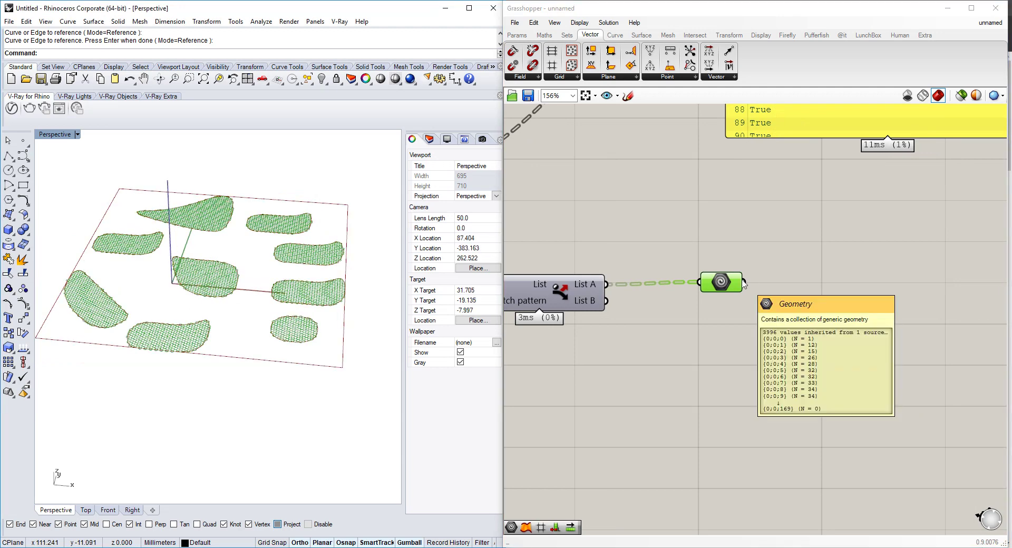
Add an Extrude component and place it well to the right of the Geometry parameter.
double_click(786, 306)
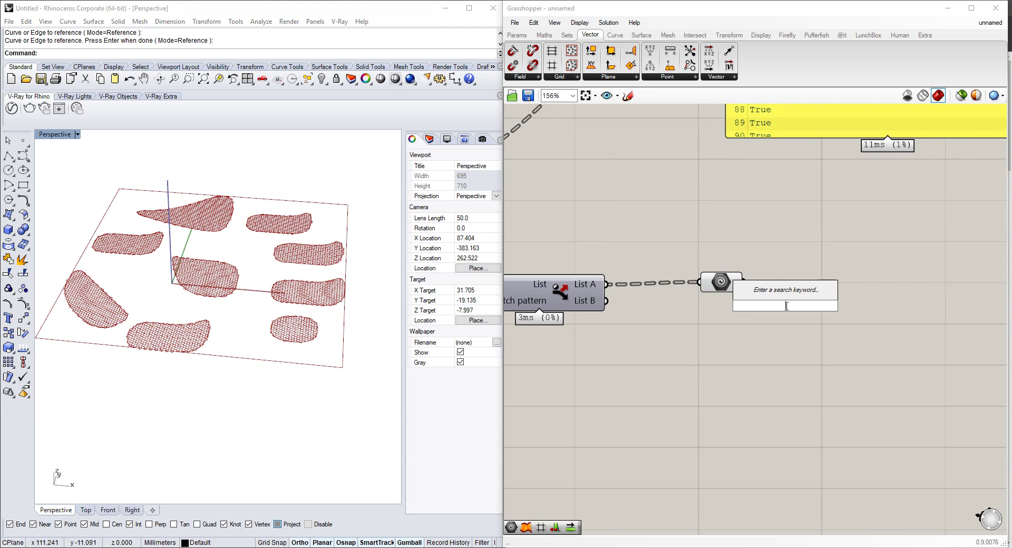
text(ext)
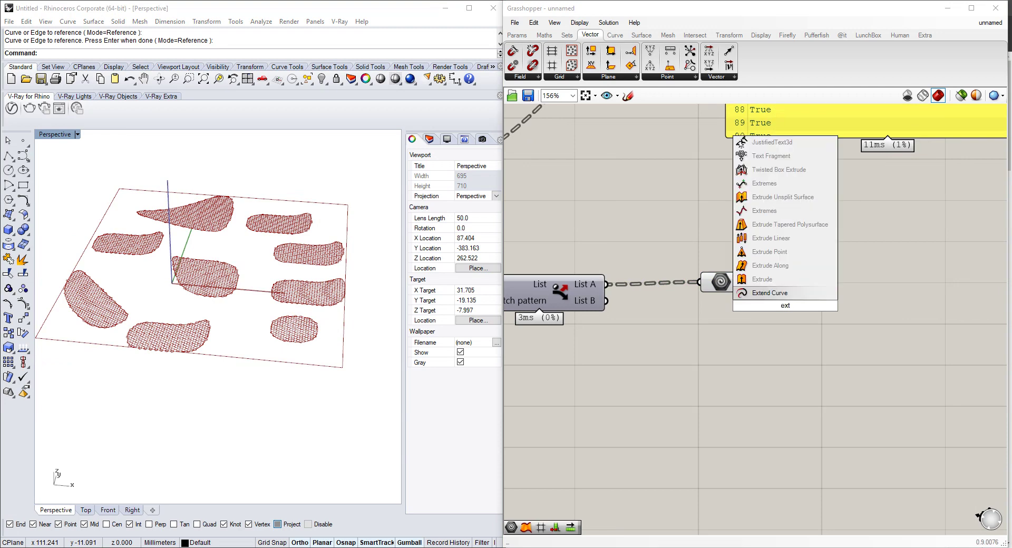
click(774, 283)
drag(782, 303, 925, 304)
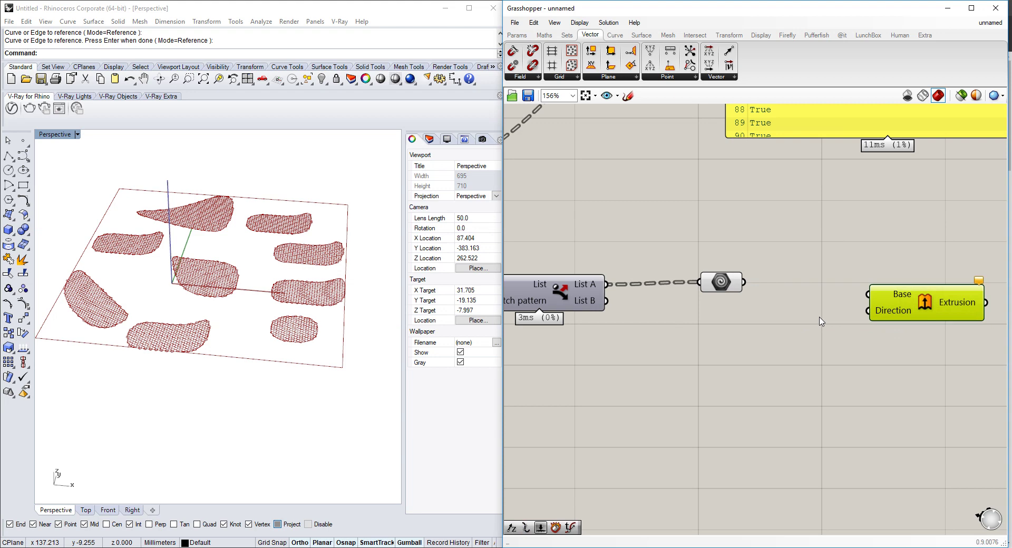
Add a Series component below the Extrude component.
double_click(813, 349)
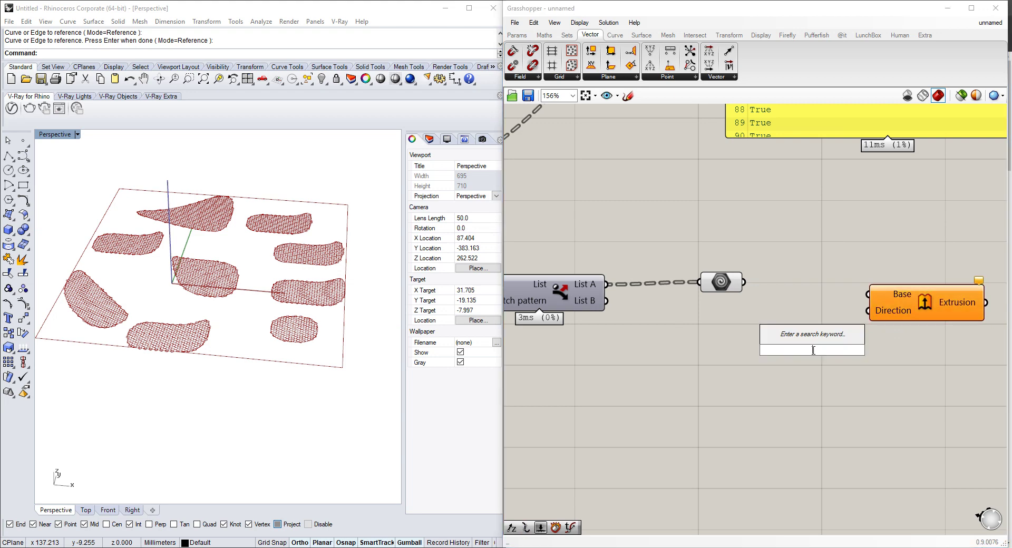
text(series)
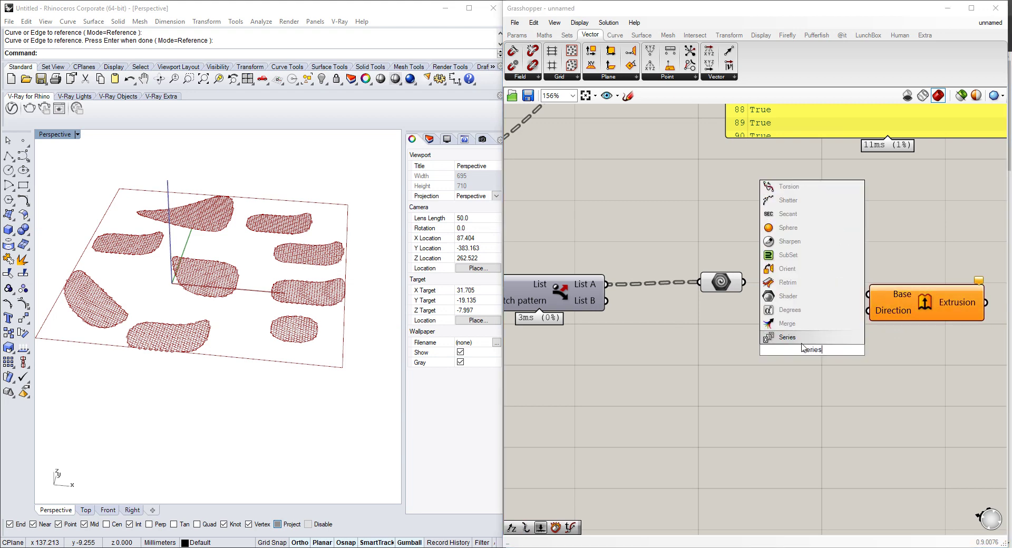
key(Return)
Add a List Length component, feed it from the Geometry parameter, and connect its Length output to the Count of Series.
double_click(634, 406)
text(list le)
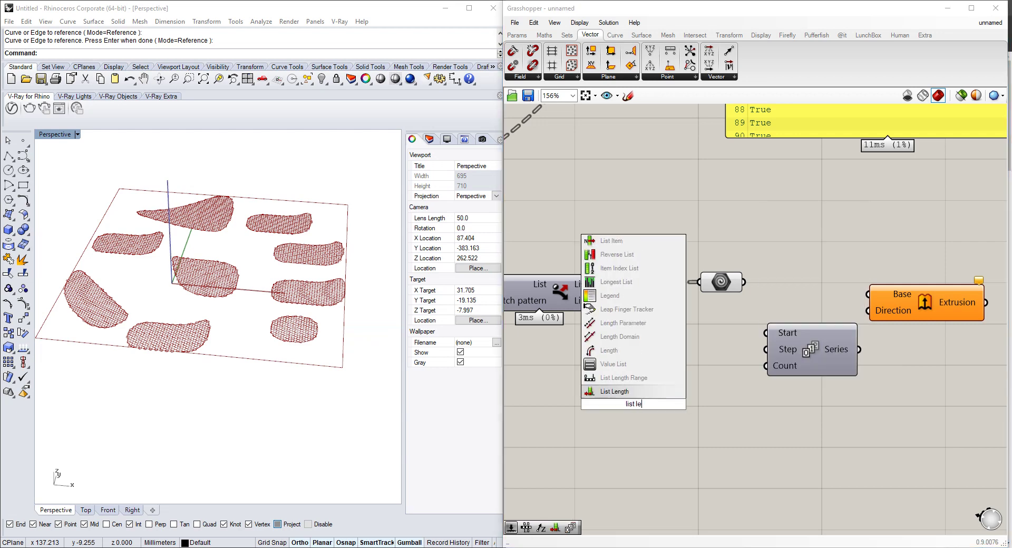
key(Return)
drag(744, 282, 590, 404)
drag(810, 348, 866, 376)
right_drag(749, 396, 670, 342)
drag(619, 351, 779, 339)
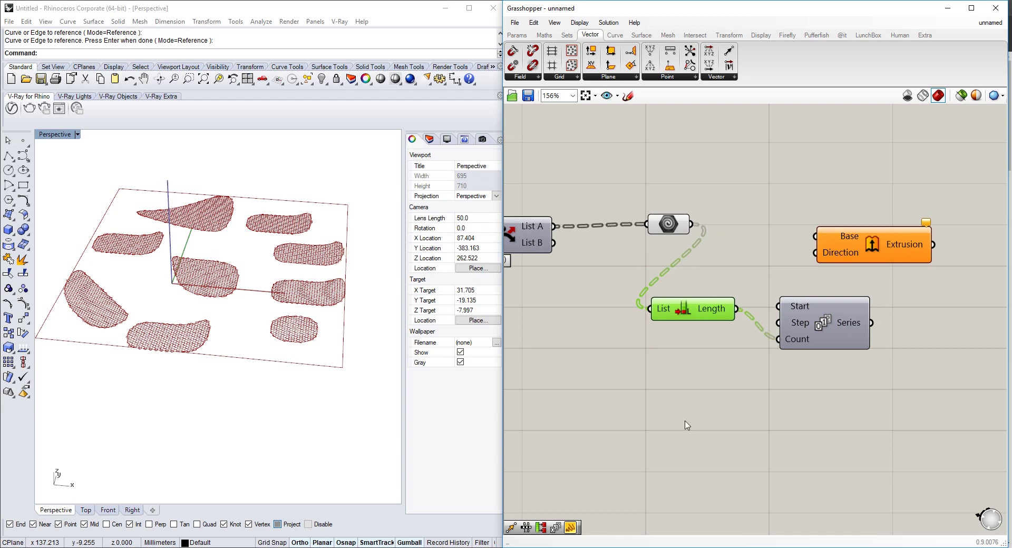
Sketch a row of five loops below List Length, with upward arrows of increasing height on the first four.
right_drag(684, 422, 737, 375)
scroll(666, 354, down, 1)
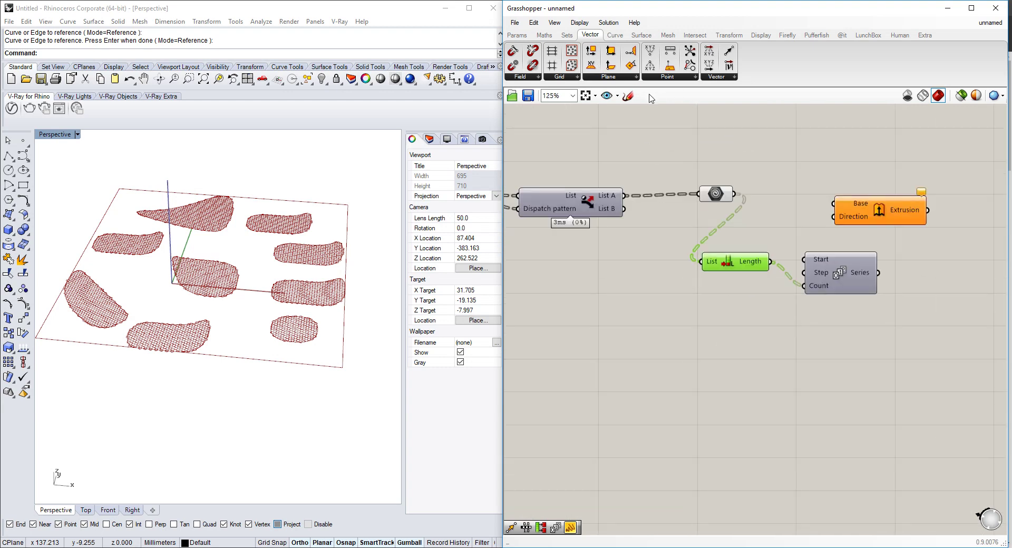
click(628, 95)
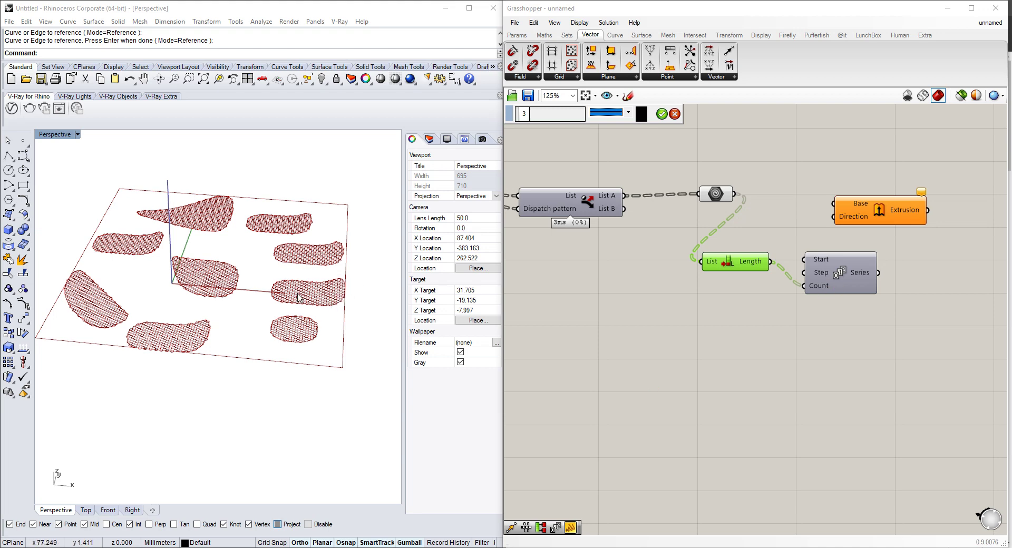
mouse_move(615, 371)
mouse_down()
mouse_move(647, 397)
mouse_move(698, 404)
mouse_up()
mouse_move(748, 381)
mouse_down()
mouse_move(727, 416)
mouse_move(793, 368)
mouse_up()
mouse_move(860, 386)
mouse_down()
mouse_move(842, 424)
mouse_move(876, 392)
mouse_up()
mouse_move(625, 369)
mouse_down()
mouse_move(625, 394)
mouse_move(639, 372)
mouse_up()
drag(675, 346, 675, 395)
mouse_move(656, 380)
mouse_down()
mouse_move(687, 379)
mouse_move(692, 317)
mouse_move(695, 333)
mouse_up()
mouse_move(739, 393)
mouse_down()
mouse_move(739, 300)
mouse_move(748, 321)
mouse_up()
drag(795, 390, 795, 288)
mouse_move(784, 287)
mouse_down()
mouse_move(790, 275)
mouse_move(794, 286)
mouse_up()
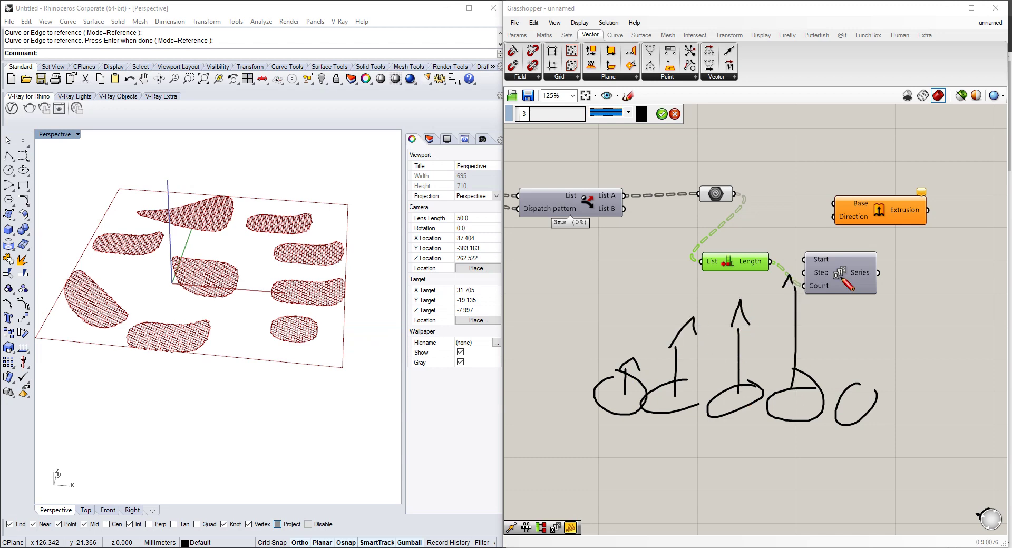
click(517, 35)
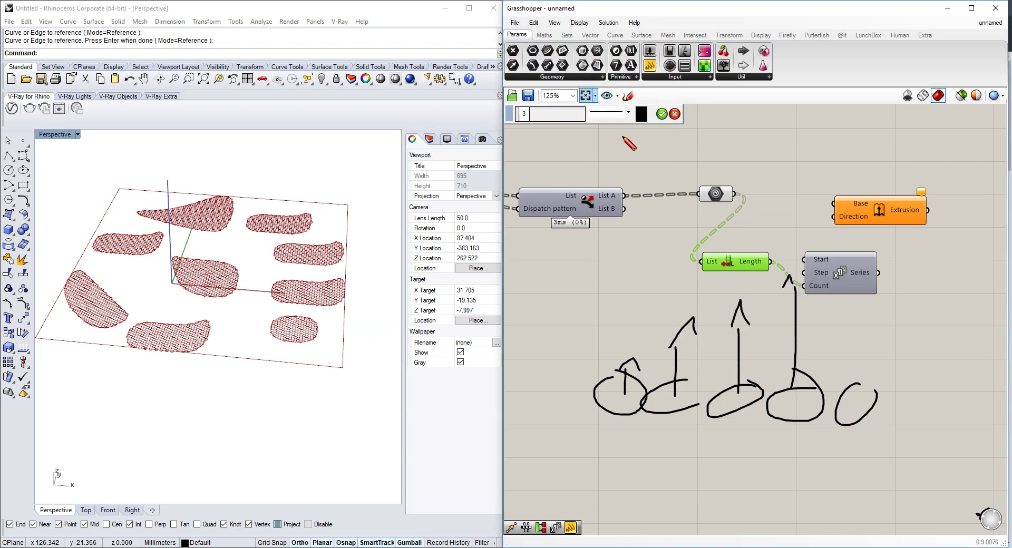
key(Escape)
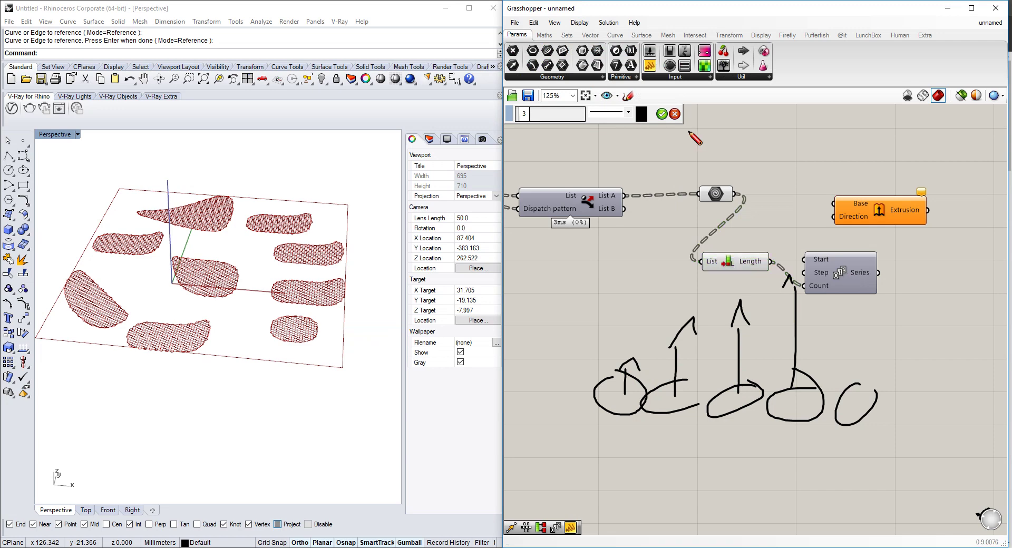
click(661, 113)
Move the Series and Extrude components further right to open up space between them and List Length.
right_drag(908, 293, 851, 310)
mouse_move(777, 295)
mouse_down()
mouse_move(824, 271)
mouse_move(819, 278)
mouse_up()
right_drag(819, 278, 743, 294)
drag(757, 244, 885, 258)
right_drag(835, 264, 806, 279)
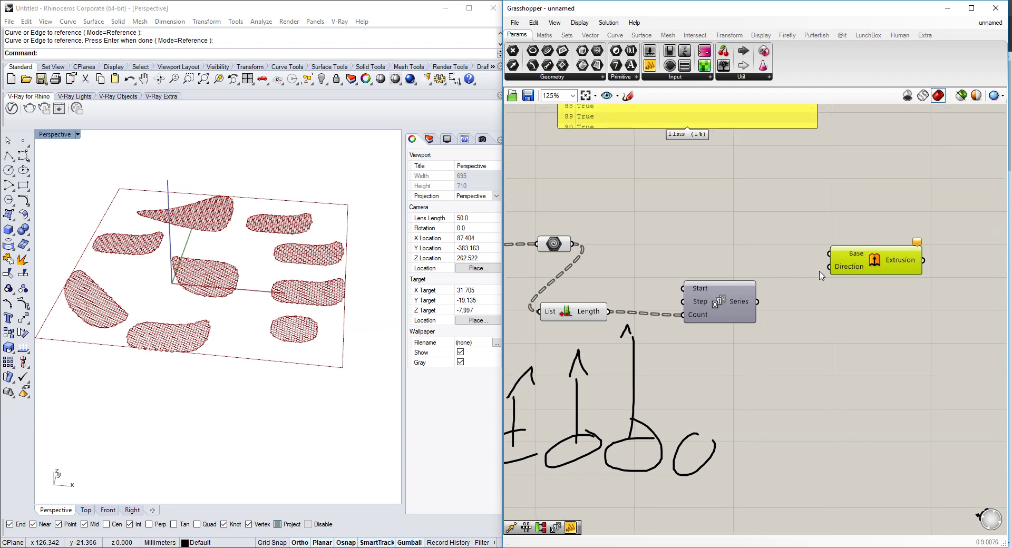
Connect the Geometry parameter's output to the Base input of the Extrude component.
mouse_move(626, 253)
right_down()
mouse_move(797, 243)
mouse_move(691, 256)
right_up()
click(659, 255)
drag(676, 256, 934, 265)
Add a Unit Z component, feed its Factor from Series, and connect its Unit vector output to the Direction of Extrude.
double_click(916, 318)
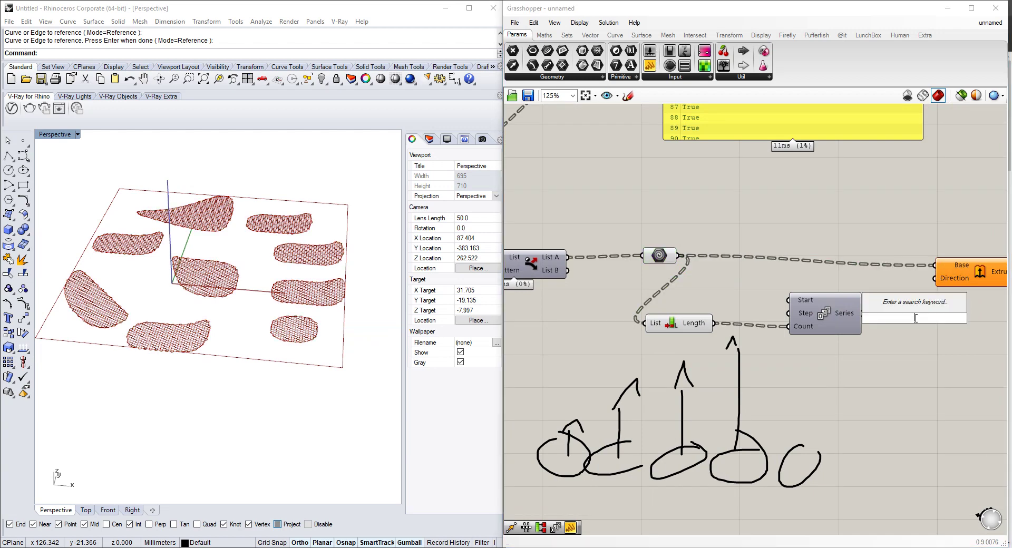
text(z)
key(Return)
right_drag(915, 317, 888, 326)
drag(825, 321, 857, 335)
drag(936, 329, 918, 300)
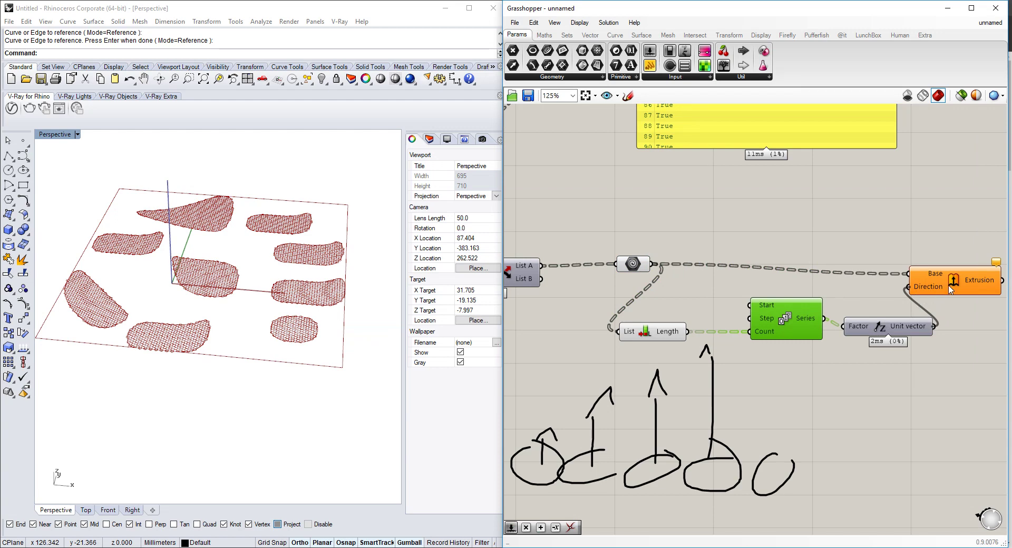
scroll(955, 280, down, 1)
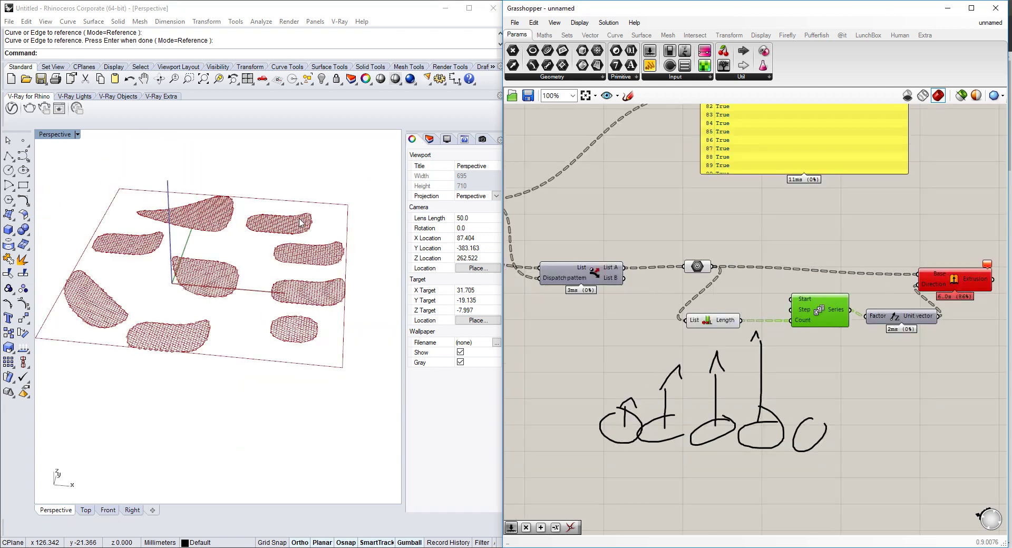
Examine the extruded hexagon clusters in the Perspective viewport from several angles and close up.
scroll(304, 240, up, 5)
right_drag(201, 253, 154, 254)
scroll(275, 276, down, 4)
right_drag(274, 276, 174, 265)
scroll(311, 289, up, 1)
right_drag(311, 290, 184, 354)
scroll(149, 388, up, 5)
scroll(184, 354, down, 4)
middle_click(879, 329)
Add a Boundary Surfaces component above Extrude and feed its Edges input from the Geometry parameter.
right_drag(853, 273, 800, 271)
double_click(809, 237)
text(bound)
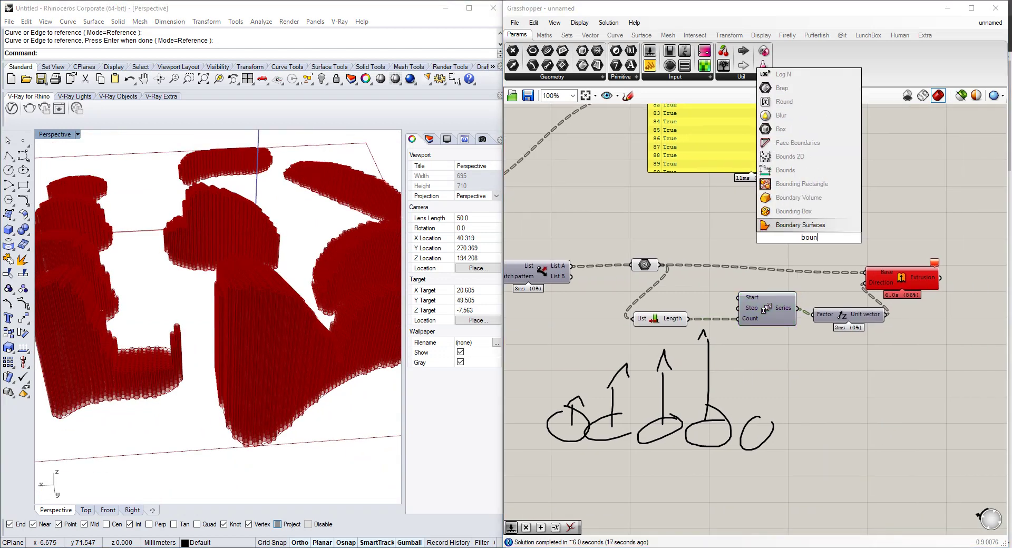
click(801, 228)
drag(676, 265, 785, 239)
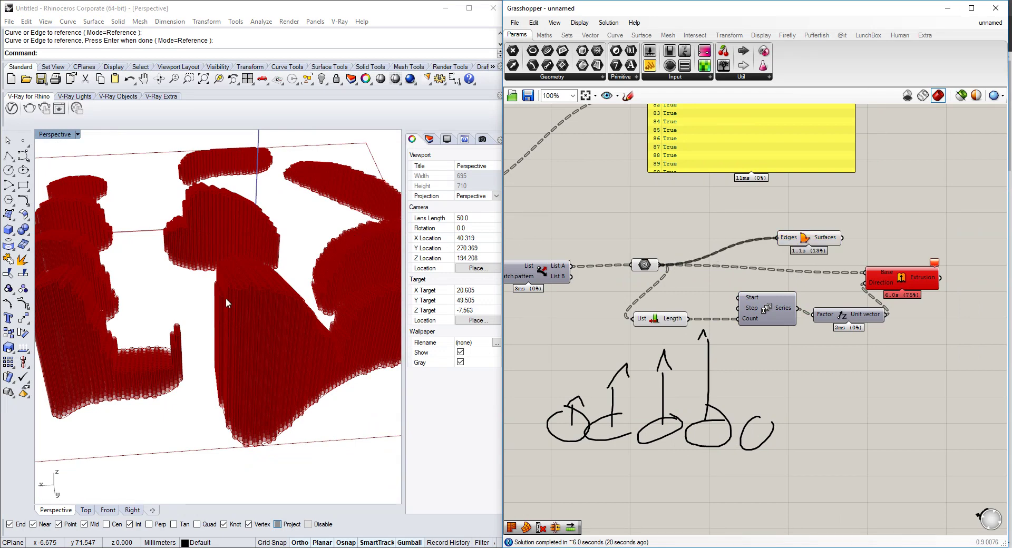
Add a Move component, connecting Surfaces to its Geometry input and the Unit vector output to its Motion input.
right_drag(865, 248, 779, 271)
right_drag(352, 313, 369, 337)
double_click(818, 255)
text(move)
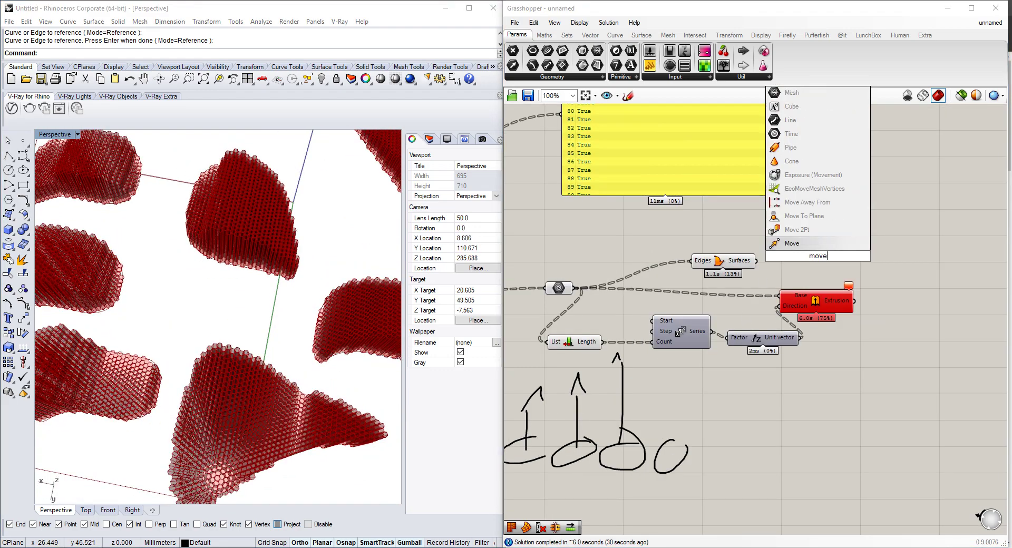
key(Return)
drag(802, 337, 756, 260)
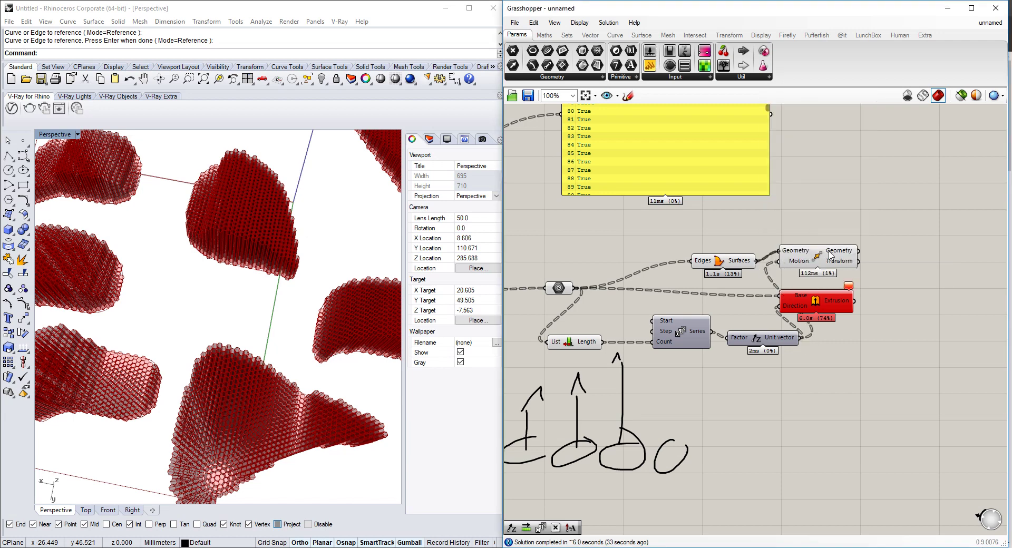
Examine the extruded walls and the moved cap surfaces by highlighting the Extrude and Move components in turn.
double_click(878, 236)
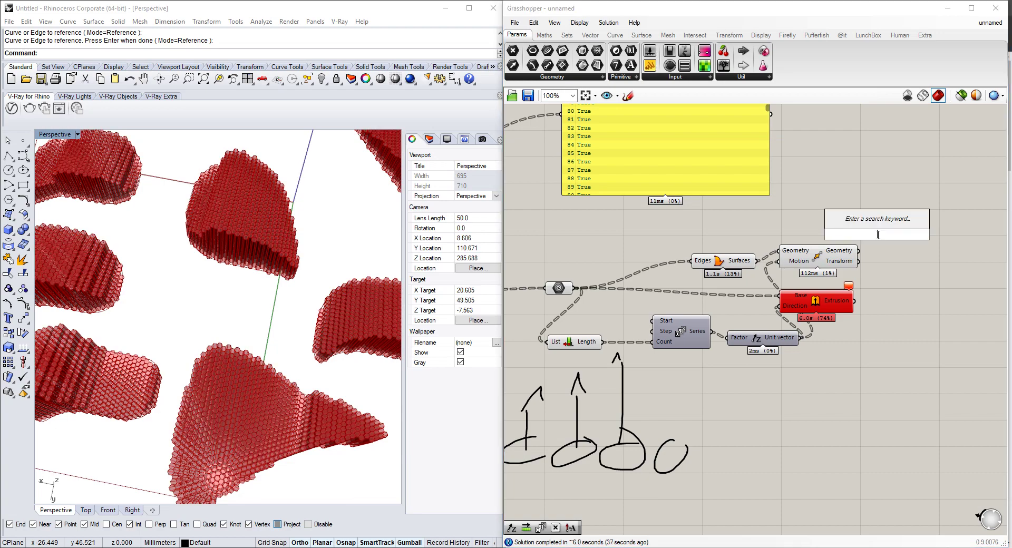
right_drag(199, 321, 861, 315)
scroll(247, 332, up, 4)
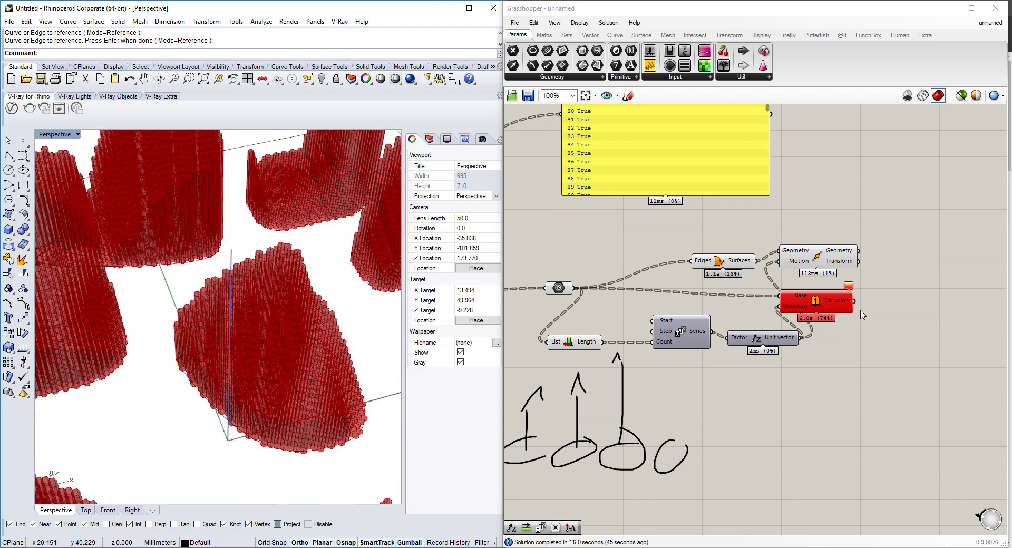
scroll(850, 298, up, 4)
click(820, 343)
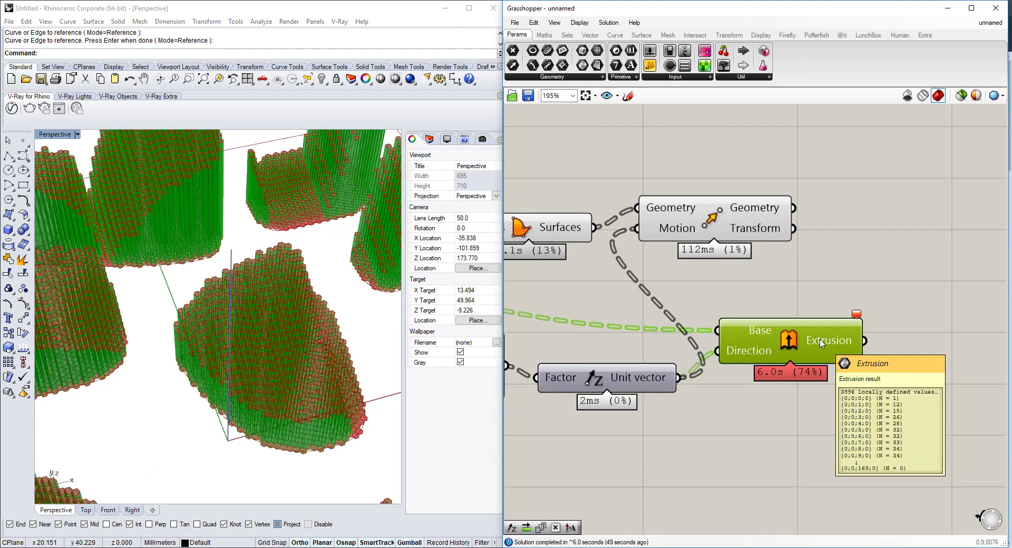
click(825, 246)
click(728, 231)
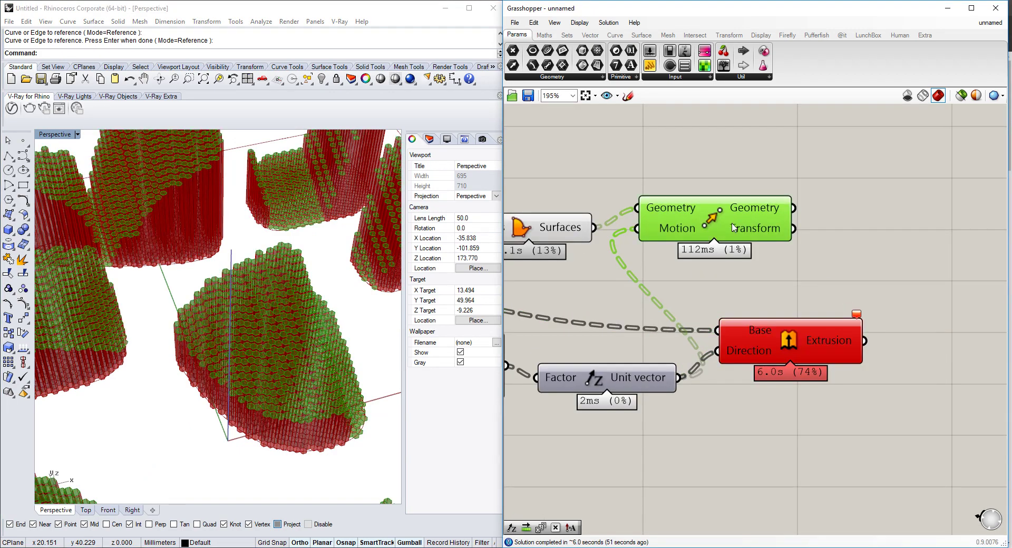
Select the Move and Extrude components together and bake their geometry into the Rhino model.
scroll(730, 239, down, 3)
right_drag(513, 283, 792, 265)
right_drag(274, 268, 239, 238)
click(849, 196)
click(709, 221)
drag(885, 180, 809, 308)
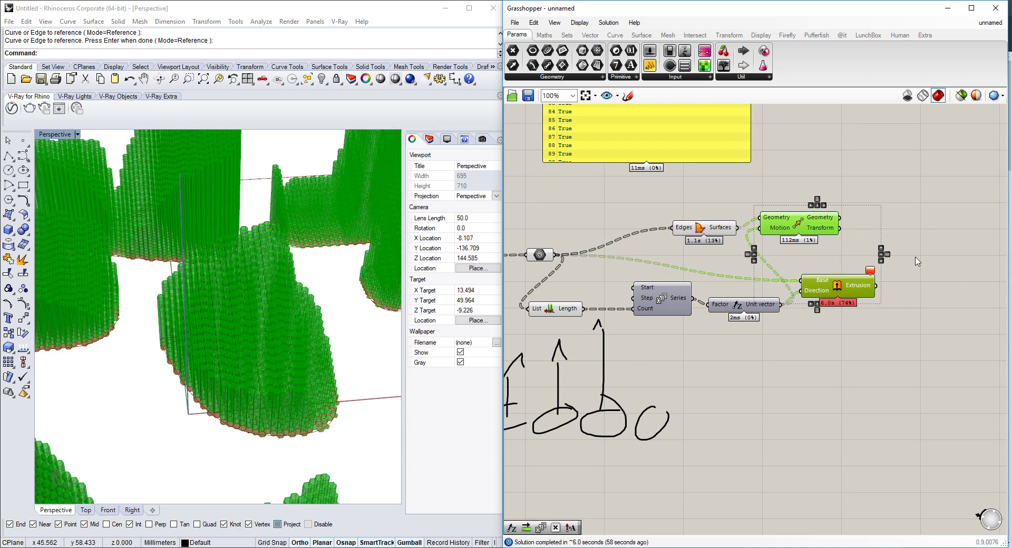
right_drag(924, 260, 826, 274)
middle_click(780, 284)
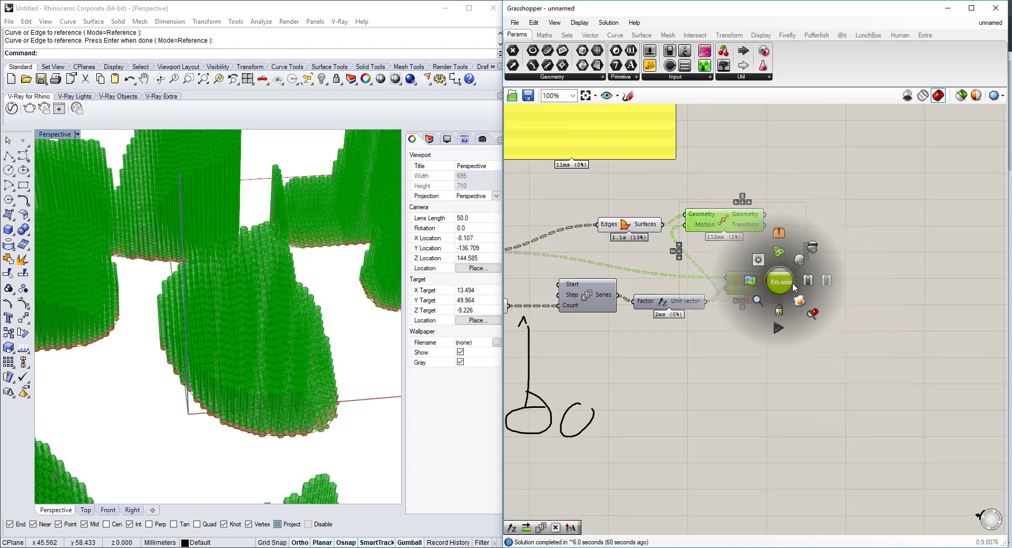
click(836, 279)
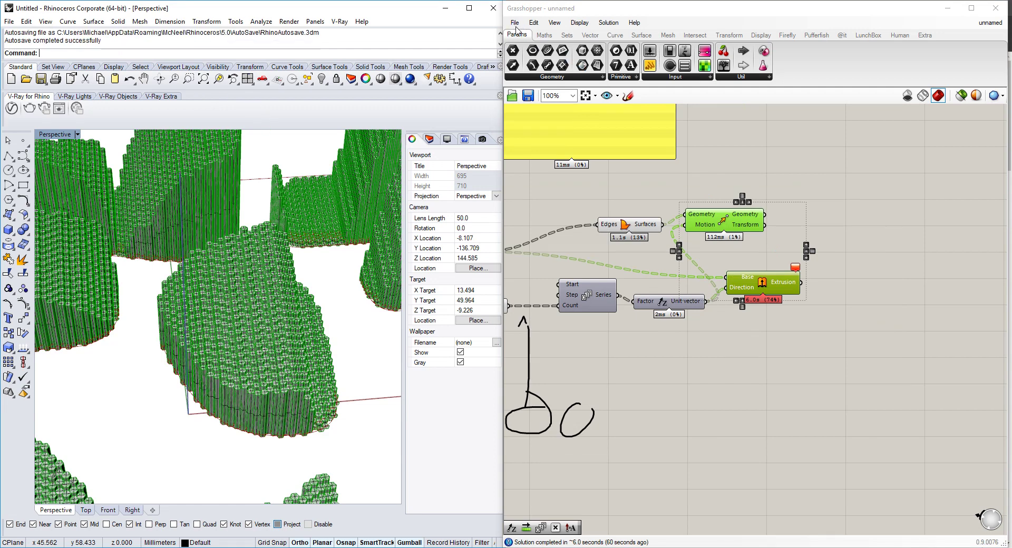
Set the Grasshopper display to No Preview so only the baked geometry is drawn.
click(534, 23)
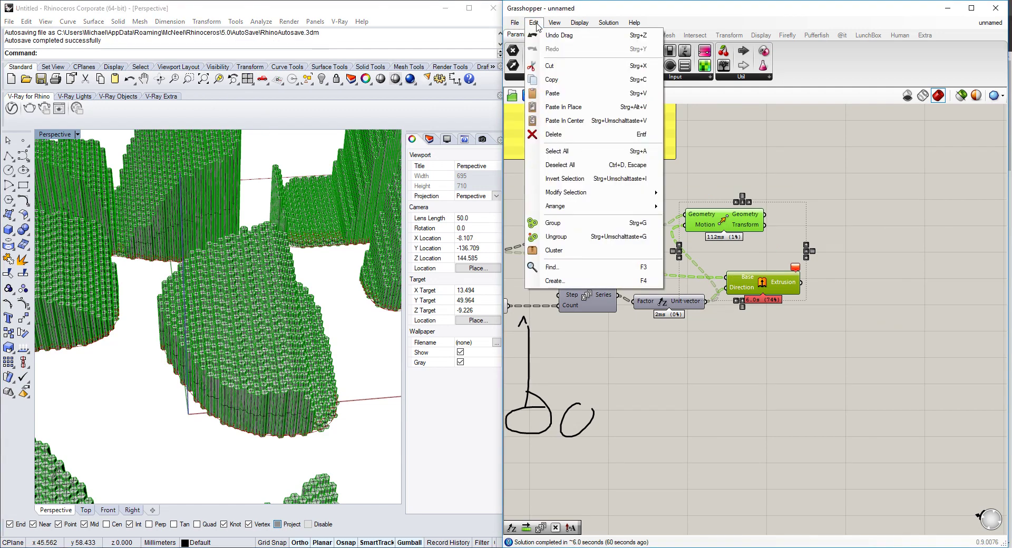
click(534, 23)
click(579, 23)
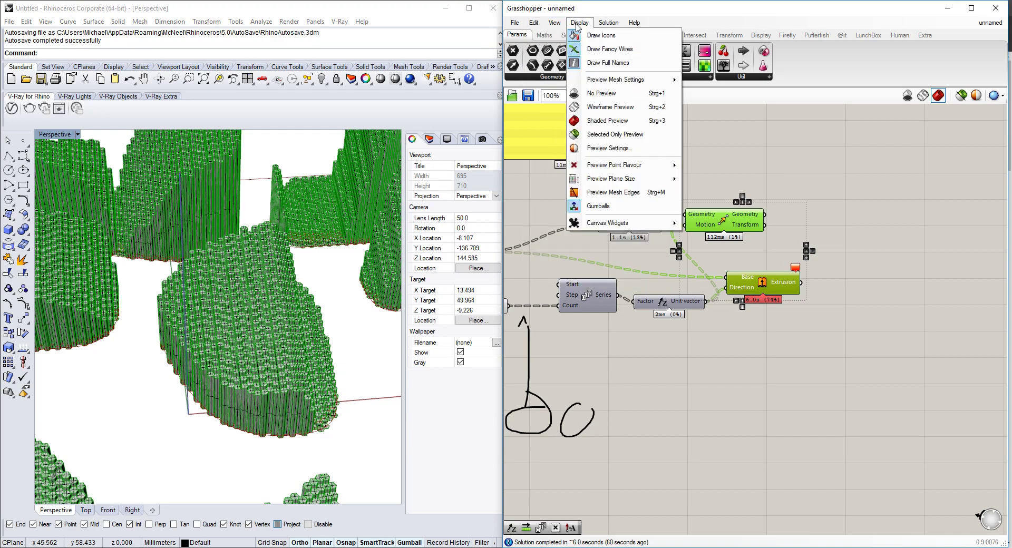
click(601, 93)
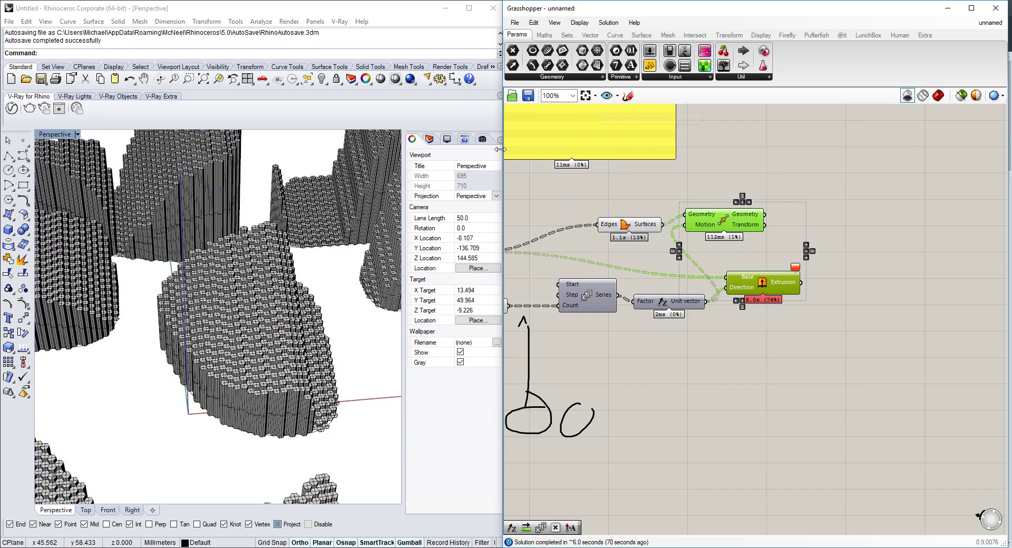
Maximize the Rhino window and minimize the Grasshopper window.
right_drag(179, 248, 153, 236)
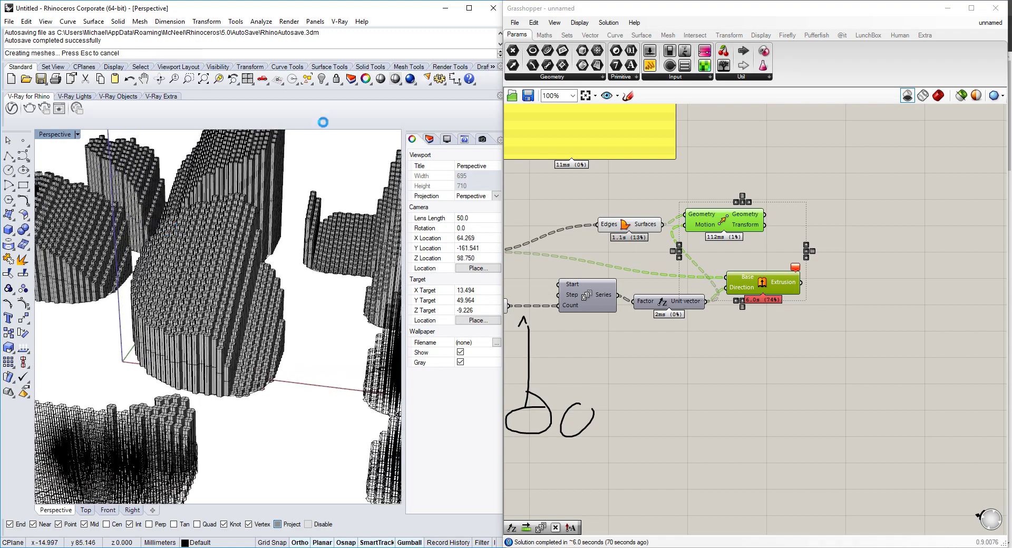
click(468, 8)
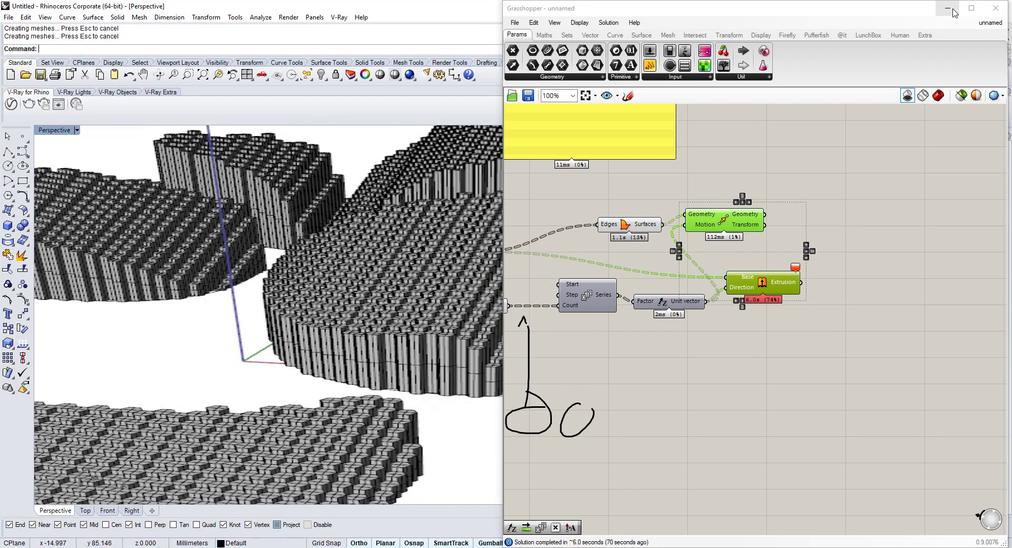
click(948, 7)
Inspect the baked honeycomb clusters in the Perspective viewport, both up close and as a whole.
right_drag(569, 232, 544, 293)
scroll(548, 331, up, 3)
right_drag(548, 331, 647, 321)
scroll(666, 352, down, 4)
scroll(691, 375, up, 2)
right_drag(693, 354, 667, 332)
scroll(670, 335, down, 4)
right_drag(764, 369, 840, 479)
click(886, 547)
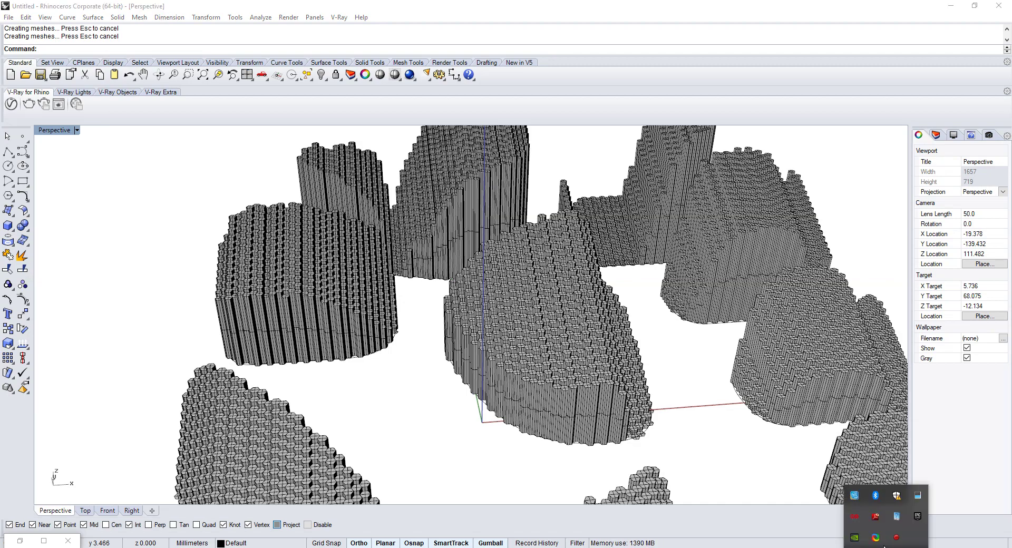